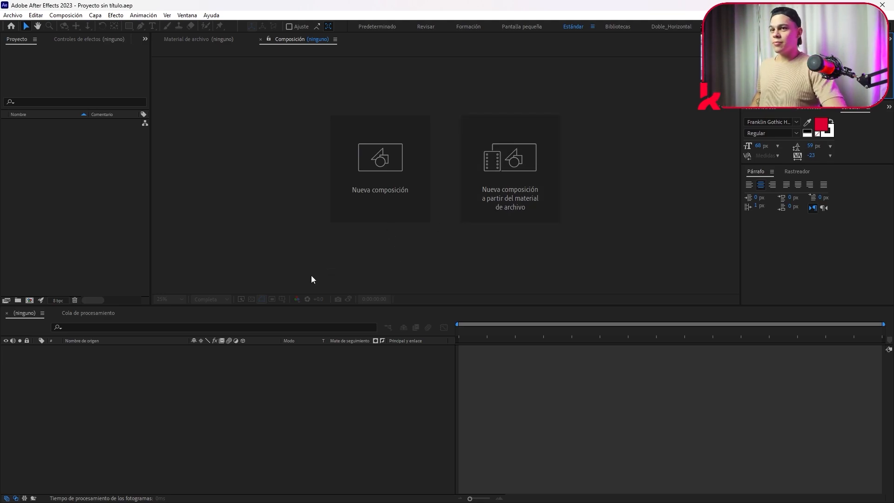
Step: Display the Alinear (Align) panel in the workspace
mouse_move(159, 1)
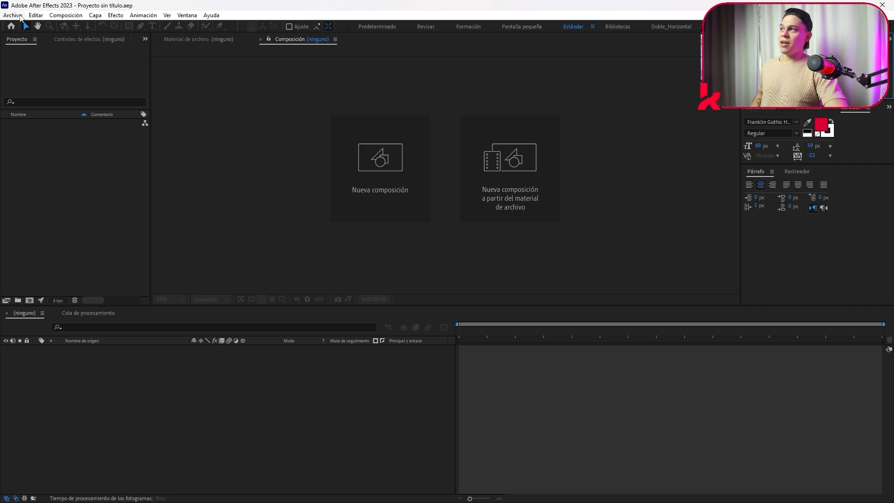
left_click(13, 15)
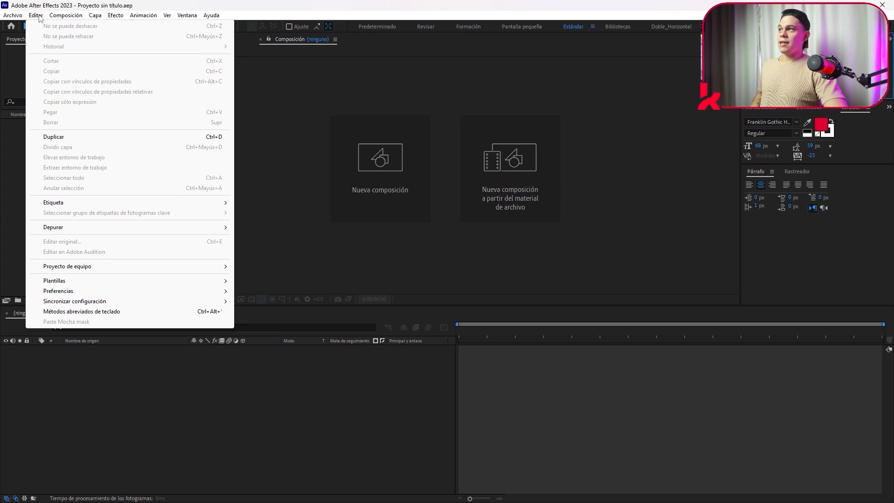
mouse_move(53, 19)
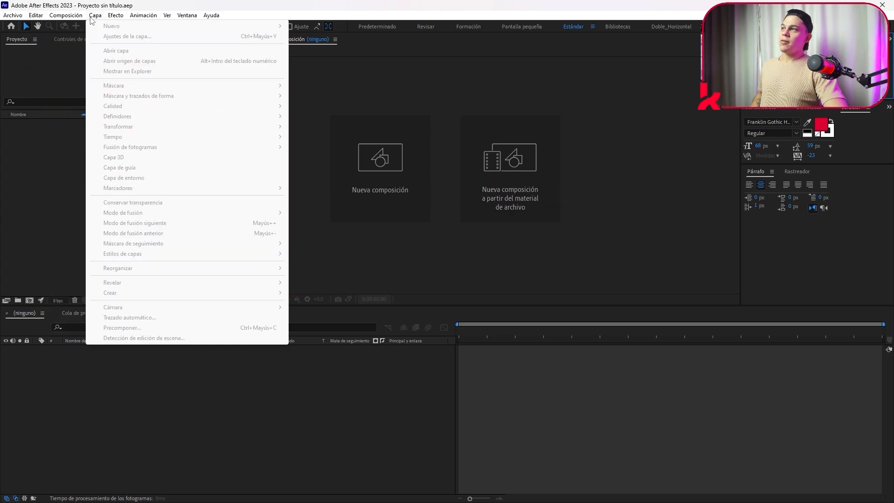
mouse_move(113, 18)
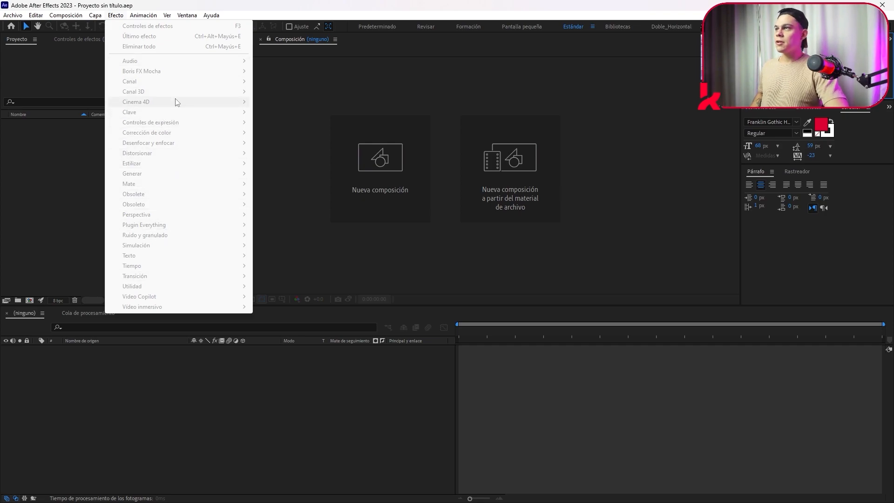
mouse_move(143, 14)
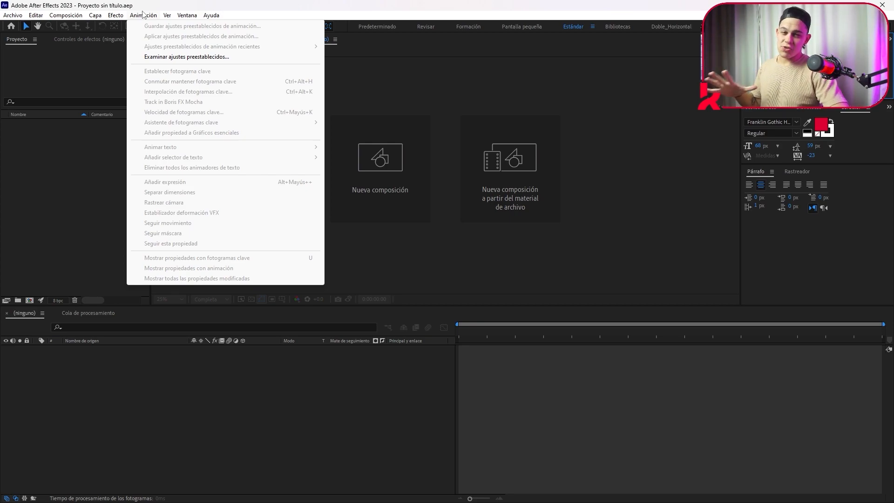
mouse_move(211, 14)
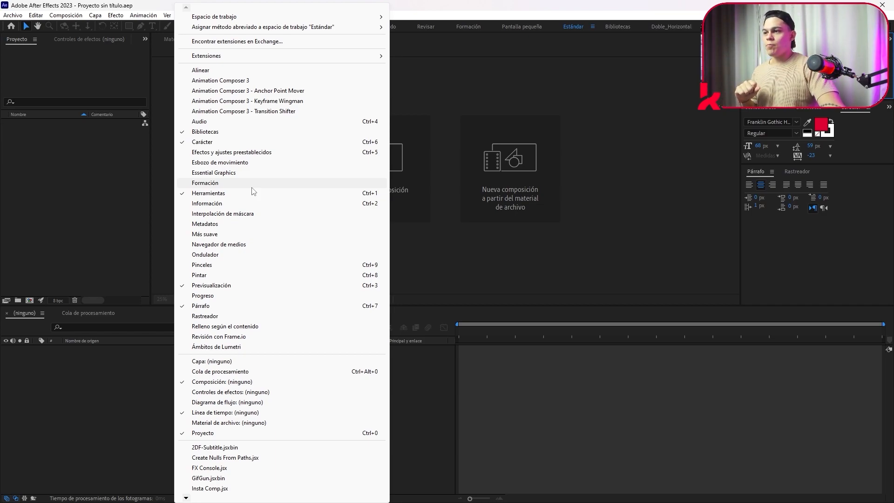
left_click(231, 74)
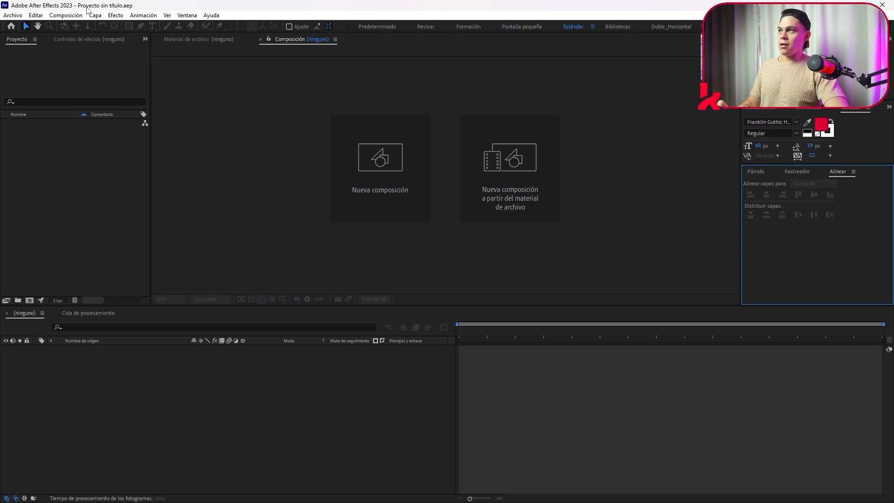
left_click(21, 17)
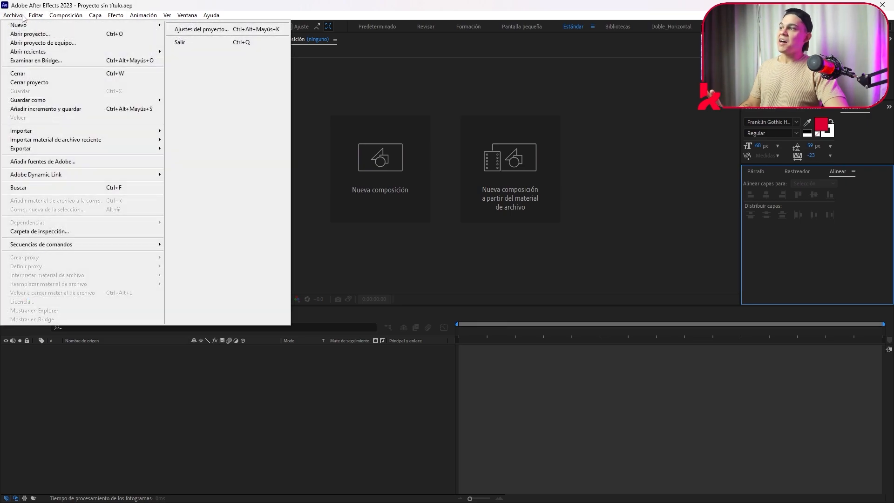
left_click(23, 17)
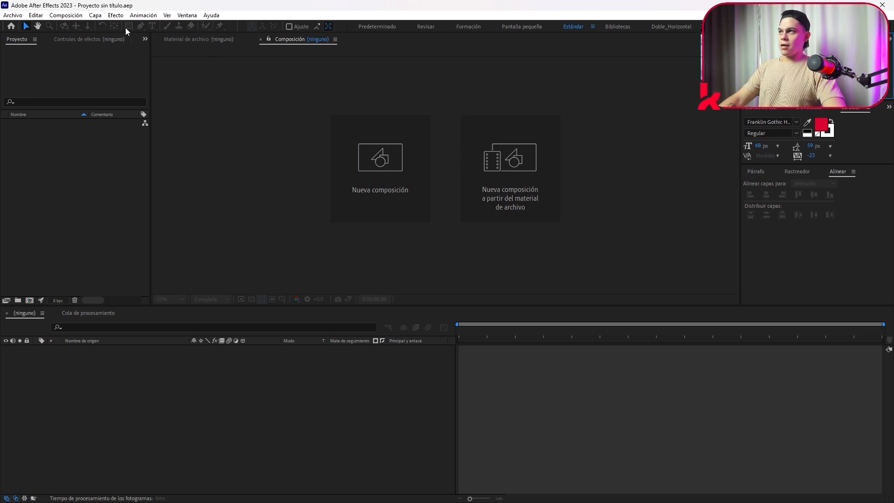
Step: Create a new 1080 x 1920 px composition at 25 fps with a duration of 0:01:30:02
left_click(272, 70)
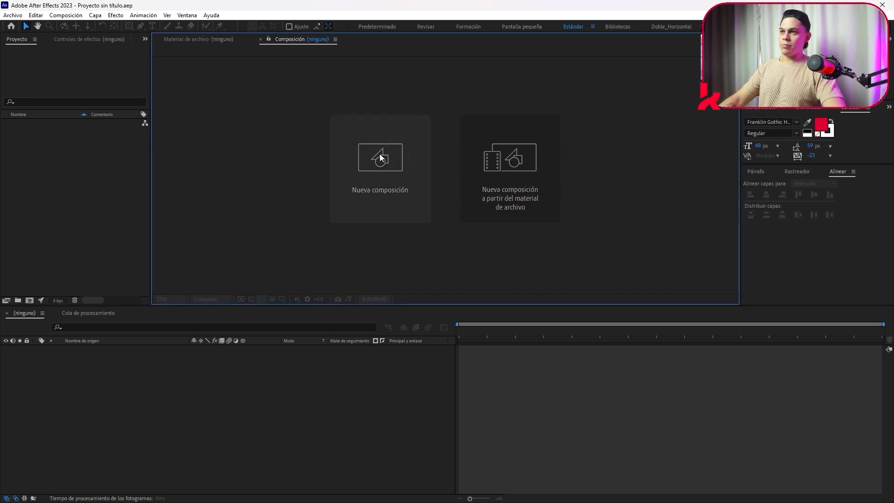
left_click(381, 158)
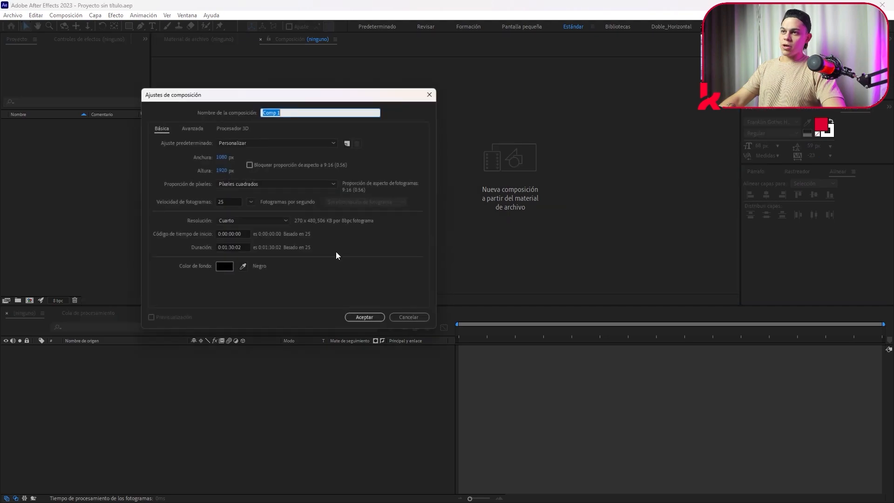
left_click(369, 322)
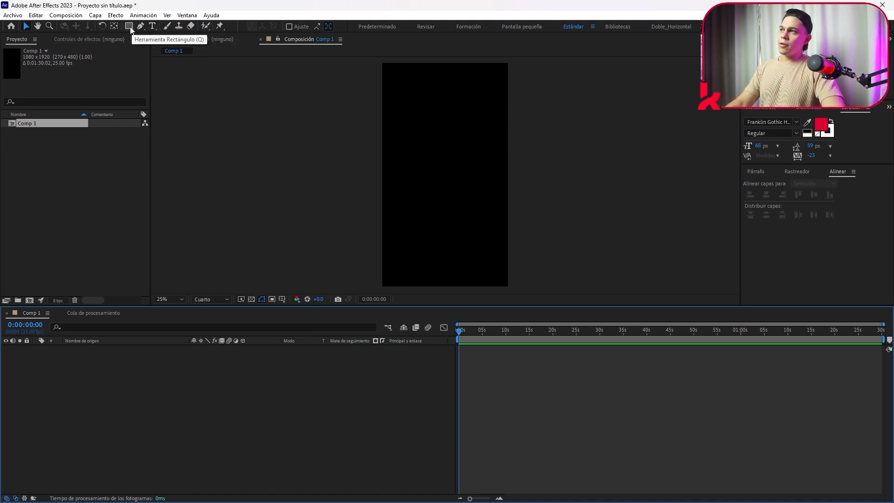
Step: Draw a pink rectangle slightly above the middle of the composition with the Rectangle tool
left_click(129, 26)
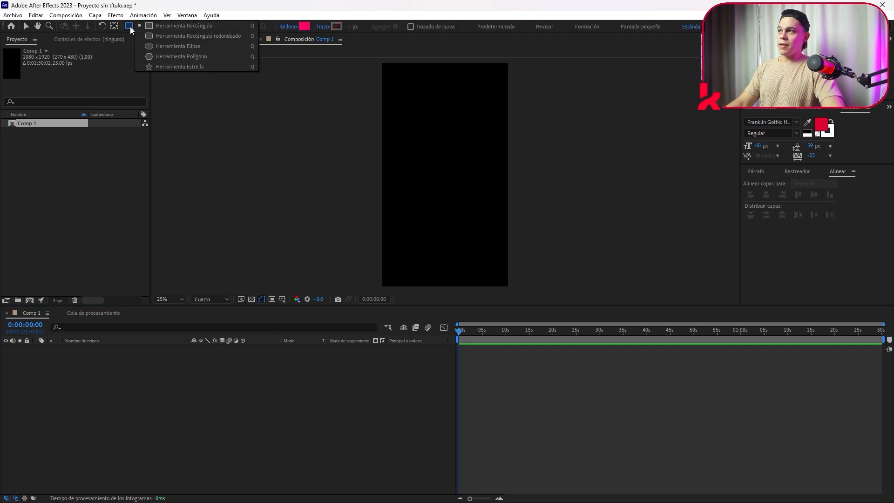
left_click(203, 26)
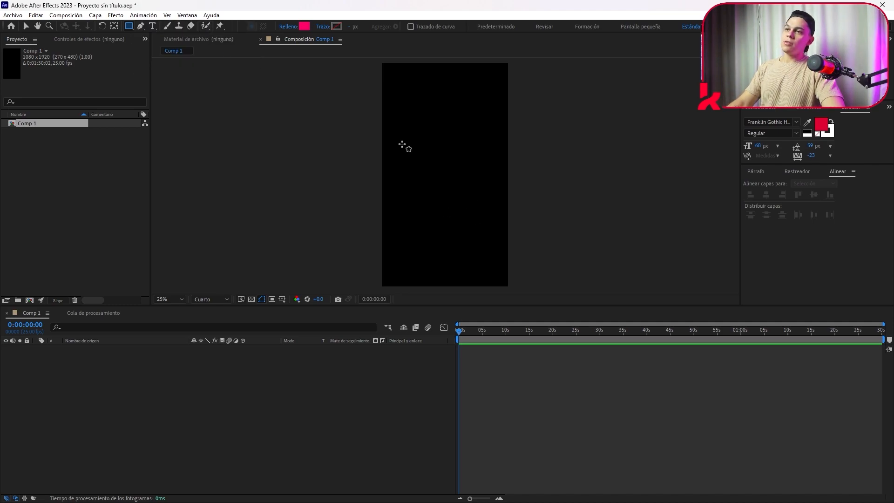
mouse_move(405, 121)
left_mouse_down()
mouse_move(438, 181)
mouse_move(486, 222)
mouse_move(495, 247)
mouse_move(445, 197)
mouse_move(481, 224)
mouse_move(473, 196)
mouse_move(482, 201)
mouse_move(492, 240)
mouse_move(486, 221)
mouse_move(487, 235)
mouse_move(465, 208)
mouse_move(493, 213)
mouse_move(467, 184)
mouse_move(488, 217)
left_mouse_up()
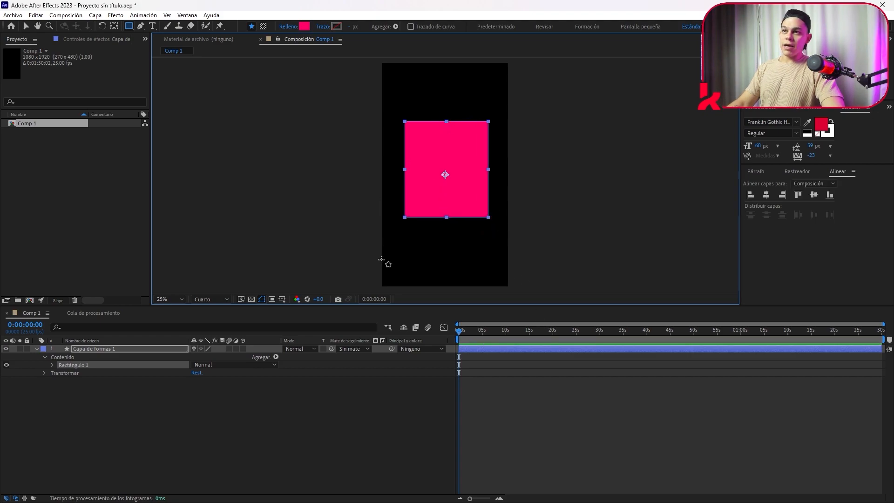
Step: Collapse the shape layer's properties and shift the layer to start at about 6 seconds in the timeline
left_click(36, 349)
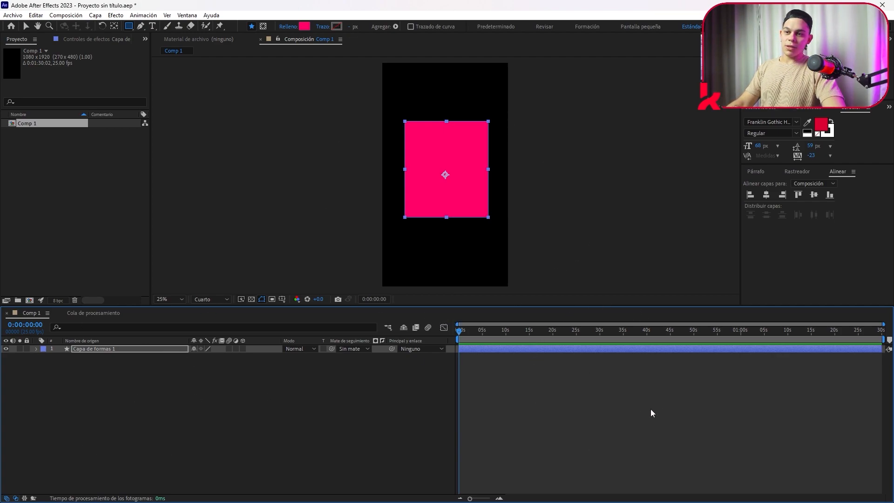
left_click_drag(514, 350, 543, 384)
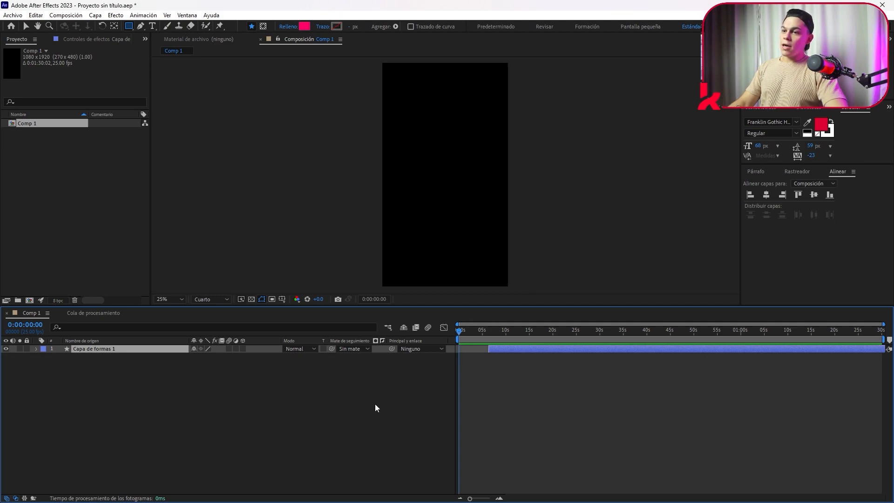
left_click(165, 362)
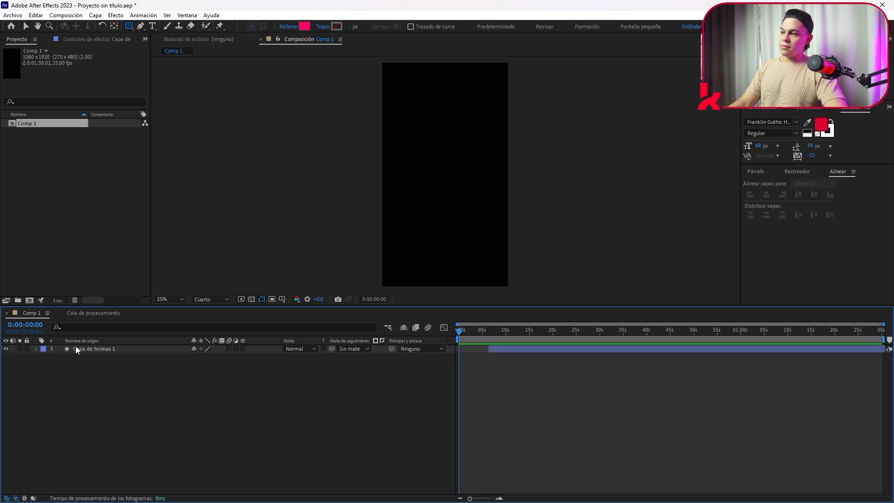
Step: Delete the shape layer from the composition
left_click(100, 349)
left_click(36, 349)
left_click(36, 349)
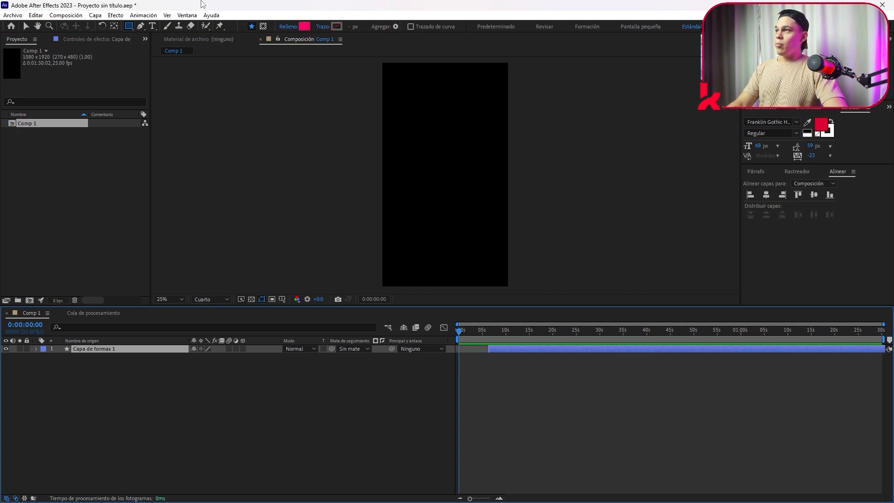
key("Delete")
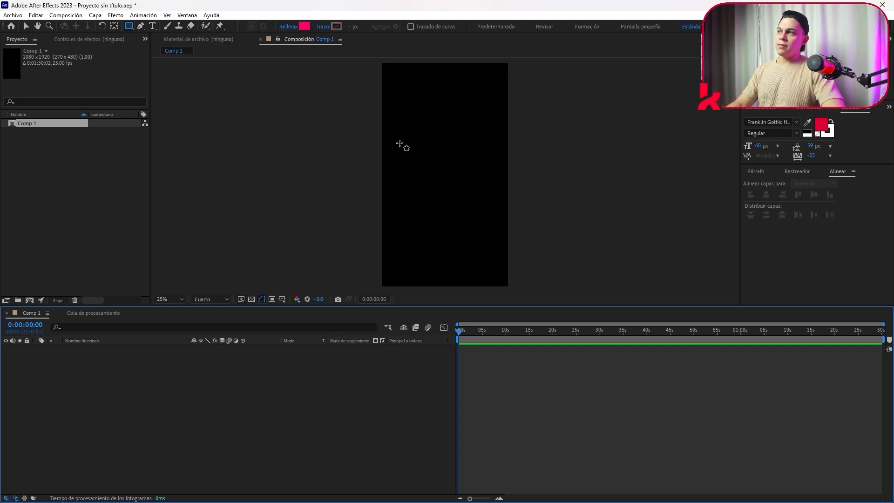
Step: Draw a new, nearly square pink rectangle around the centre of the empty composition
left_click_drag(400, 138, 488, 222)
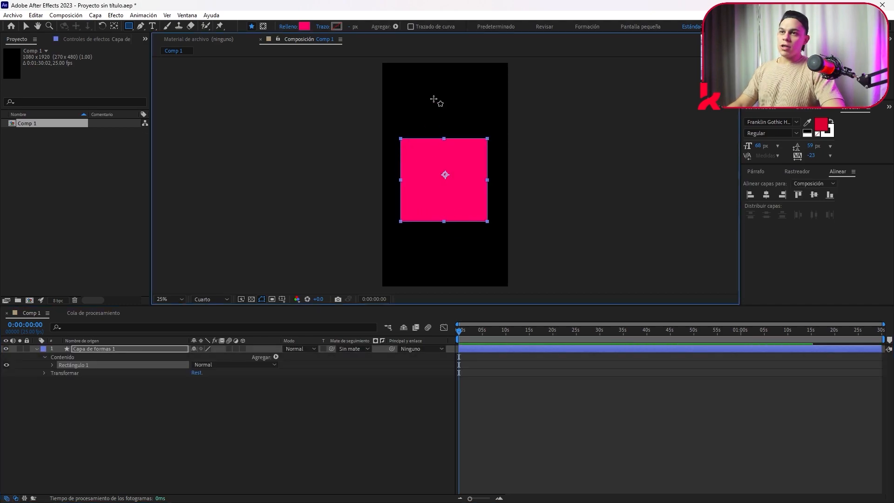
Step: Try a muted greyish-pink fill colour (RGB 160, 132, 143) on the rectangle, discard it, and open and cancel the stroke options
left_click(306, 26)
left_click(577, 132)
left_click(561, 99)
left_click(504, 98)
left_click(492, 130)
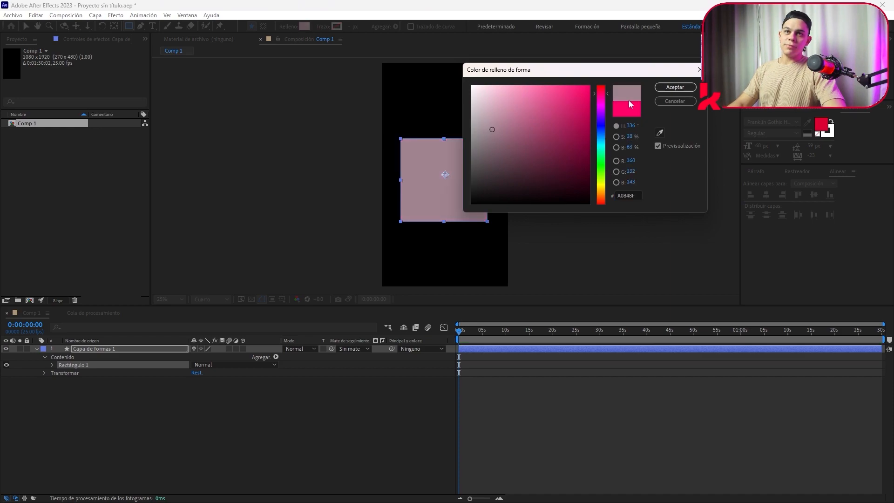
left_click(678, 99)
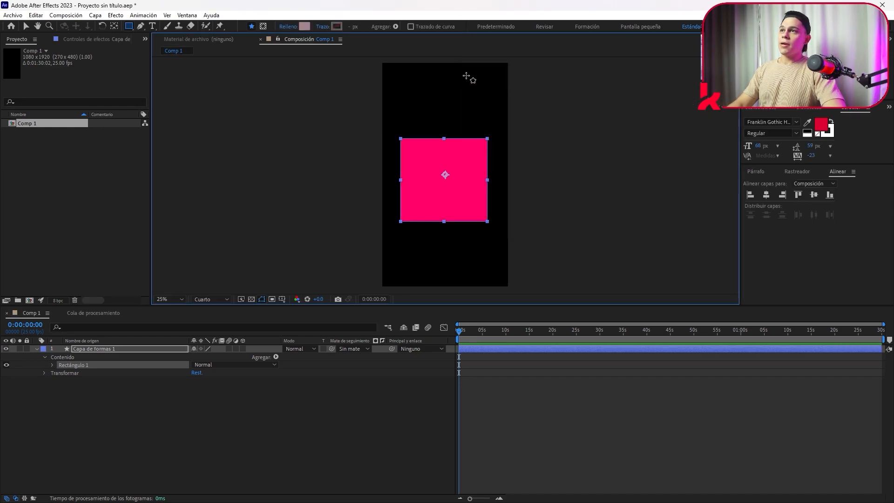
left_click(325, 30)
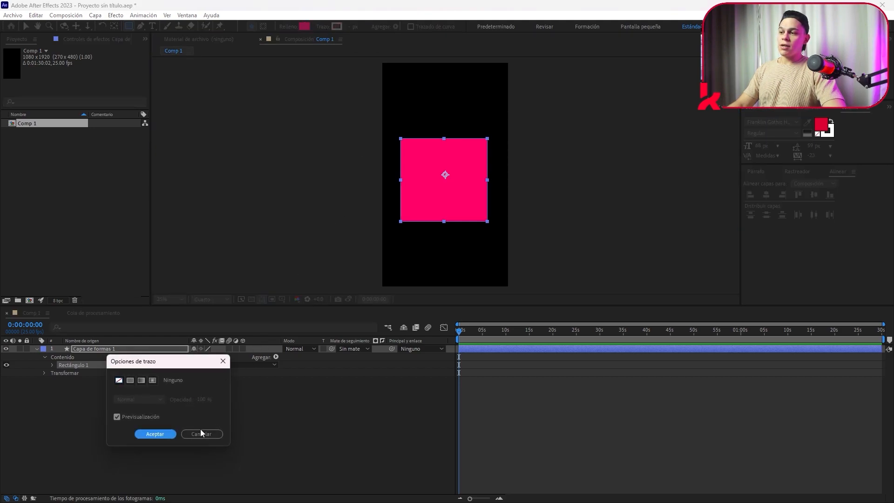
left_click(203, 434)
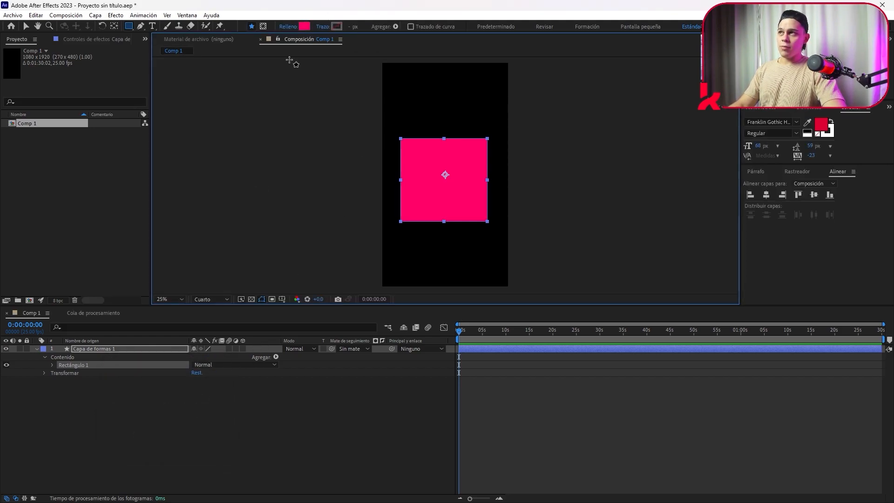
Step: Try the none, solid, linear gradient and radial gradient fill types on the rectangle, and cancel the change
left_click(288, 26)
left_click_drag(183, 363, 292, 179)
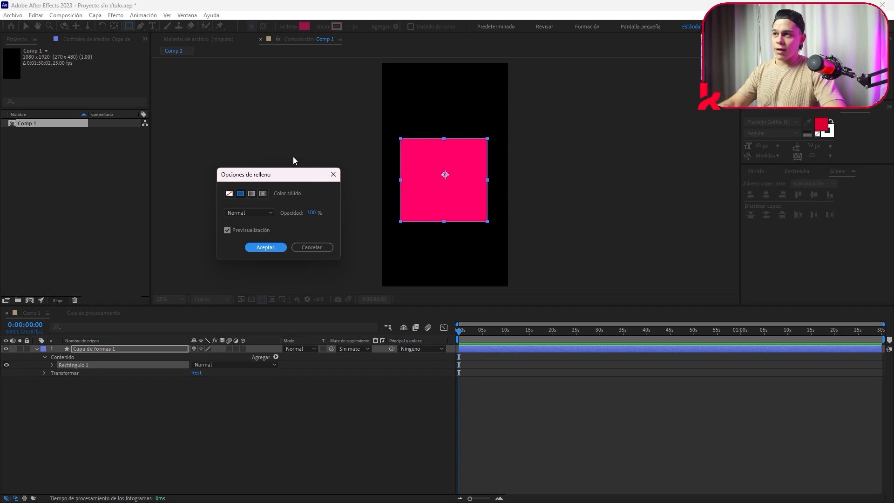
left_click(229, 196)
left_click(240, 194)
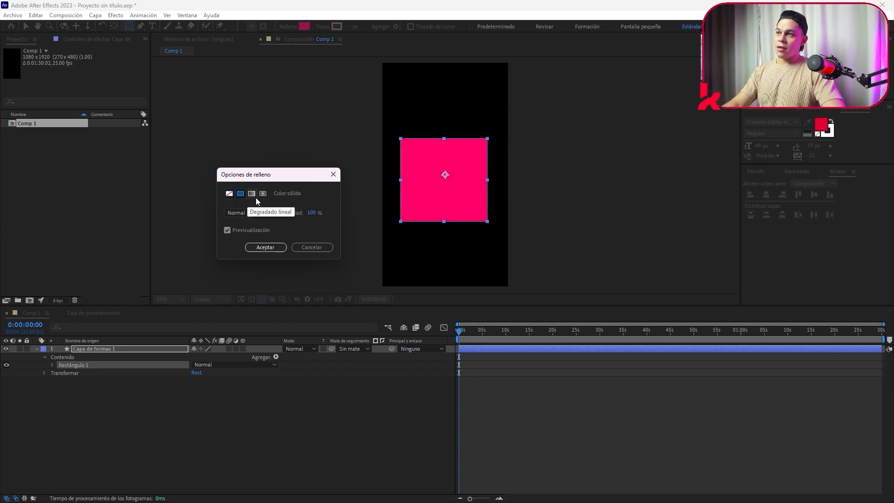
left_click(254, 196)
left_click(263, 194)
left_click(229, 194)
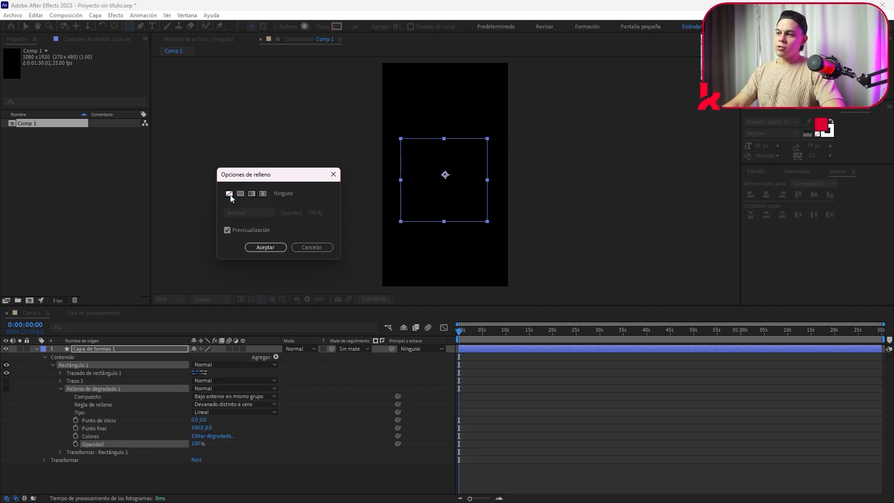
left_click(321, 248)
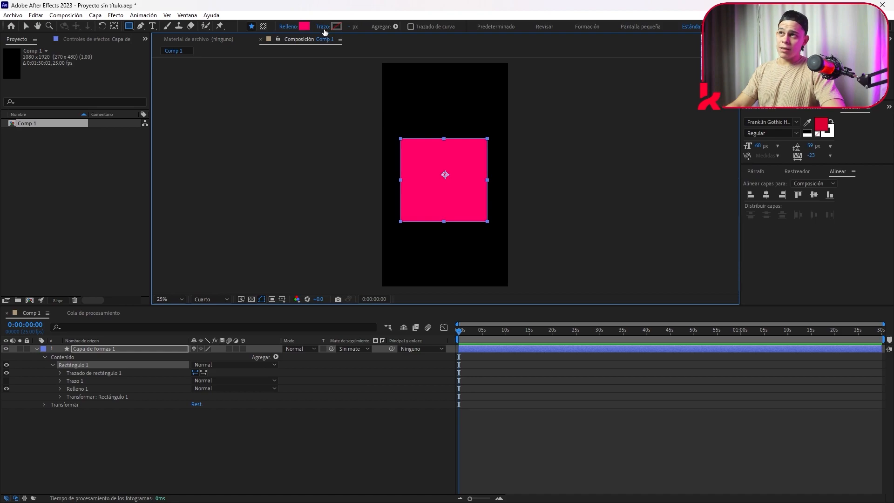
Step: Give the rectangle a solid orange stroke and set its width to 31 px
left_click(325, 27)
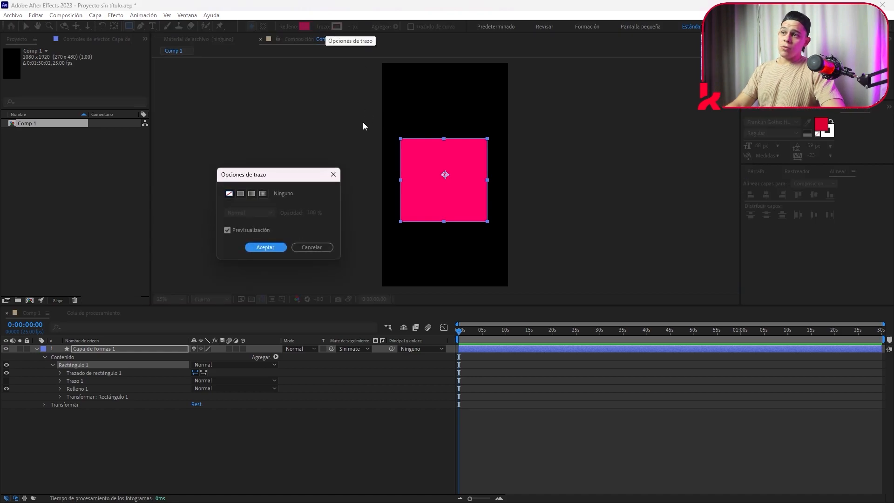
left_click(239, 194)
left_click(263, 247)
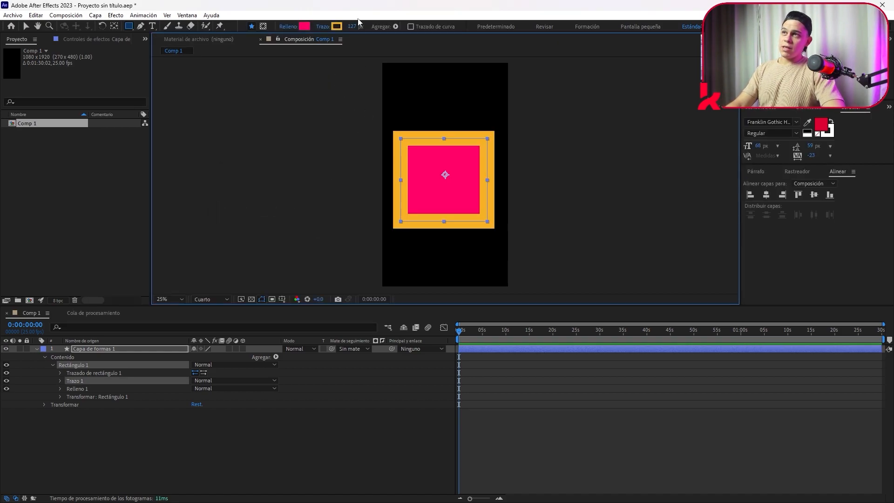
mouse_move(352, 27)
left_mouse_down()
mouse_move(299, 38)
mouse_move(381, 24)
left_mouse_up()
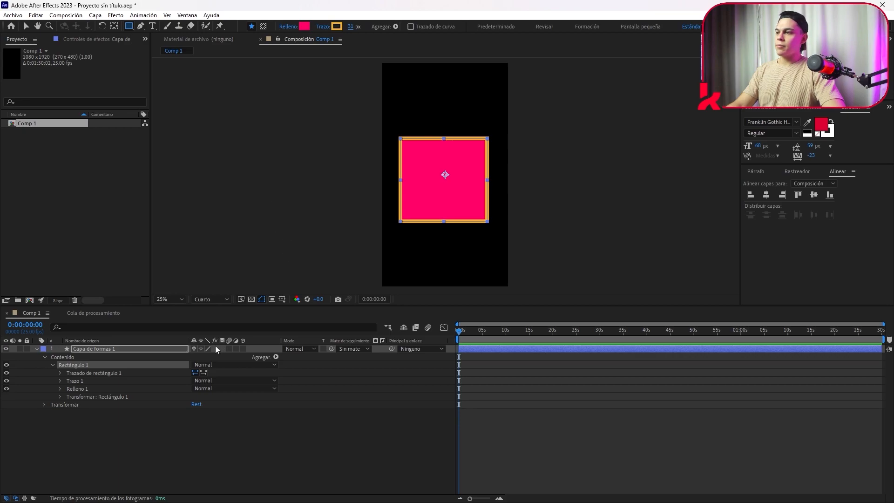
Step: Delete the rectangle's shape layer and undo the deletion
left_click(136, 350)
key("Delete")
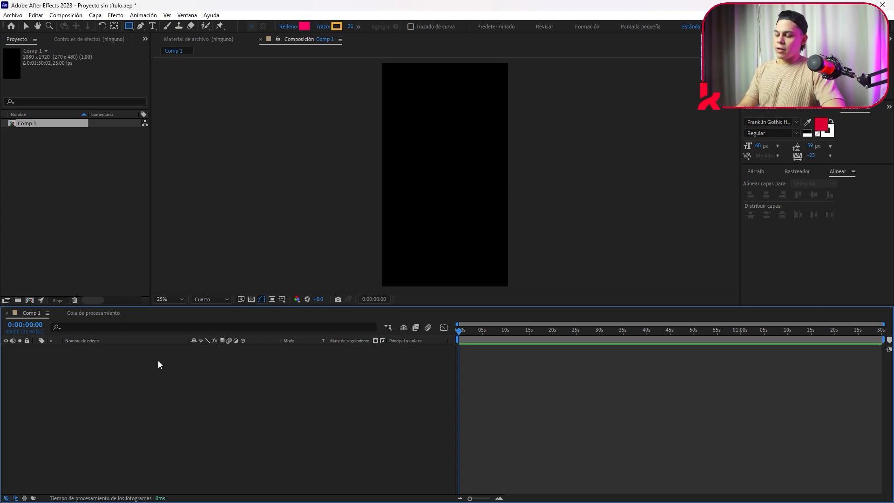
key("ctrl+z")
left_click(395, 27)
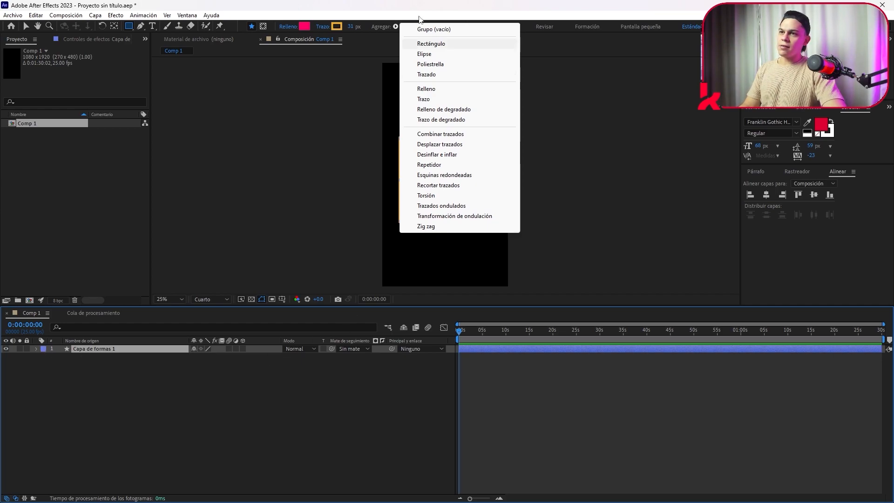
left_click(396, 4)
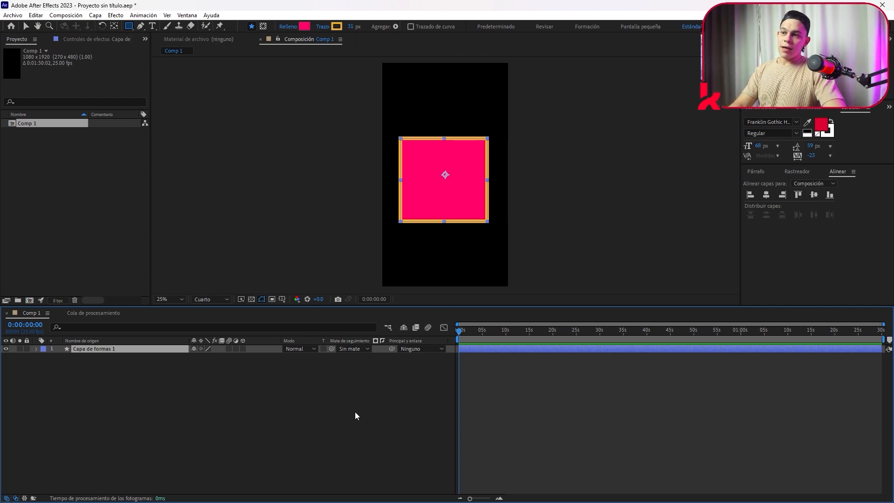
Step: Undo the rectangle's stroke settings and its creation, leaving the composition without layers
left_click(112, 379)
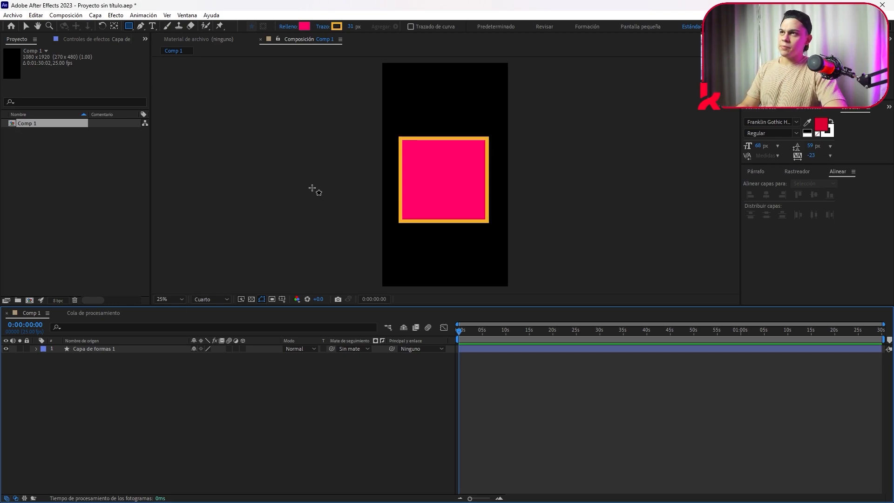
key("ctrl+z")
key("ctrl+z")
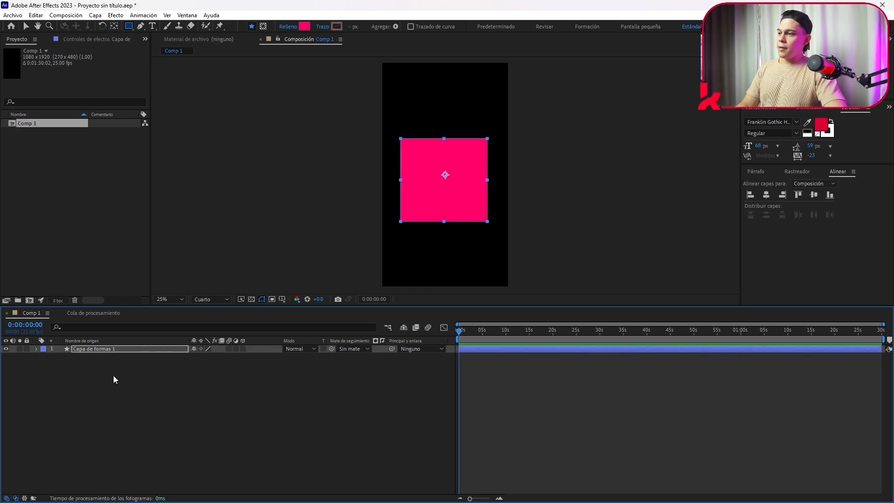
key("ctrl+z")
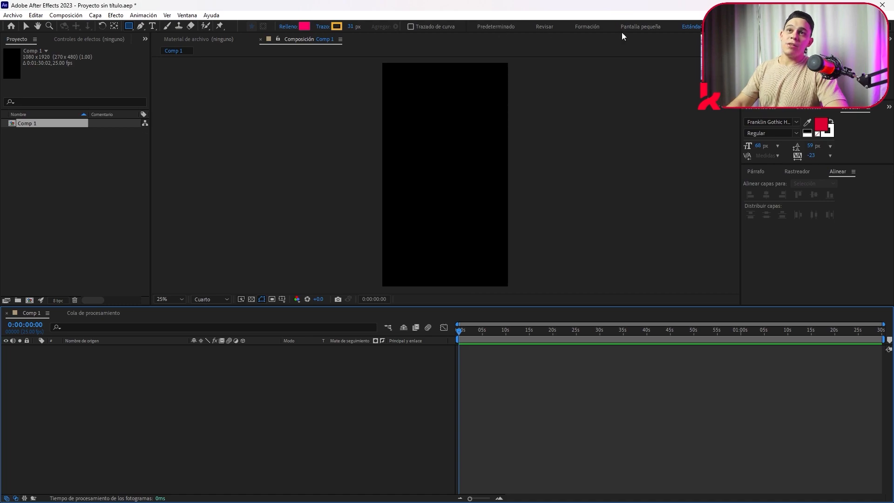
Step: Look through the list of additional workspaces, including the option to edit workspaces, and close it
left_click(777, 26)
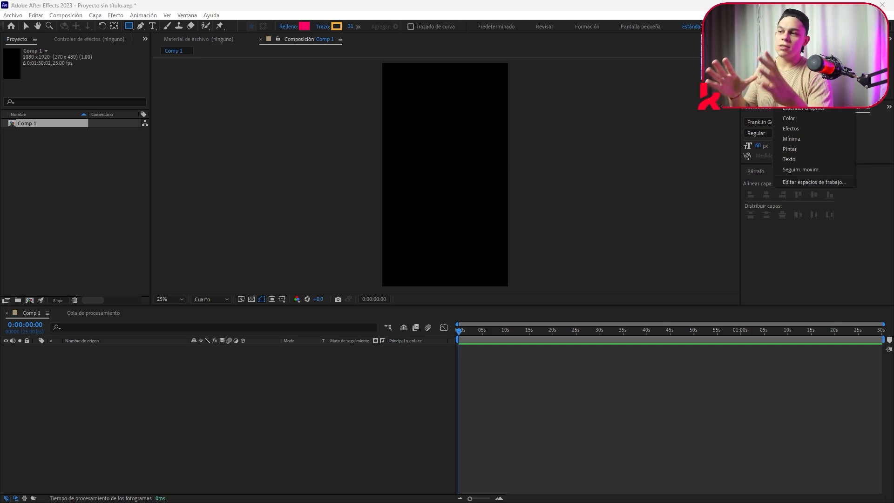
left_click(305, 420)
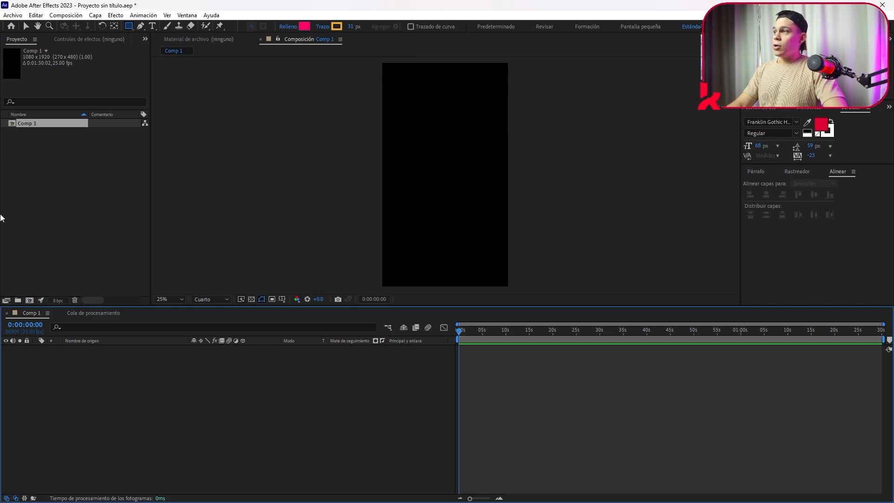
left_click(131, 229)
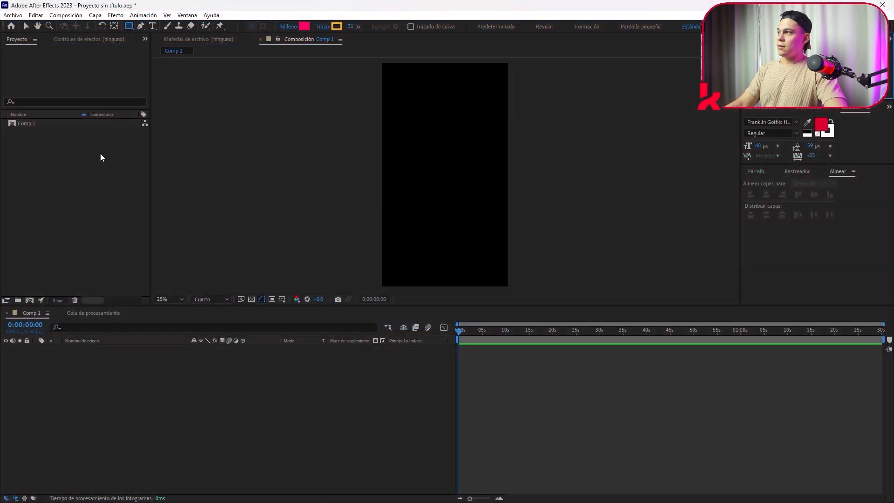
left_click(79, 164)
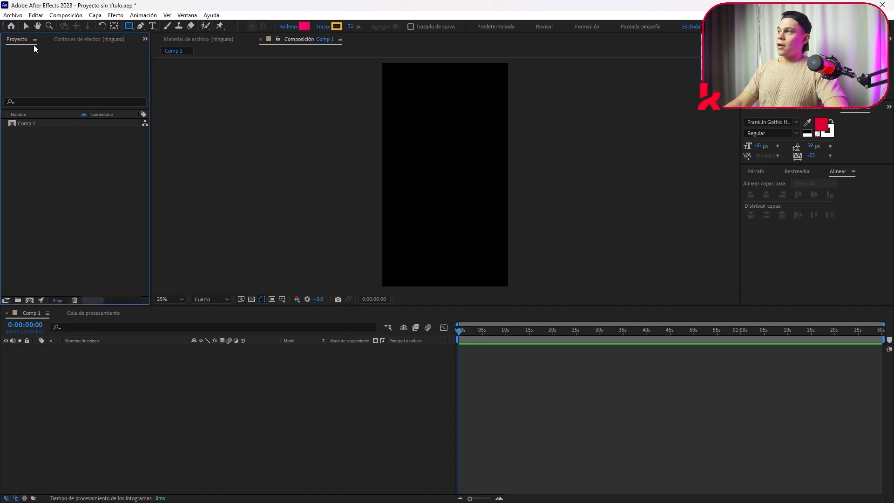
Step: Select Comp 1, undock the Project panel as a floating window and dock it back beside the Effect Controls panel
left_click(38, 121)
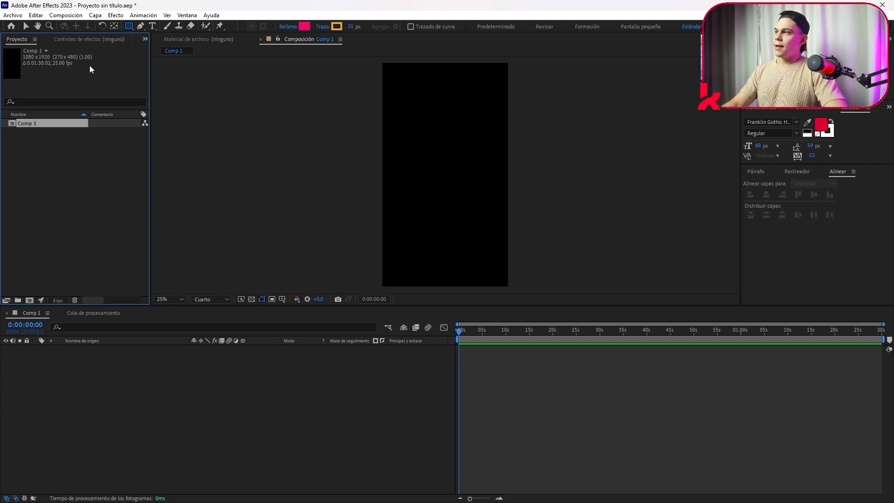
left_click(35, 39)
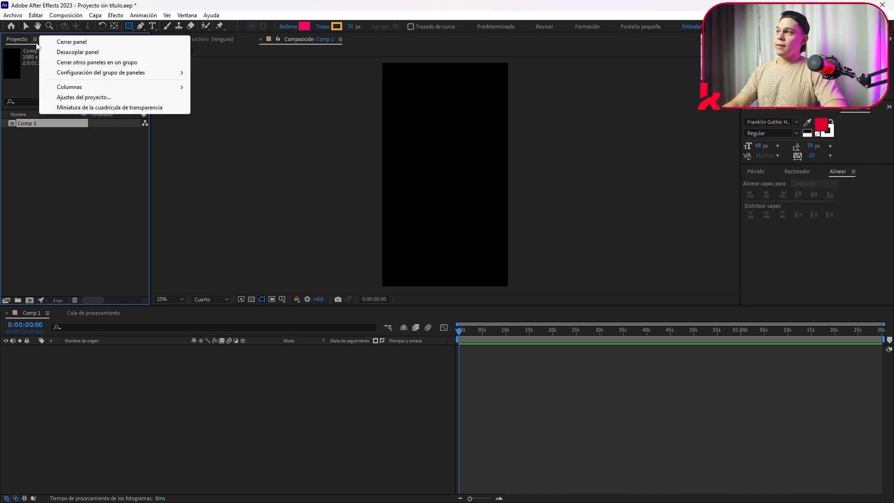
left_click(113, 55)
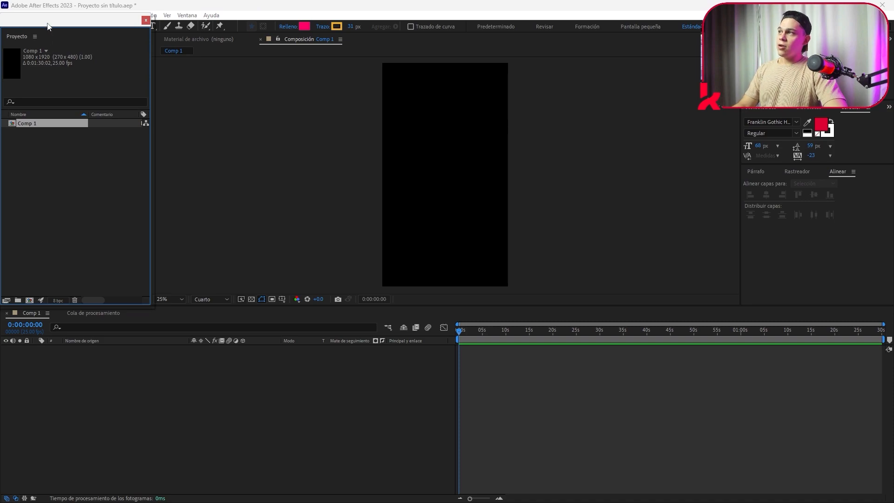
mouse_move(54, 35)
left_mouse_down()
mouse_move(138, 120)
mouse_move(190, 88)
mouse_move(80, 41)
mouse_move(47, 41)
left_mouse_up()
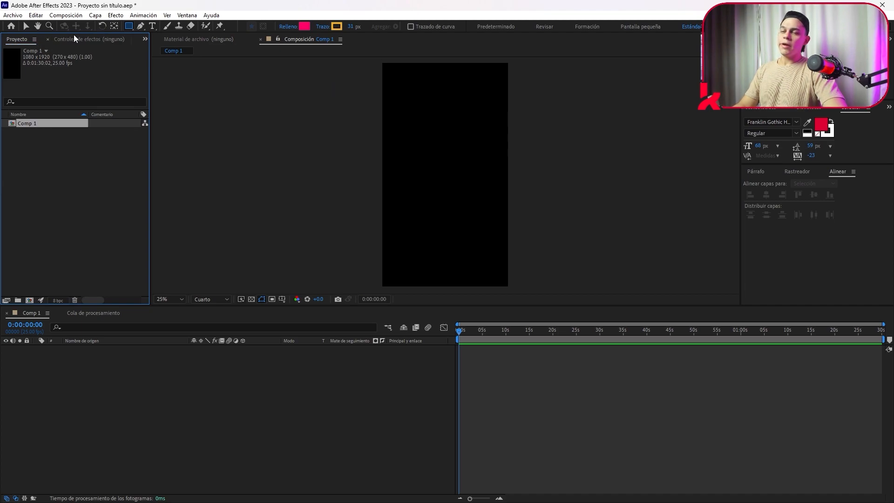
Step: Examine the panel group settings available for the Project panel and close them without changes
left_click(36, 40)
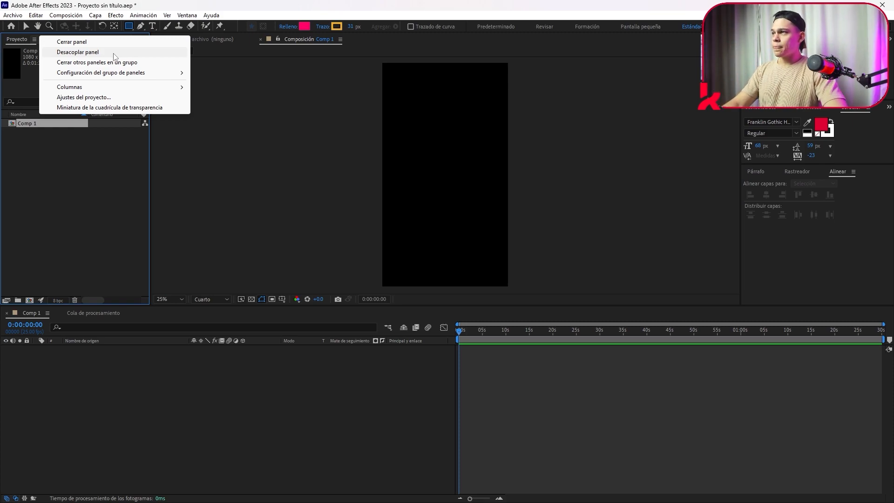
mouse_move(147, 75)
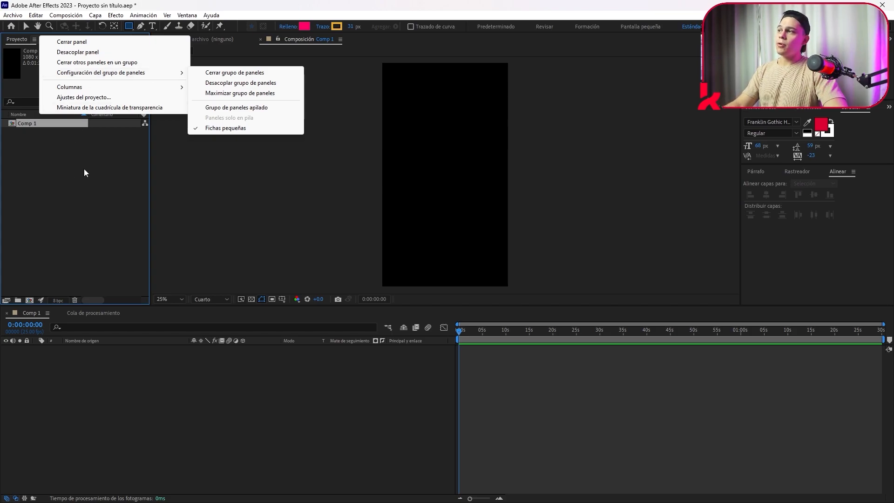
left_click(111, 147)
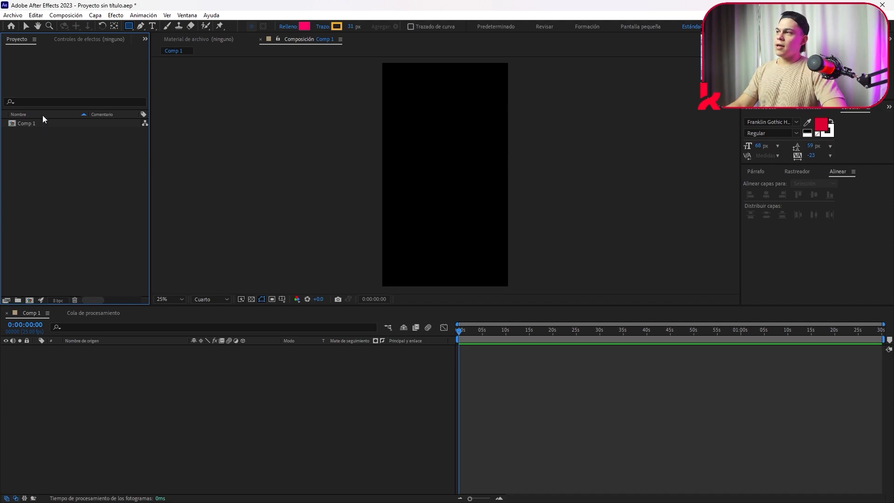
Step: Select Comp 1 and widen the Project panel to reveal its type, size, media duration and file path columns, then clear the selection
left_click(54, 122)
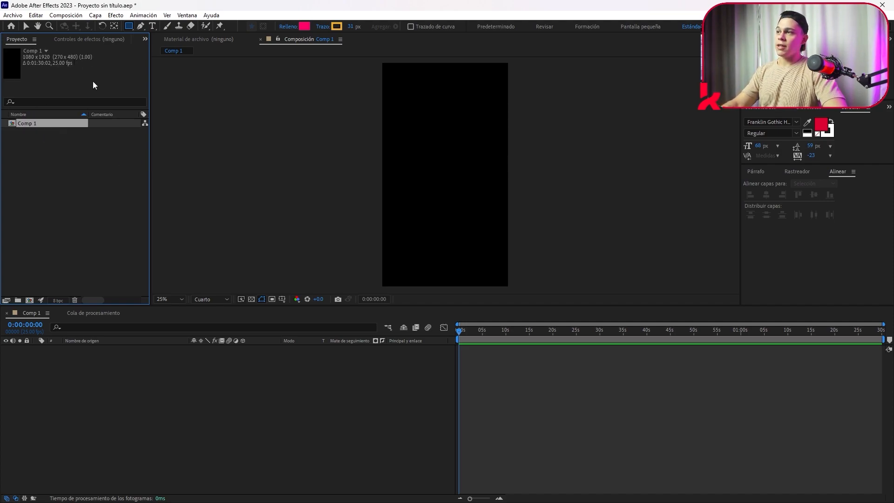
left_click_drag(149, 168, 303, 176)
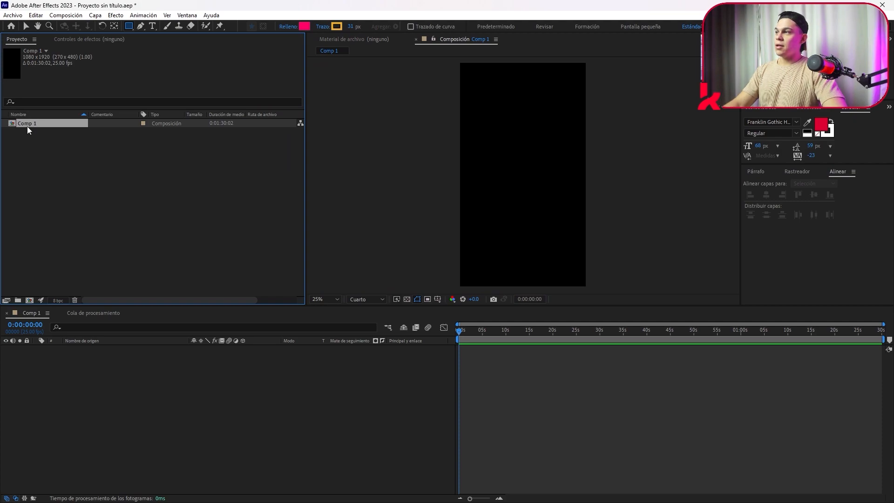
left_click(37, 168)
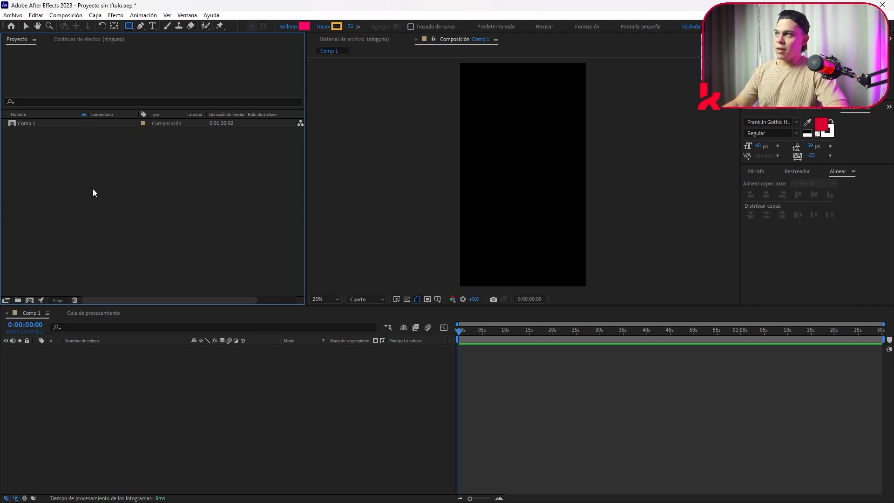
Step: Show the Effect Controls panel and bring the Effects & Presets list to the front
left_click(77, 41)
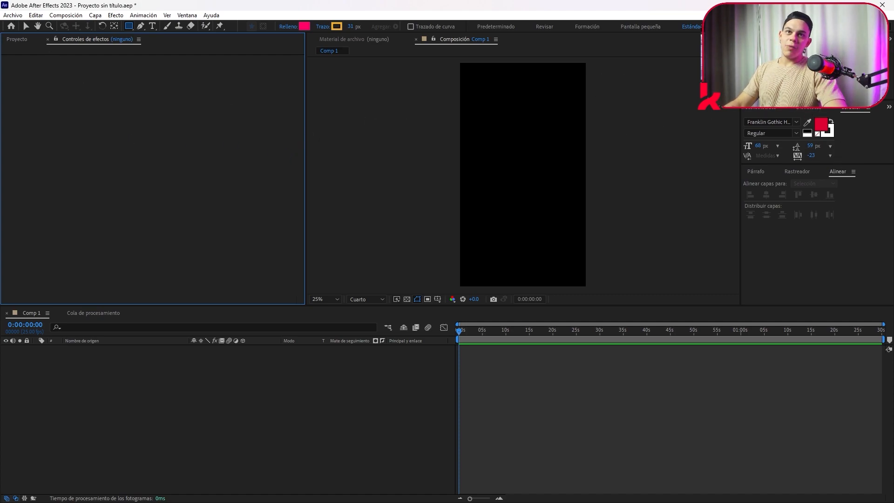
left_click(770, 109)
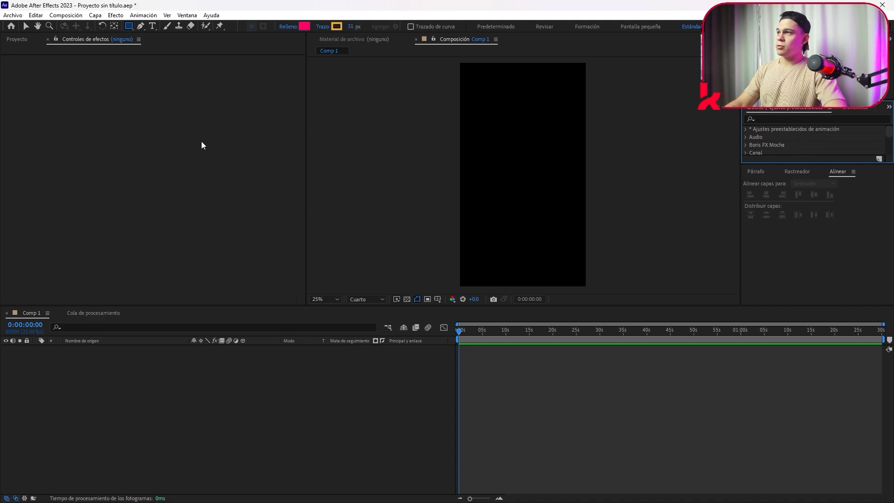
left_click(106, 123)
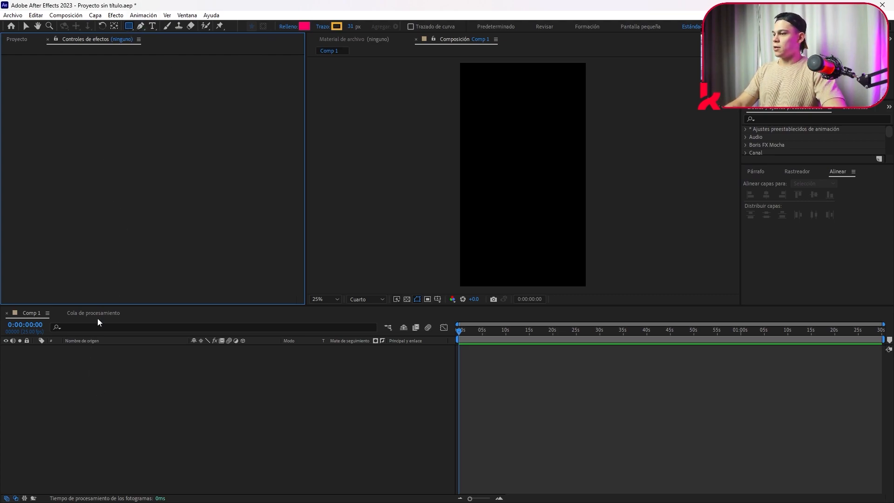
Step: Draw a pink rectangle with an orange 31 px stroke in the upper middle of the composition and select its shape layer
left_click(129, 26)
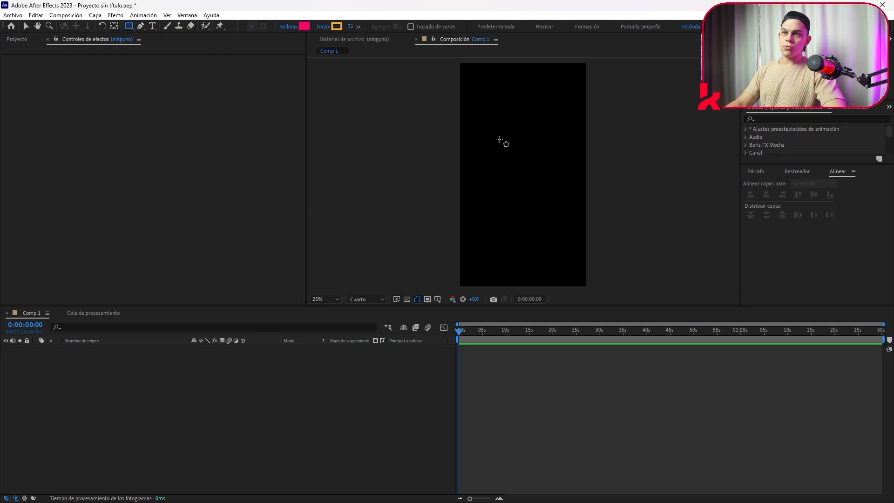
left_click_drag(488, 122, 560, 208)
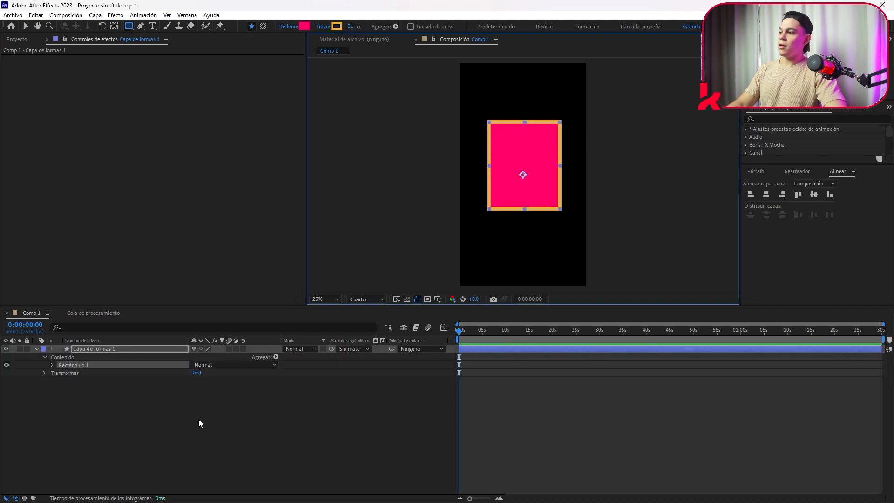
left_click(97, 349)
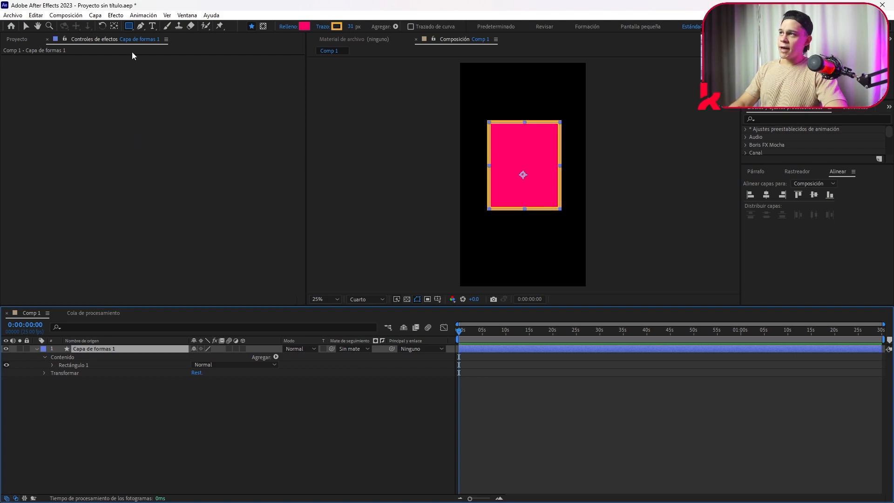
Step: Switch to the Project panel and back to the Effect Controls, and reselect the shape layer to view its effects
left_click(17, 39)
left_click(83, 38)
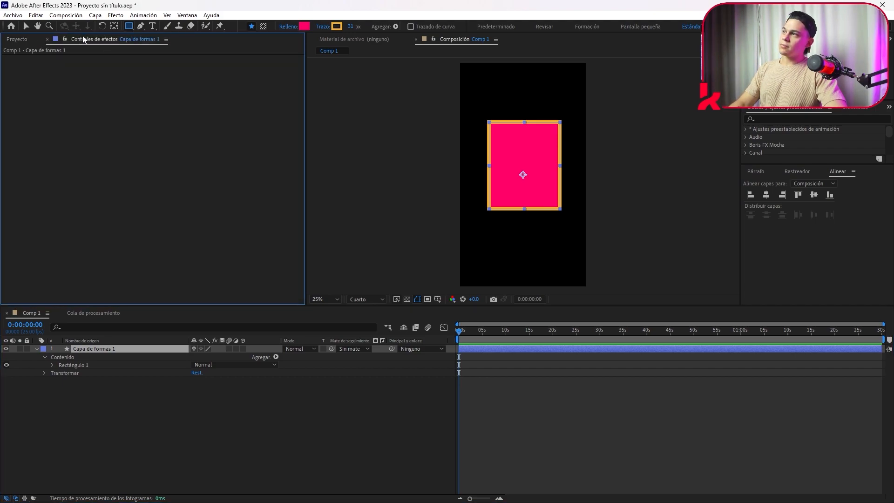
left_click(108, 416)
left_click(102, 351)
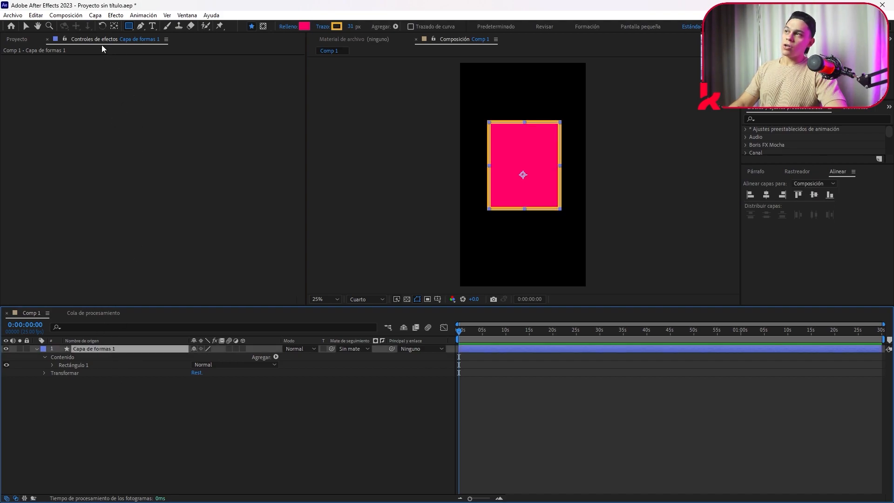
left_click(115, 163)
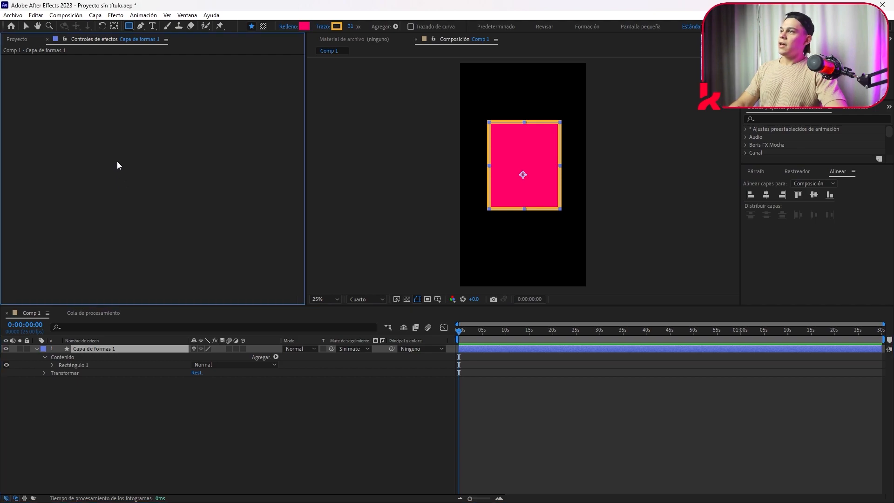
key("ctrl+space")
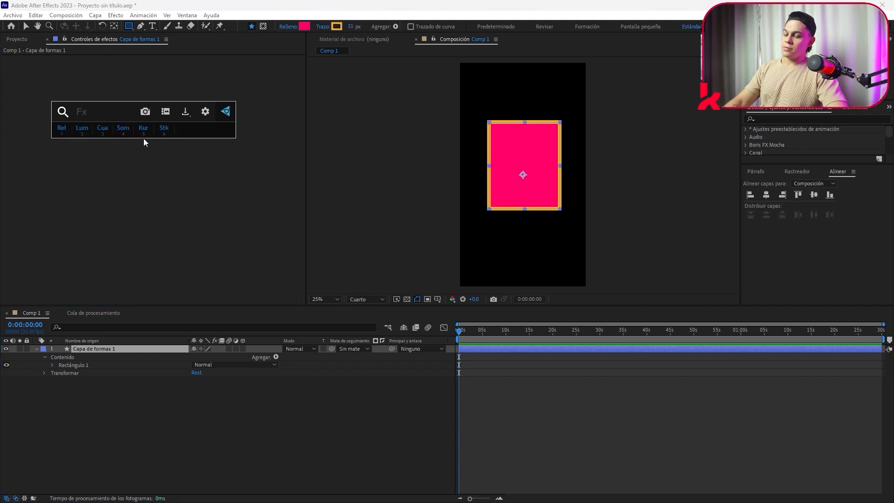
type("re")
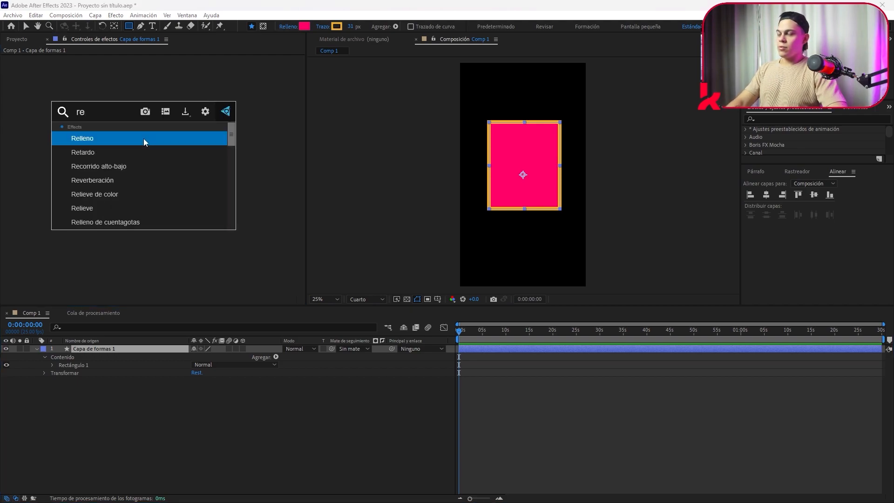
key("BackSpace")
key("BackSpace")
key("Escape")
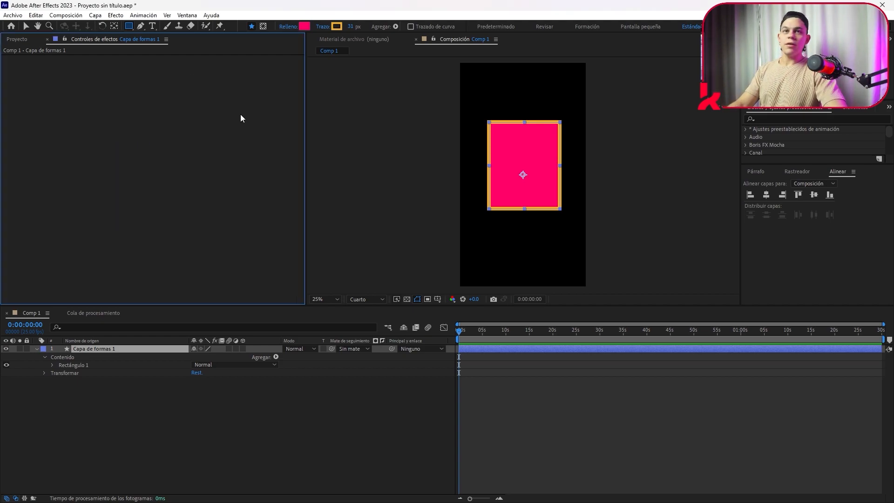
Step: Search the effects for "relleno", enlarge the results list and apply the Relleno effect to the rectangle's shape layer
left_click(779, 120)
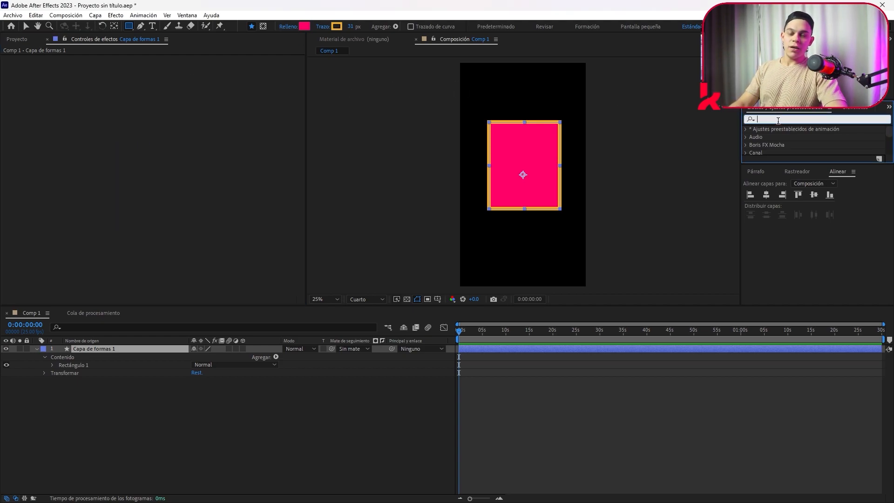
type("relleno")
scroll(809, 133, "down", 1)
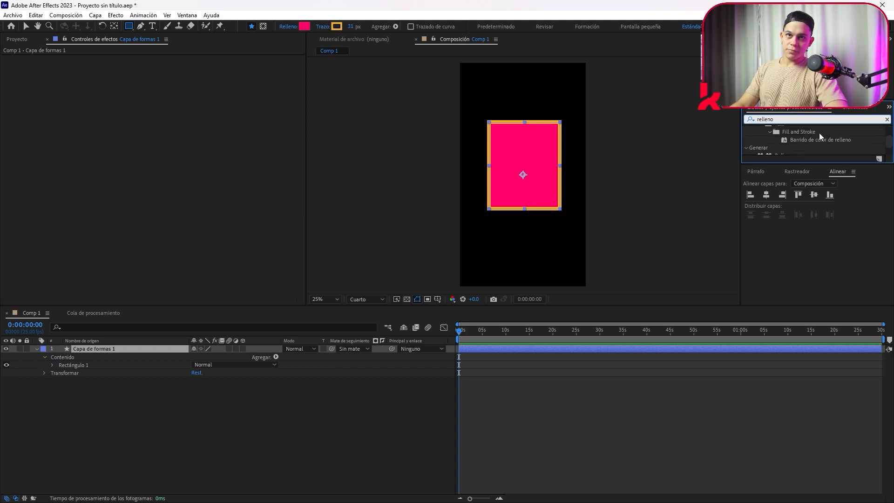
scroll(832, 139, "down", 1)
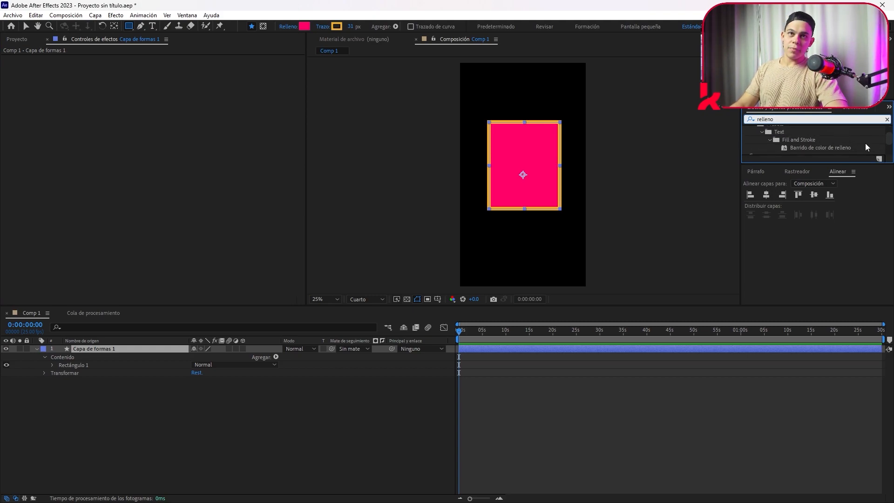
left_click_drag(857, 163, 856, 205)
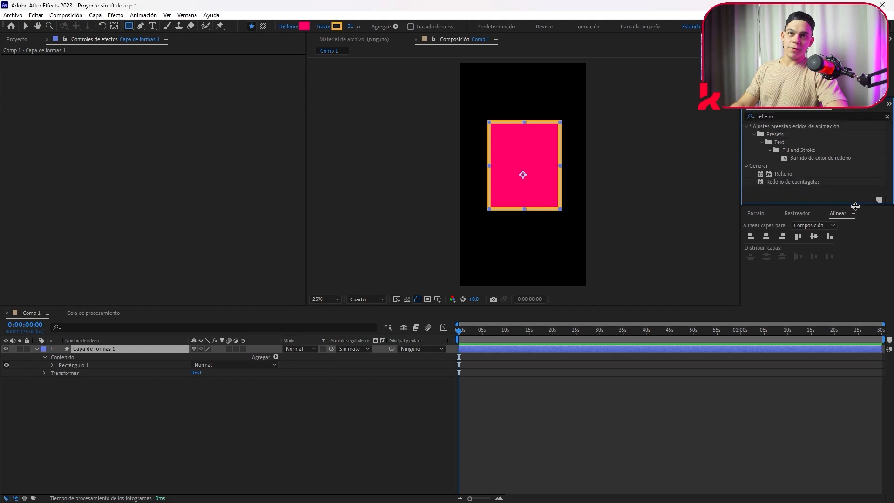
left_click_drag(779, 174, 147, 202)
key("v")
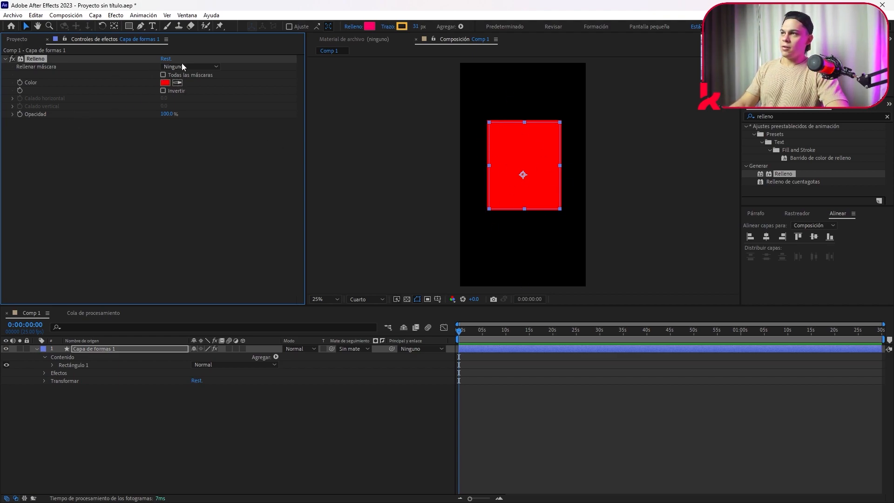
Step: Change the Relleno effect's color from the color picker to a dark blue, keeping the rectangle in view
left_click(165, 83)
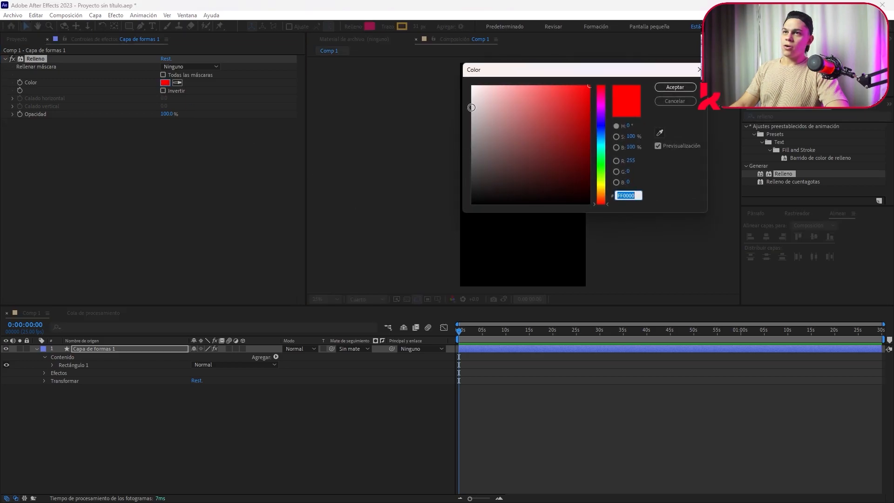
left_click_drag(529, 70, 257, 160)
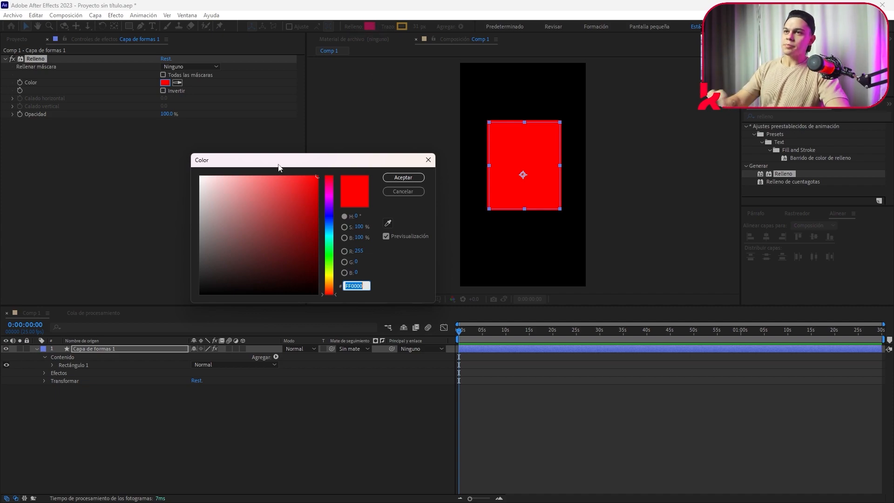
left_click_drag(315, 168, 264, 146)
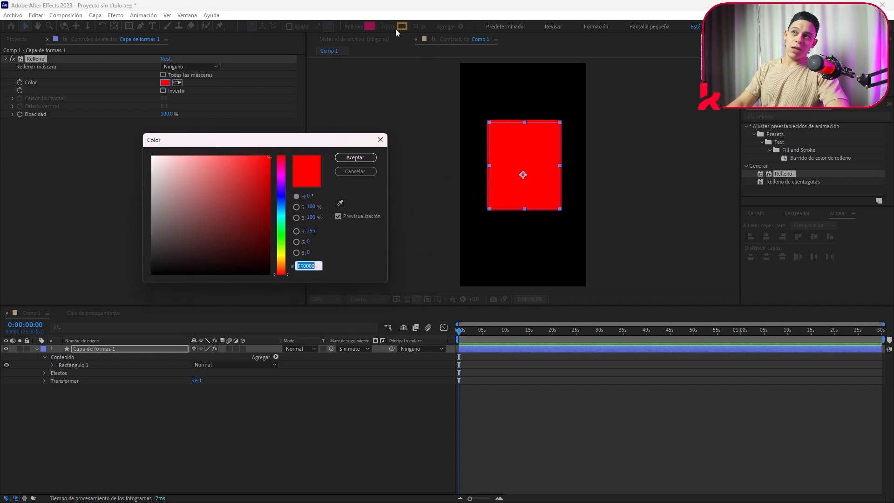
mouse_move(177, 178)
left_mouse_down()
mouse_move(177, 167)
mouse_move(203, 231)
mouse_move(258, 257)
mouse_move(272, 189)
mouse_move(152, 184)
left_mouse_up()
left_click(282, 204)
left_click_drag(263, 191, 271, 197)
left_click(362, 157)
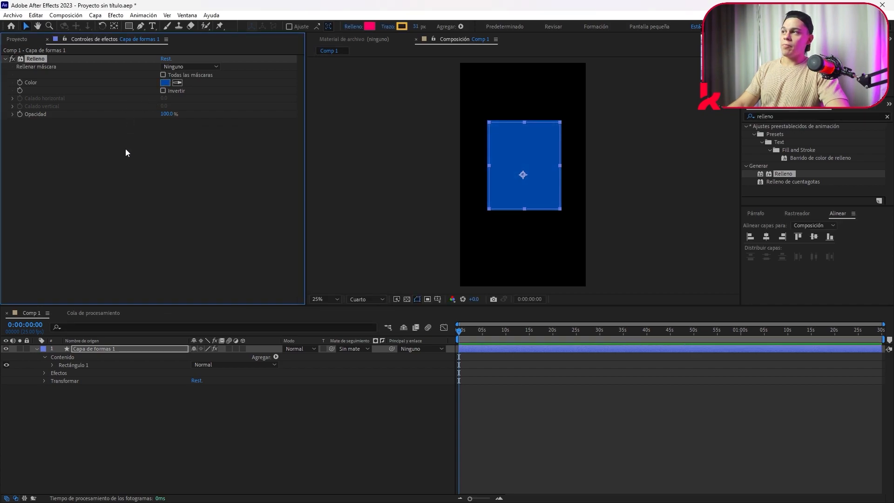
Step: Expand the Opacidad and Calado horizontal sliders of the Relleno effect to examine its adjustable properties
left_click_drag(167, 114, 201, 127)
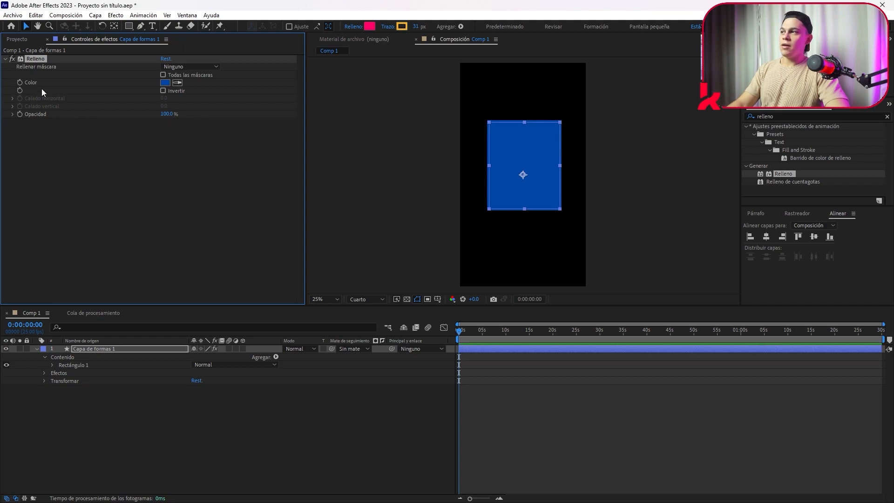
left_click(13, 114)
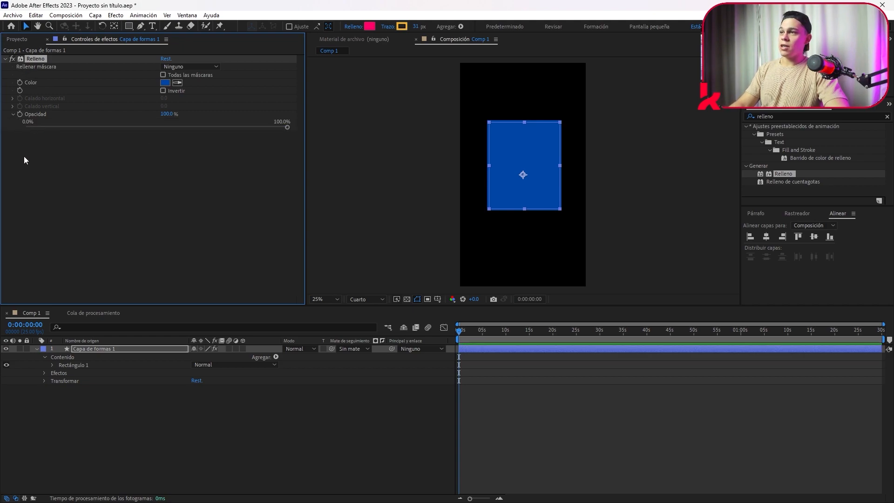
left_click(12, 98)
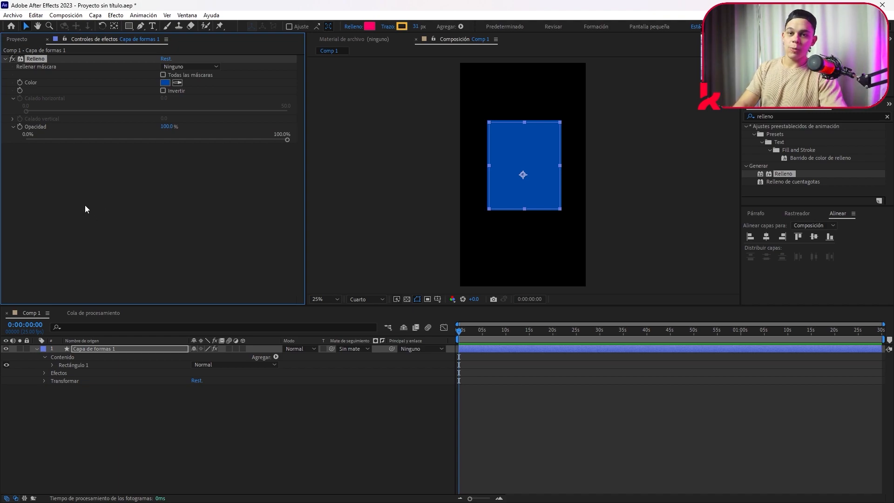
left_click(77, 191)
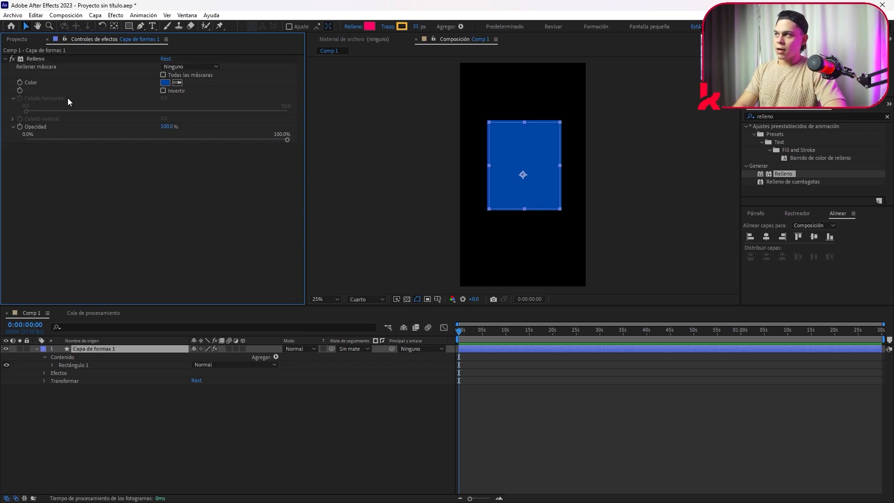
Step: Delete the rectangle's shape layer and narrow the Effect Controls panel to widen the composition viewer
left_click(65, 402)
left_click(113, 350)
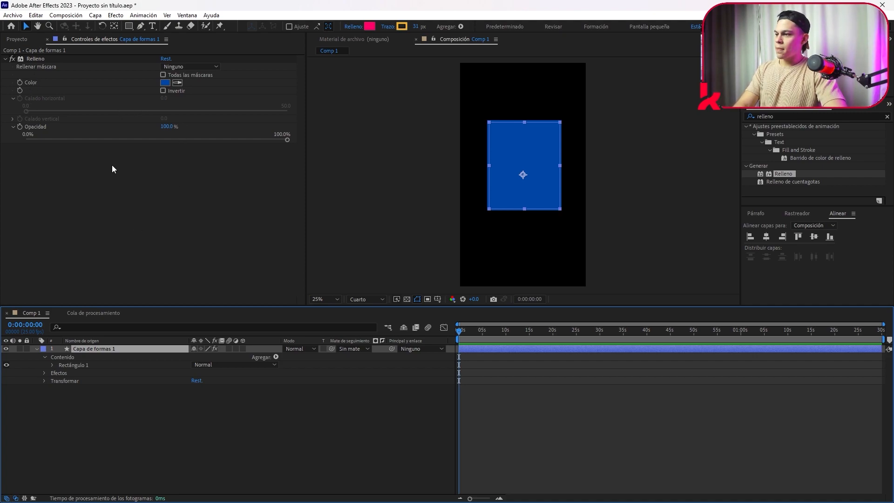
key("Delete")
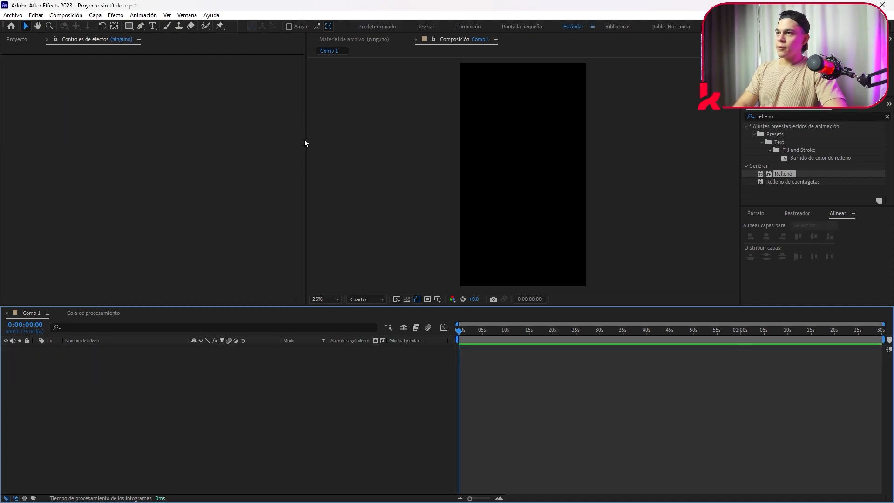
left_click_drag(306, 138, 149, 134)
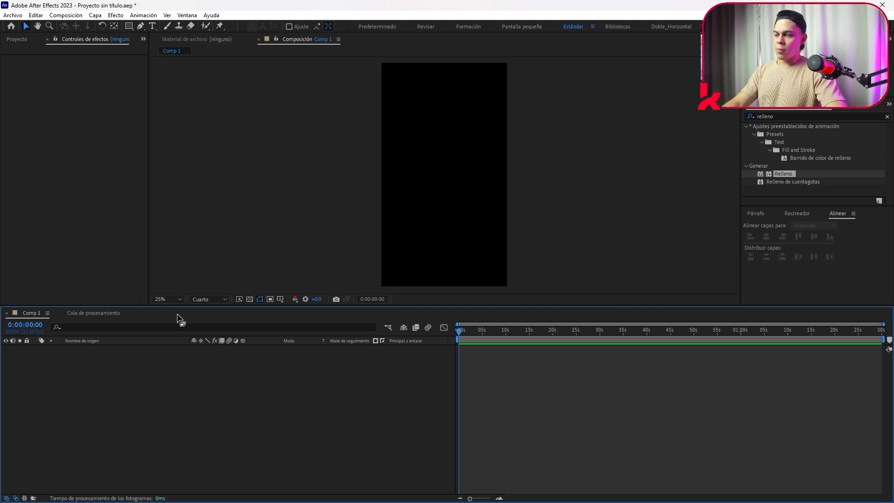
Step: View the empty composition at 100% and 800% magnification, returning to the Ajustar fit after each
left_click(179, 300)
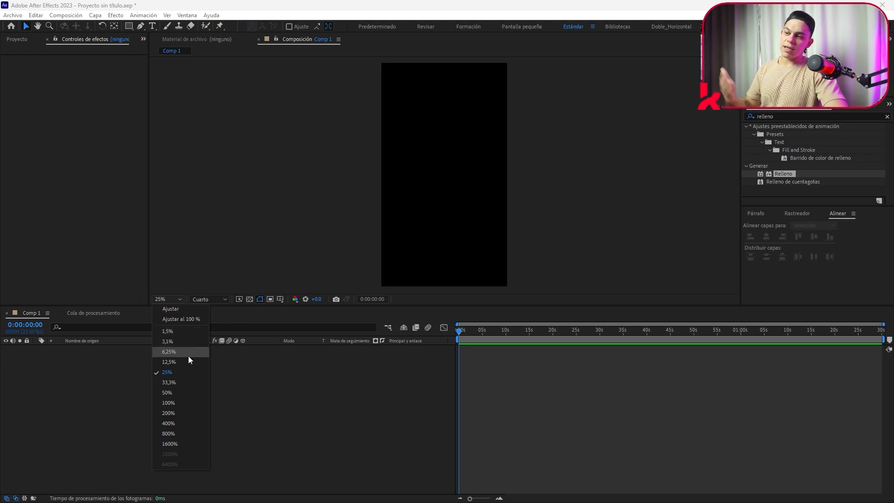
left_click(181, 401)
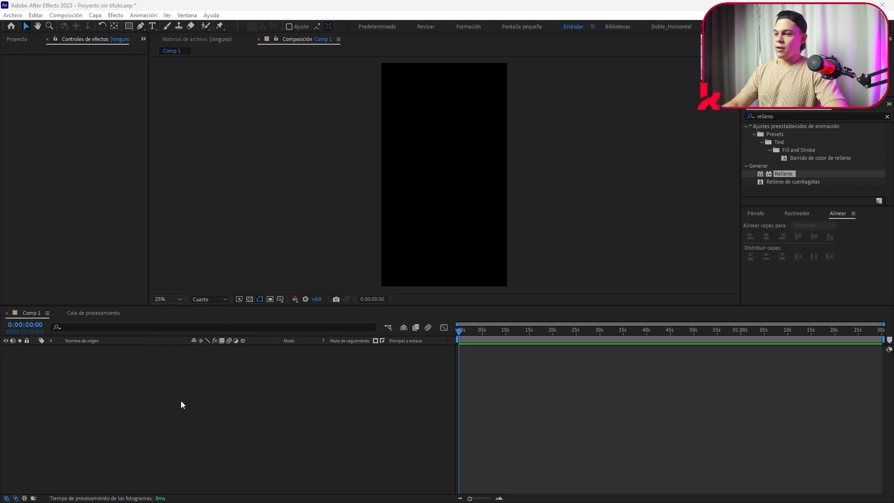
left_click(180, 300)
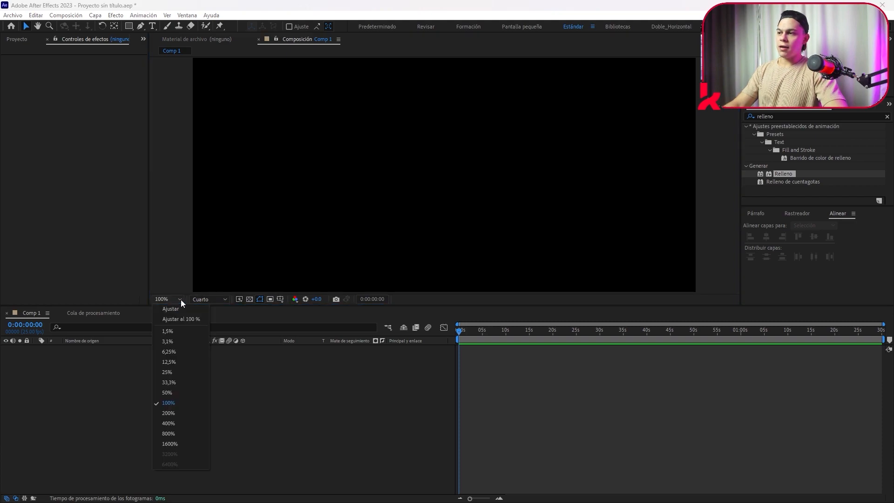
left_click(195, 308)
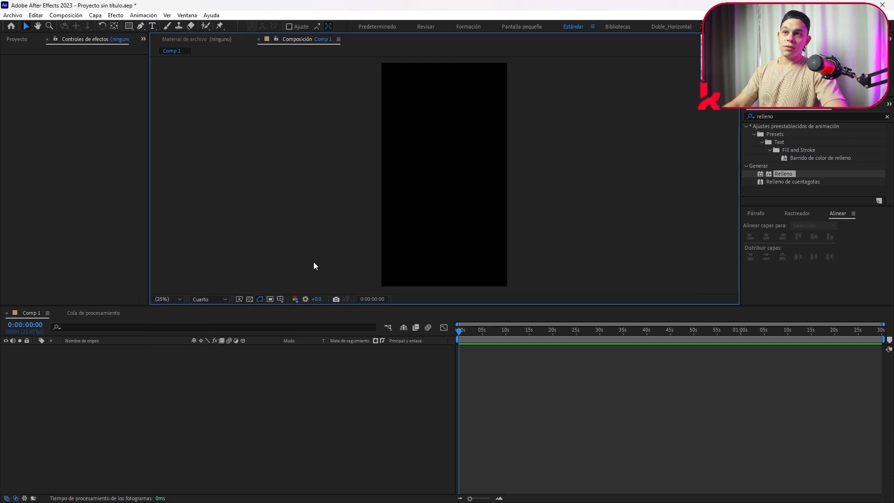
left_click(174, 301)
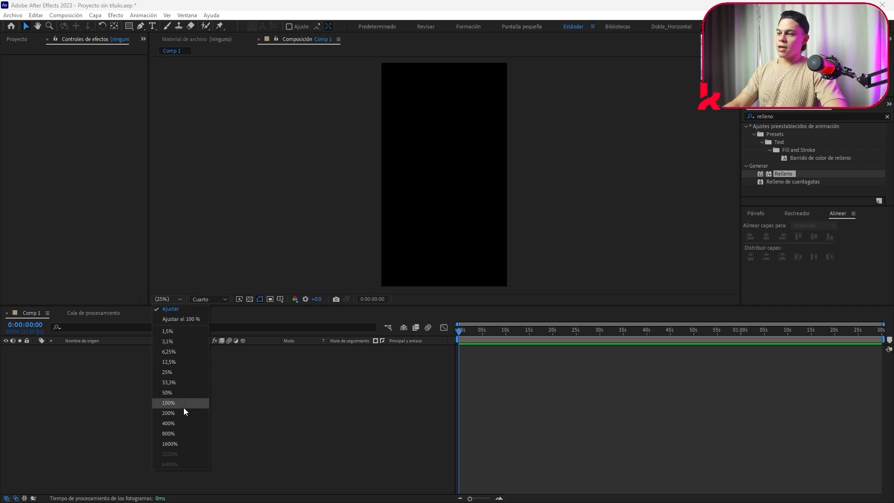
left_click(177, 430)
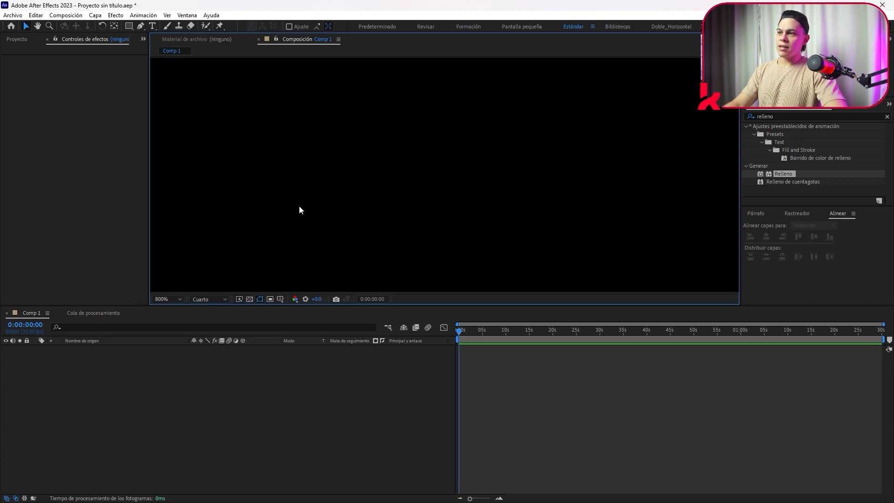
left_click(174, 300)
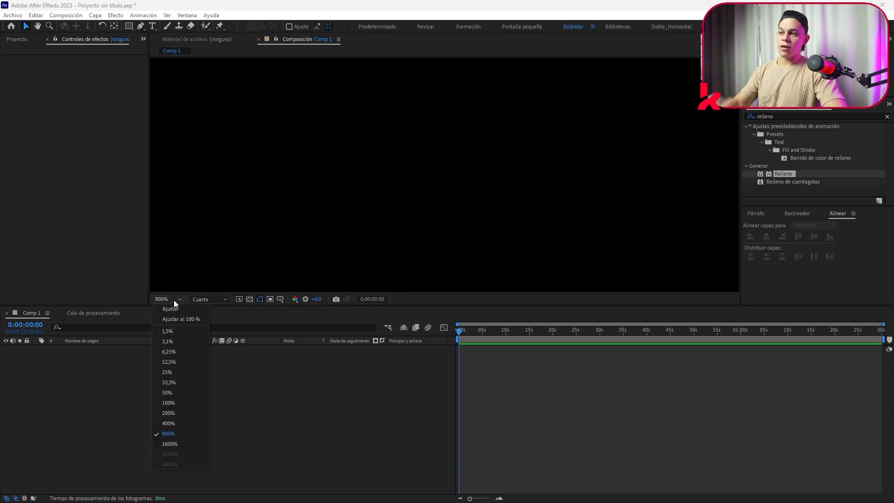
left_click(191, 313)
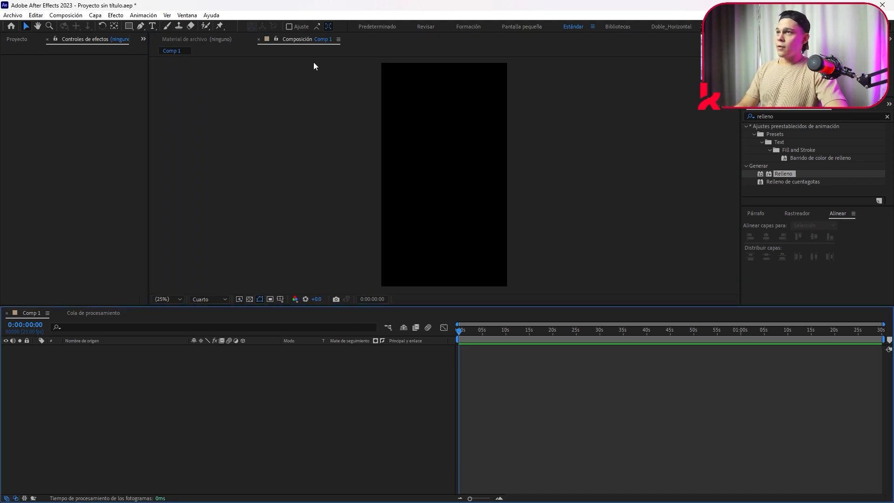
Step: Add a paragraph text box in the middle of the composition containing the word "texto"
left_click(151, 26)
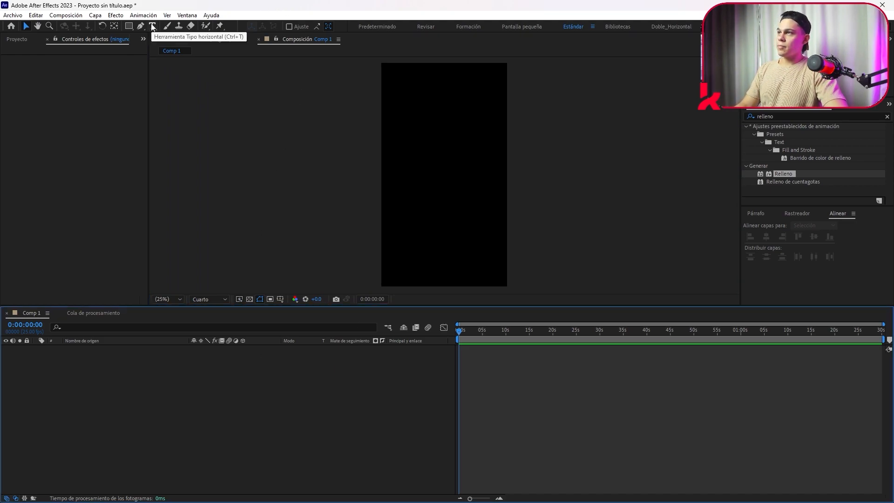
left_click_drag(395, 146, 488, 209)
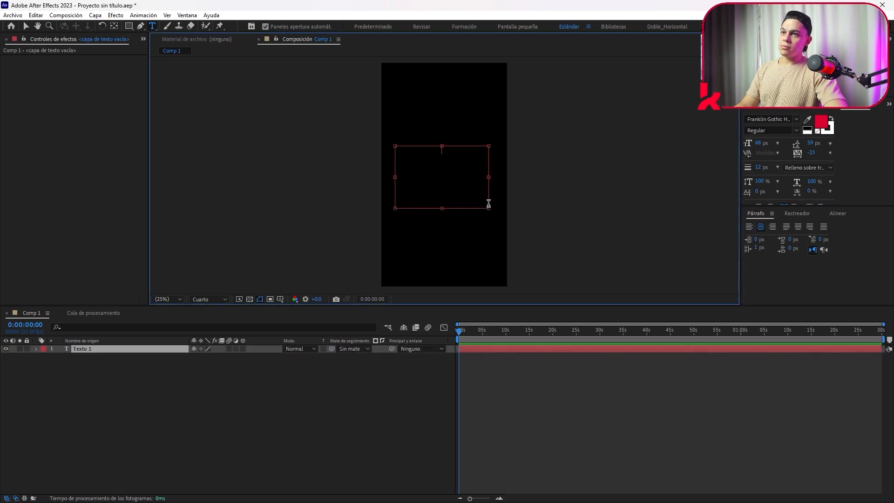
type("texto")
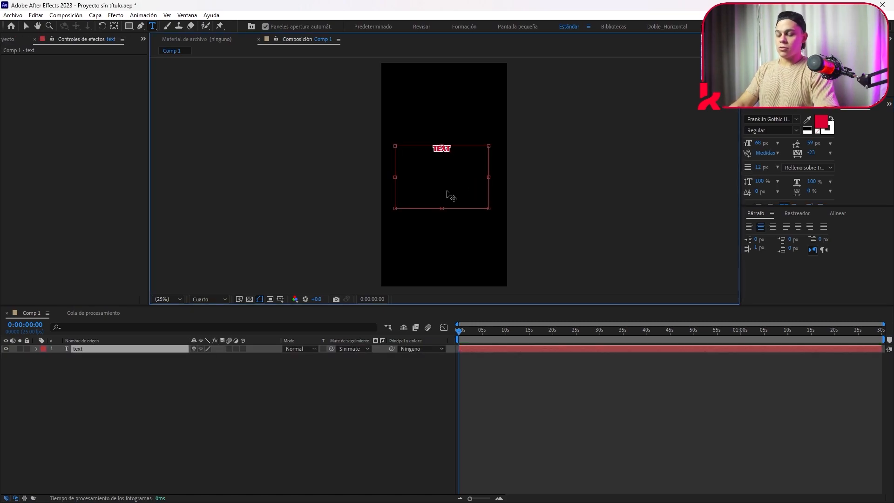
left_click(177, 432)
Step: Scale up the text layer and move it to the middle of the composition
left_click(102, 348)
key("v")
left_click_drag(454, 153, 470, 158)
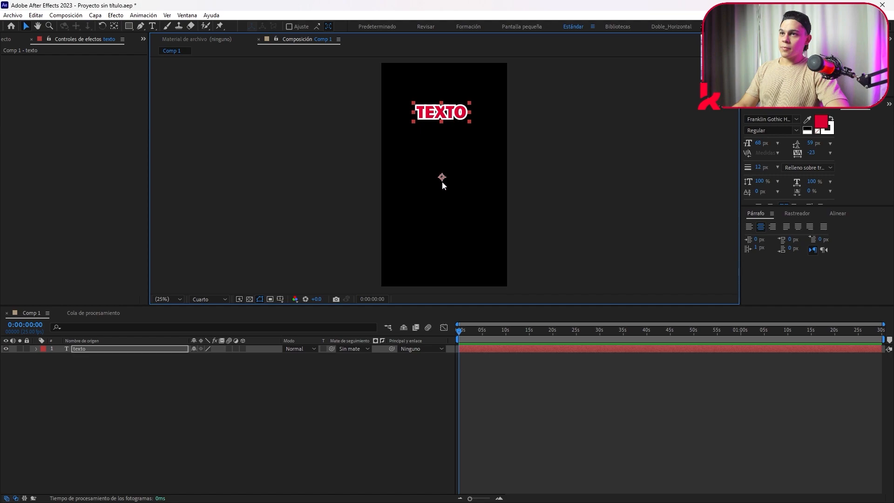
left_click(443, 168)
left_click_drag(450, 112, 453, 170)
left_click(300, 437)
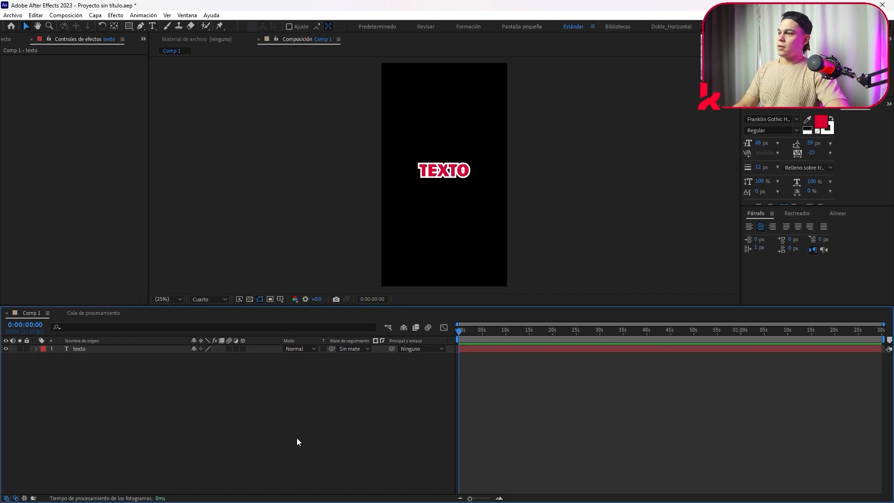
Step: Examine the text at 100% and other magnifications, zooming in and out, and return the viewer to Ajustar
left_click(167, 300)
left_click(467, 264)
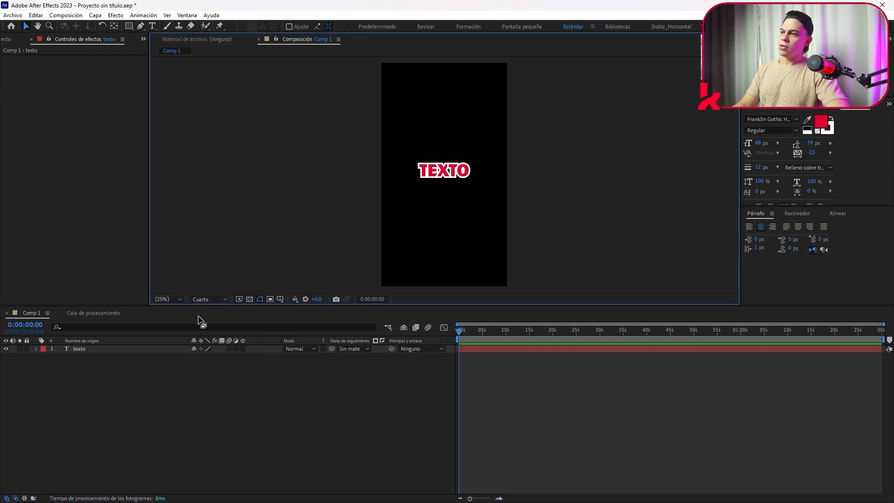
left_click(176, 300)
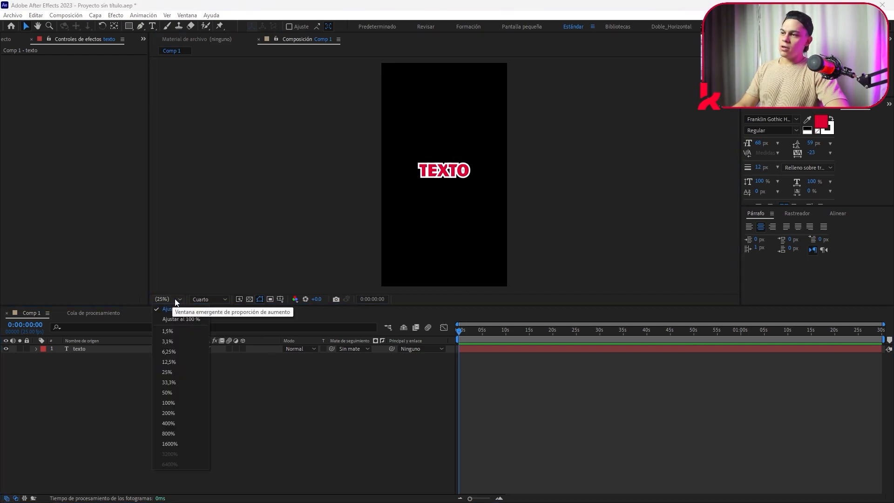
left_click(176, 401)
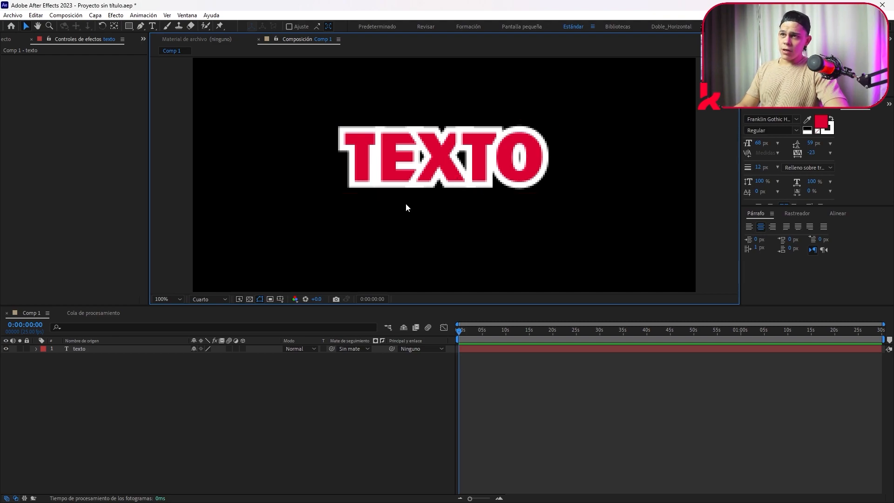
scroll(406, 203, "down", 2)
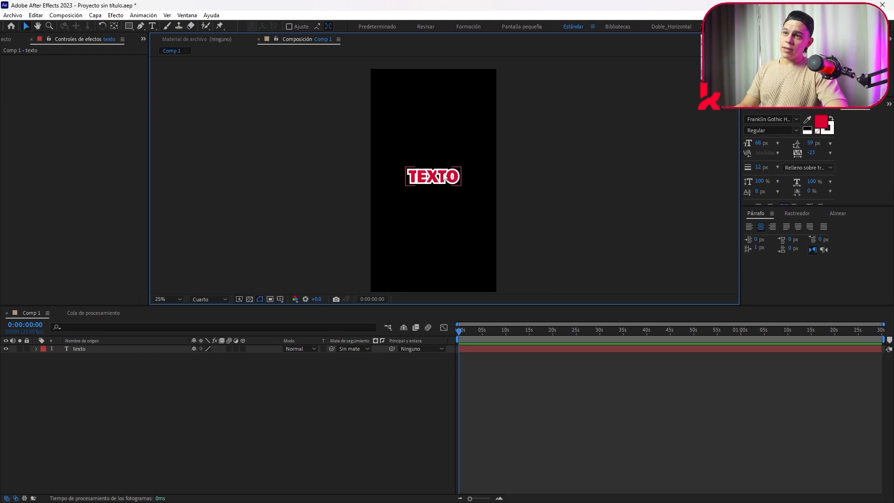
scroll(443, 177, "up", 5)
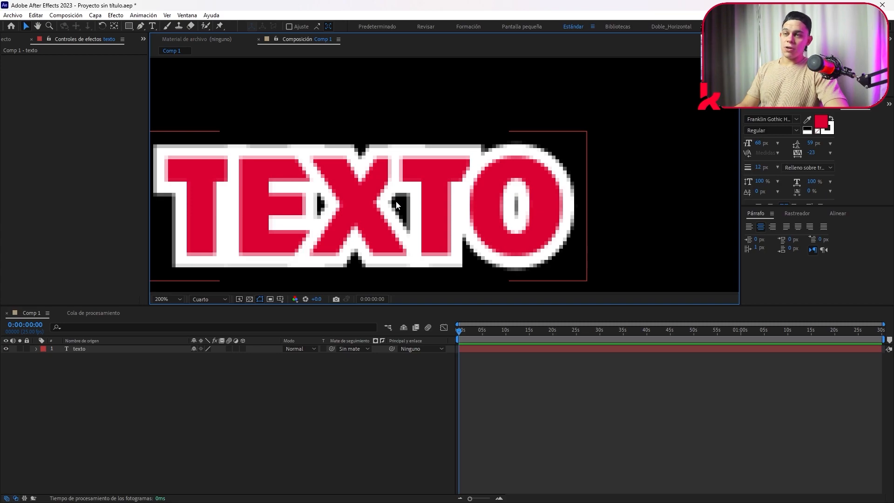
scroll(396, 205, "down", 5)
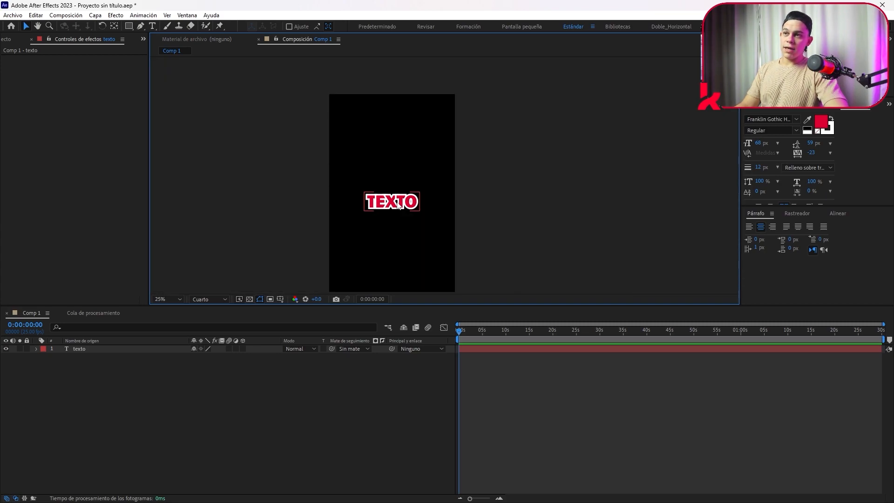
scroll(406, 218, "up", 4)
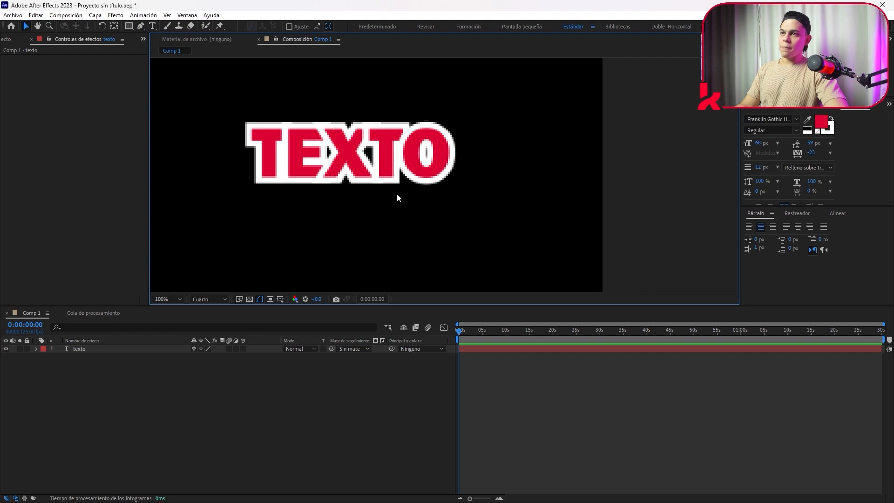
scroll(396, 193, "down", 2)
left_click(69, 433)
left_click(169, 301)
left_click(188, 310)
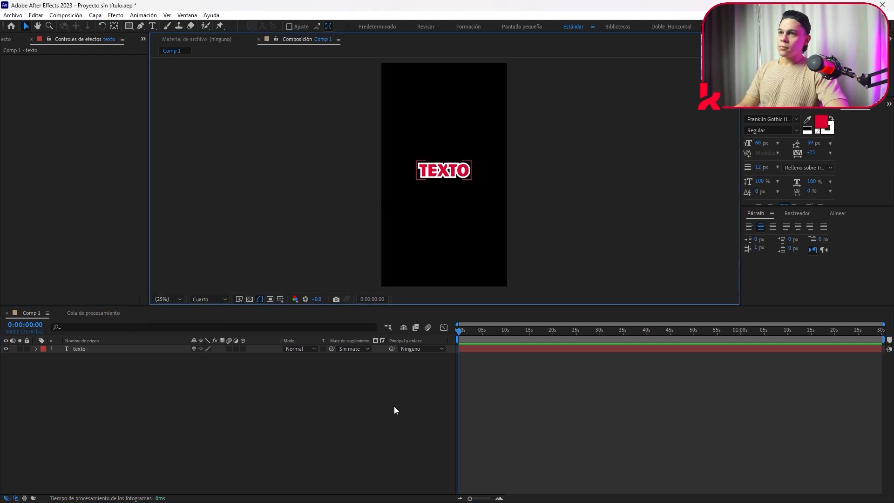
Step: Set the composition viewer's preview resolution to Completa
left_click(216, 299)
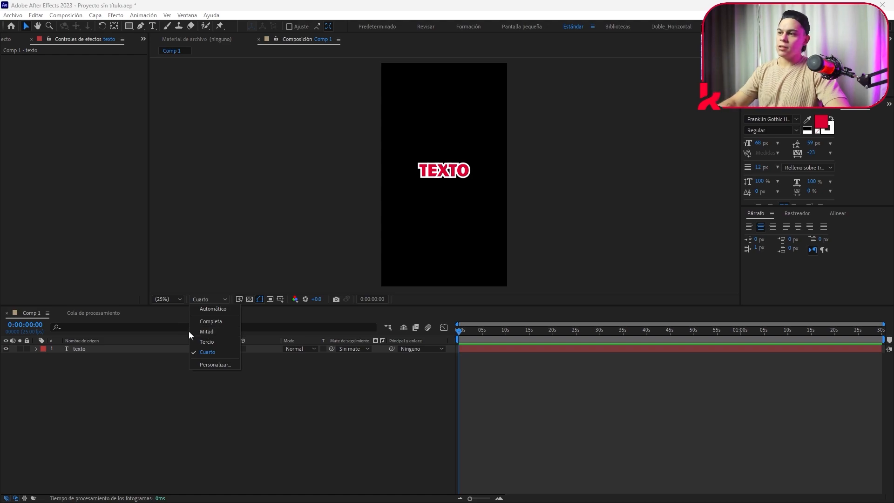
left_click(217, 325)
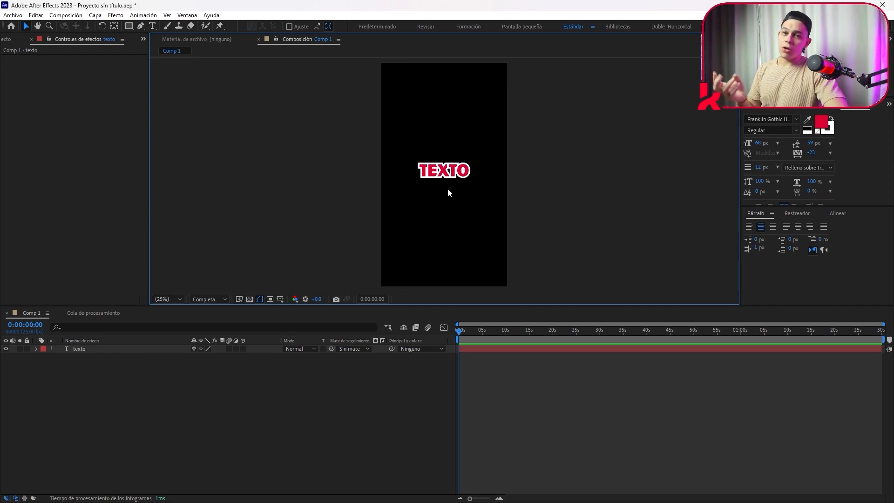
left_click(446, 168)
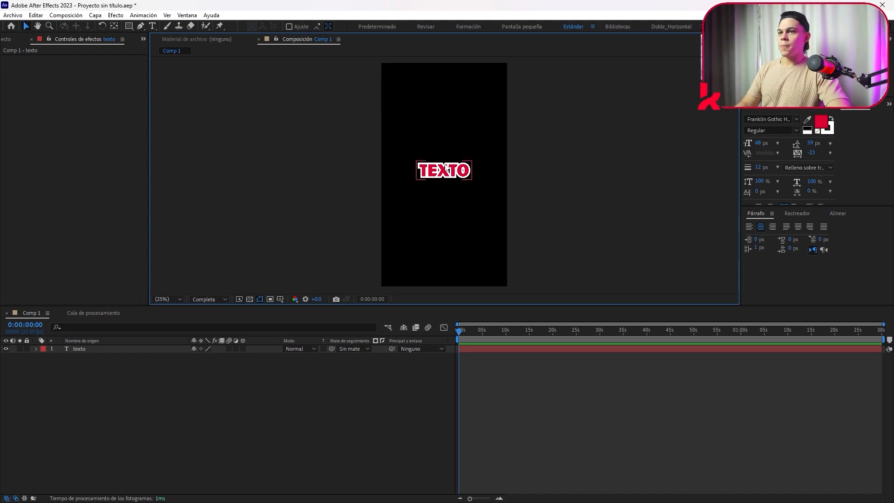
Step: Enlarge the text to 200% in the composition viewer and set the preview resolution to Cuarto
scroll(451, 189, "up", 9)
scroll(435, 132, "down", 8)
scroll(405, 102, "up", 4)
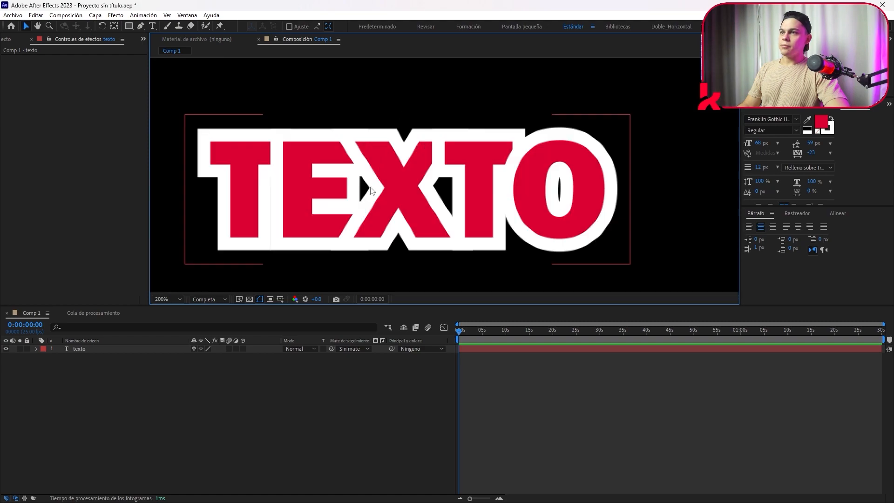
mouse_move(355, 189)
left_mouse_down()
mouse_move(357, 154)
mouse_move(356, 178)
left_mouse_up()
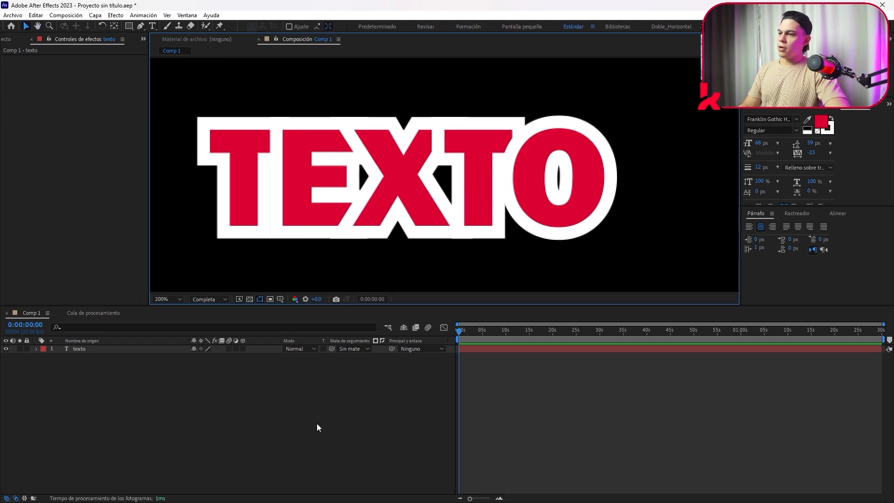
left_click(225, 299)
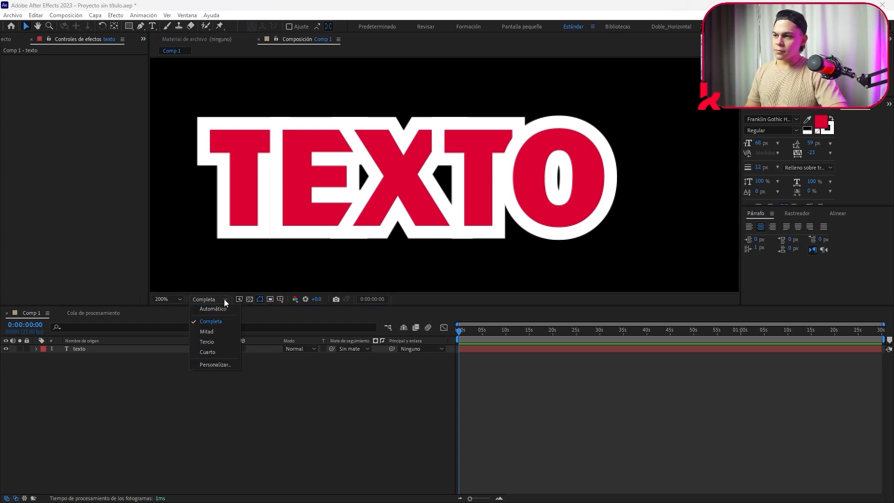
left_click(212, 352)
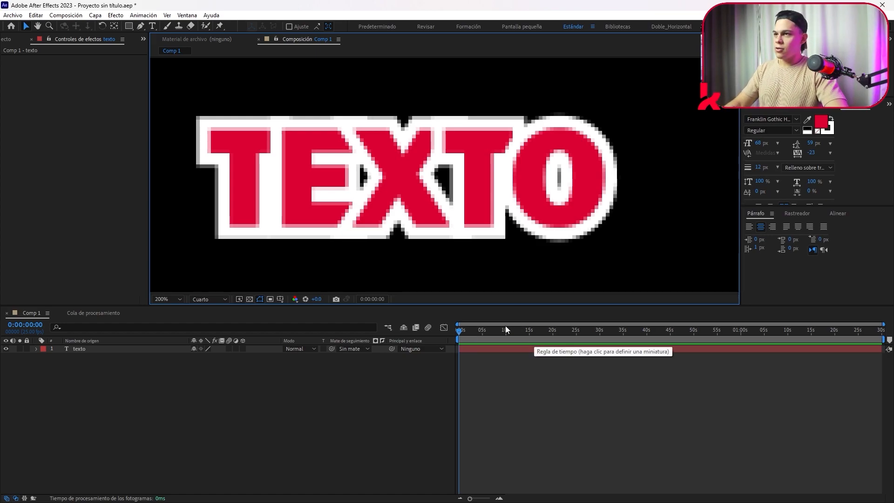
Step: Compare the text's sharpness at Cuarto resolution at 100% and lower magnification, and review the available resolution options
scroll(398, 122, "down", 2)
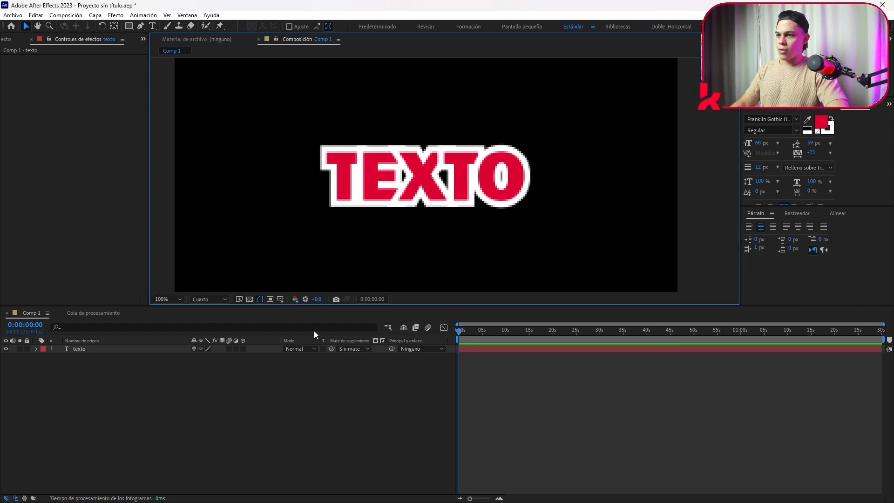
scroll(449, 194, "down", 2)
scroll(449, 194, "up", 2)
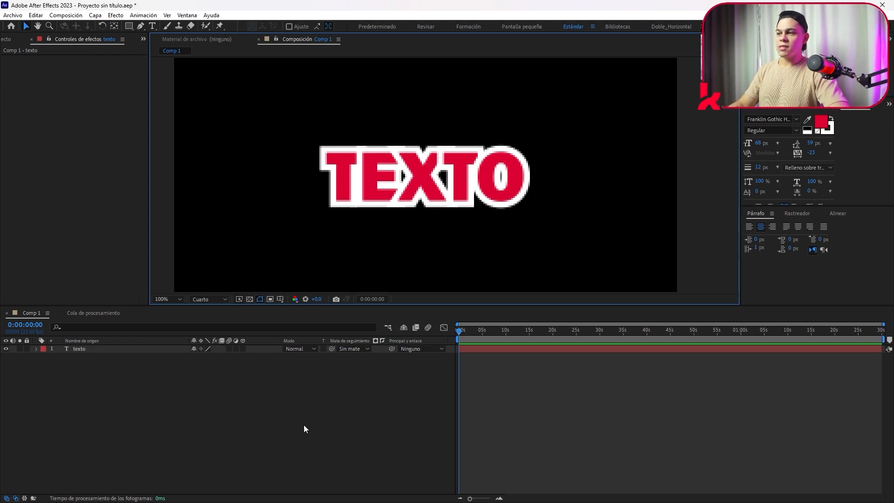
left_click(213, 296)
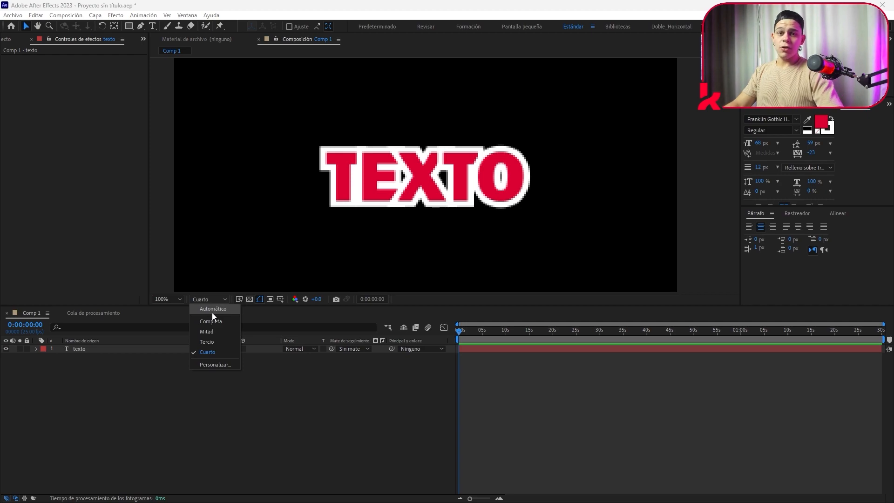
left_click(218, 299)
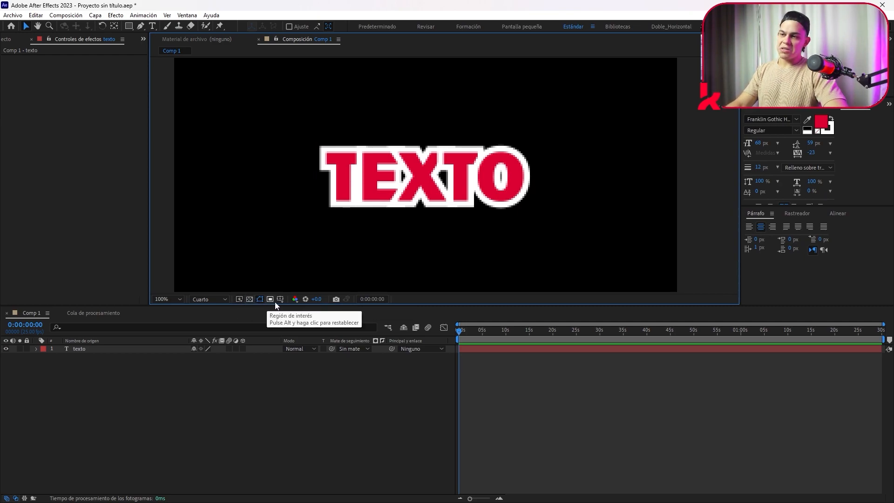
Step: Toggle the transparency grid on and off behind the text to compare it with the black background
left_click(250, 300)
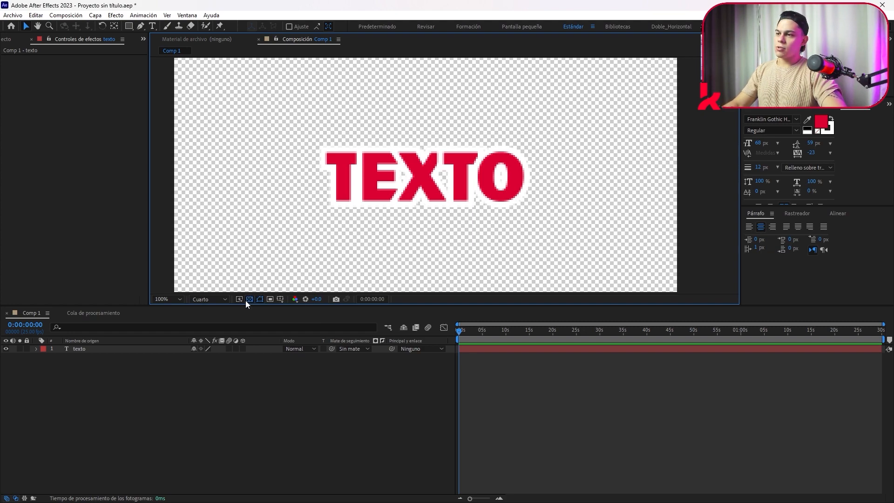
left_click(249, 299)
left_click(318, 142)
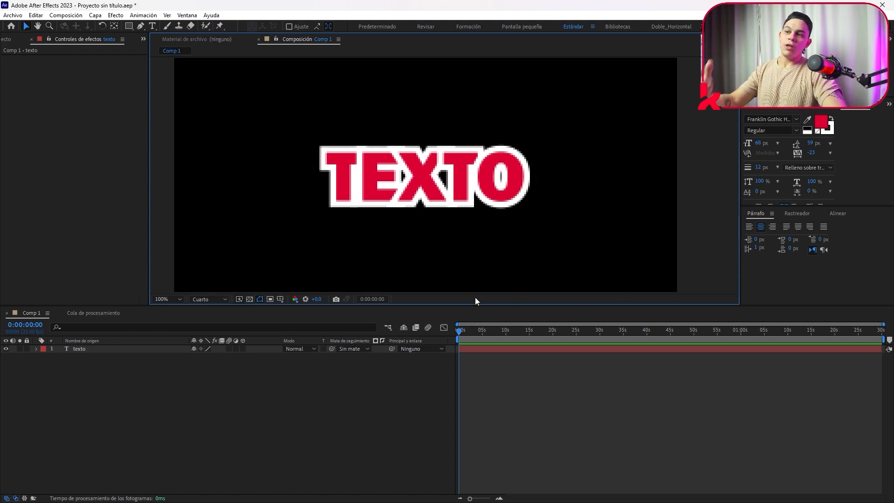
left_click(250, 301)
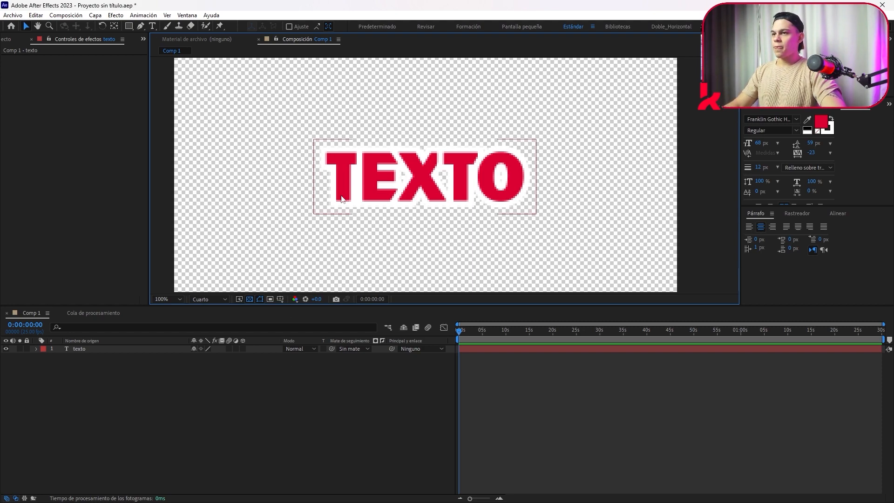
left_click(250, 299)
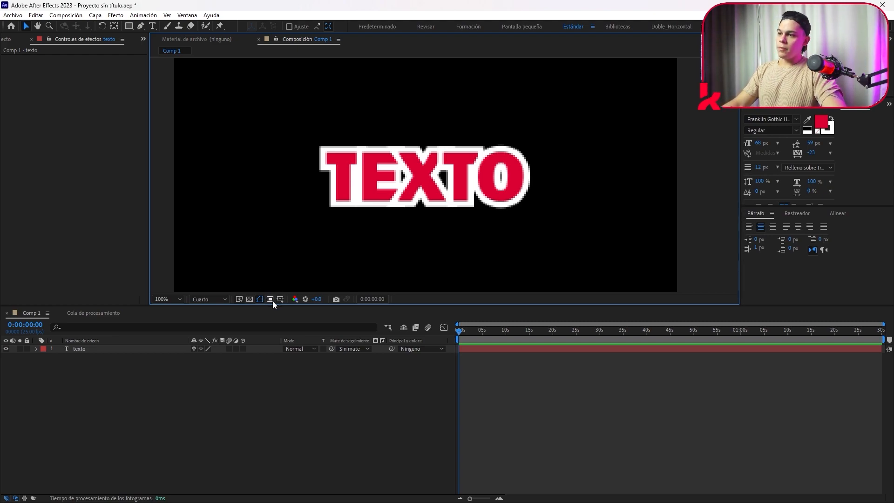
Step: Draw a rectangular region of interest around the text and crop the composition to it
left_click(271, 300)
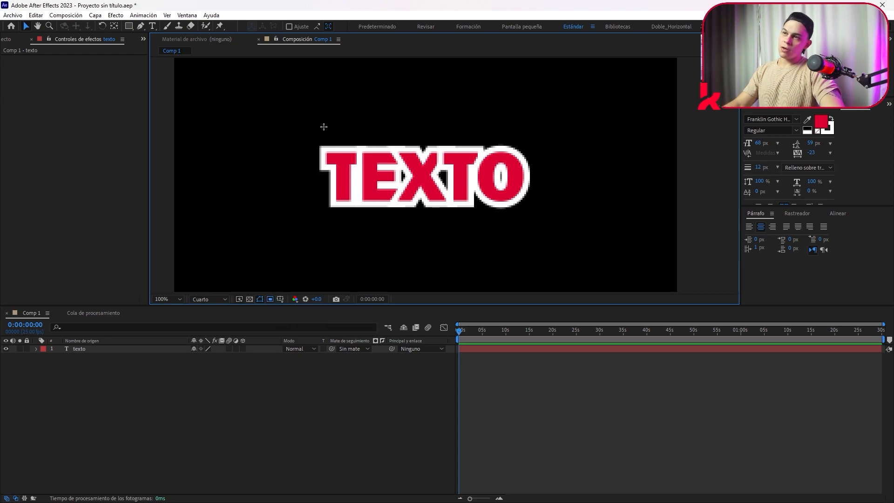
mouse_move(286, 111)
left_mouse_down()
mouse_move(409, 210)
mouse_move(350, 194)
mouse_move(464, 213)
mouse_move(568, 247)
left_mouse_up()
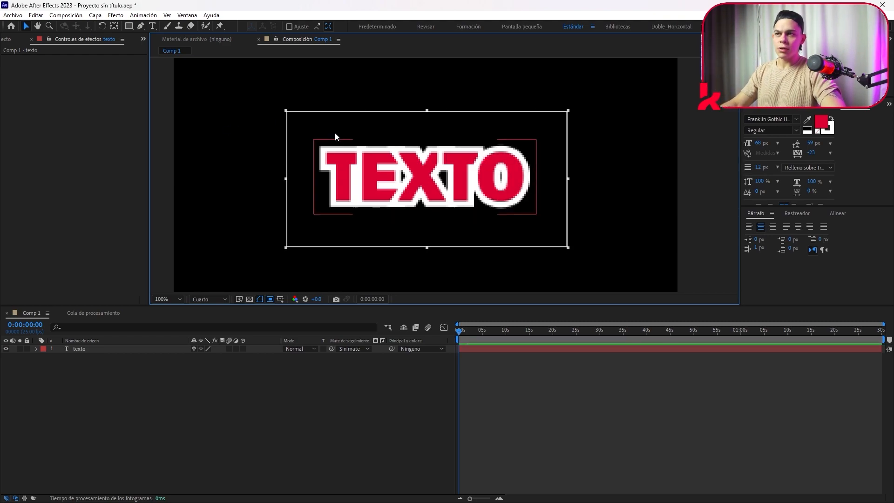
scroll(401, 164, "down", 2)
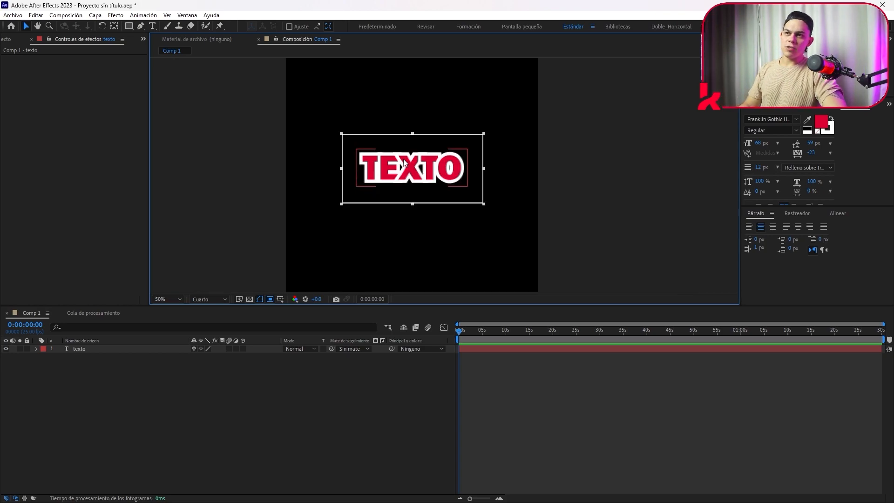
scroll(401, 164, "down", 1)
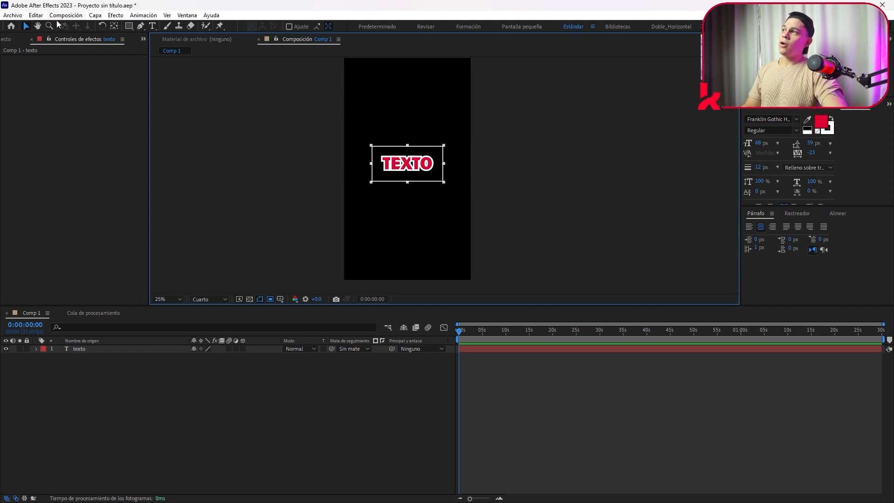
left_click(78, 18)
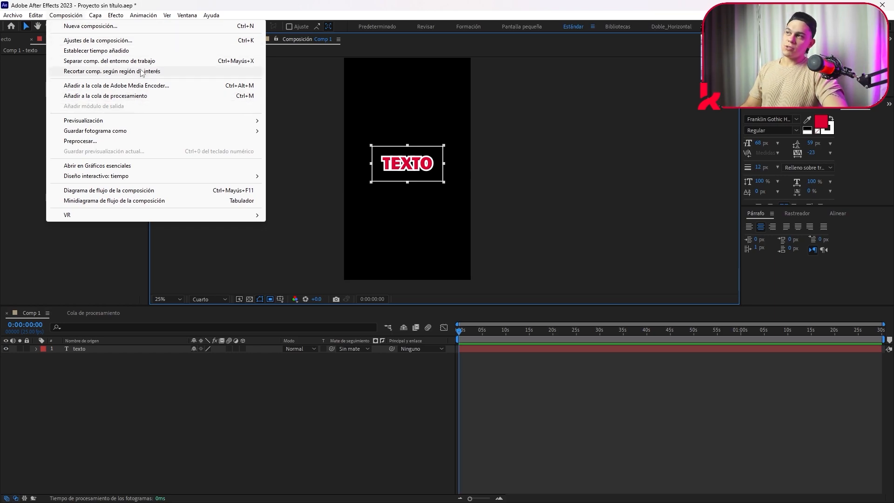
left_click(132, 73)
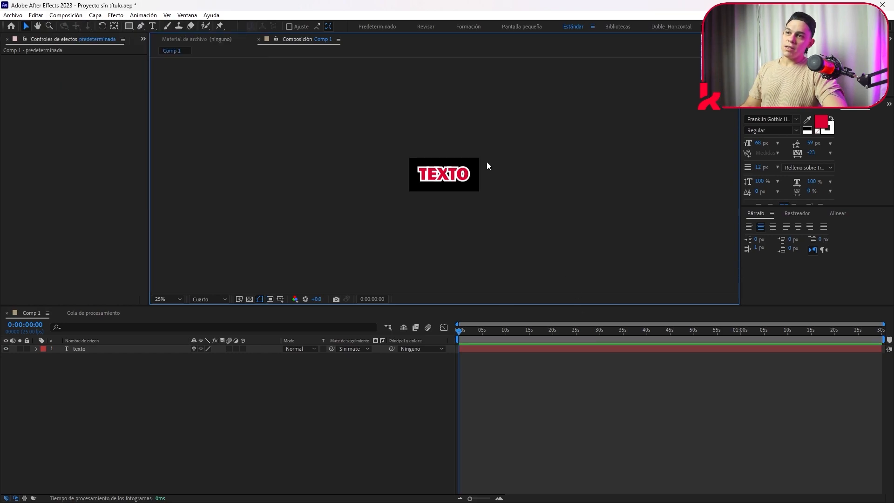
Step: Inspect the cropped composition and undo the crop to the region of interest
scroll(483, 217, "up", 4)
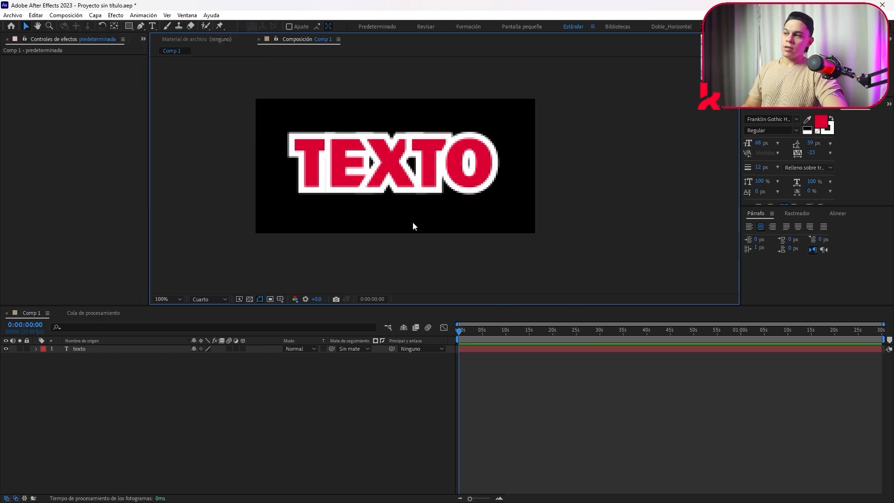
scroll(331, 165, "down", 2)
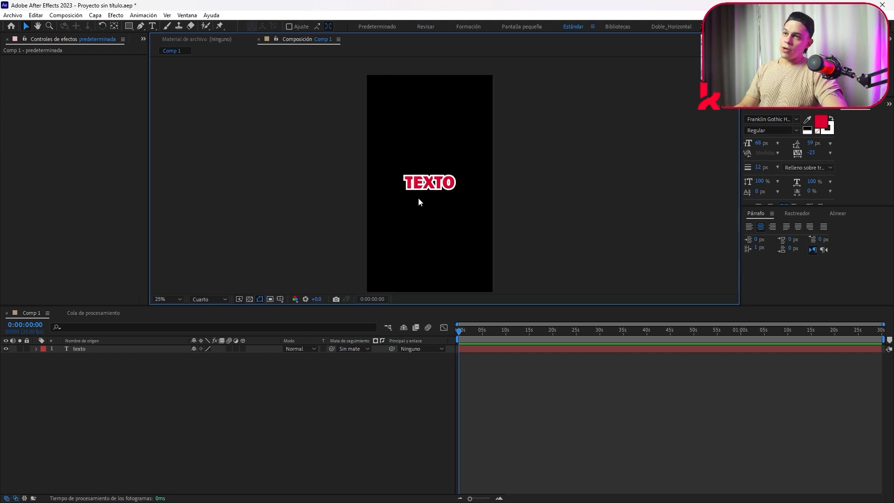
left_click_drag(418, 197, 380, 175)
key("v")
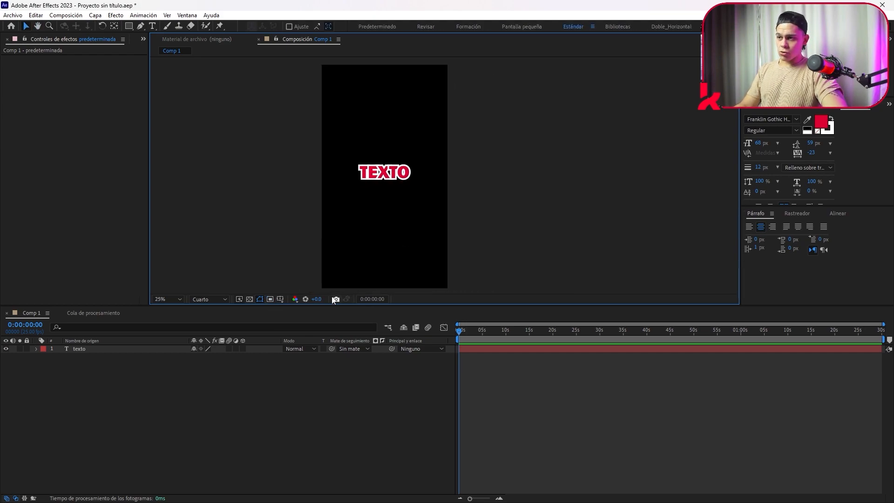
Step: Toggle the title/action safe margins overlay (Márgenes seguros para título/acción) and leave it on in the composition viewer
left_click(280, 300)
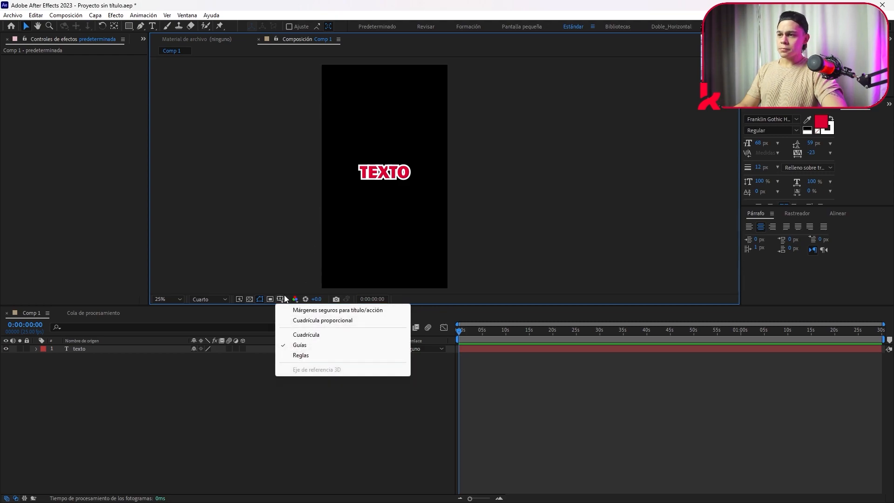
left_click(317, 310)
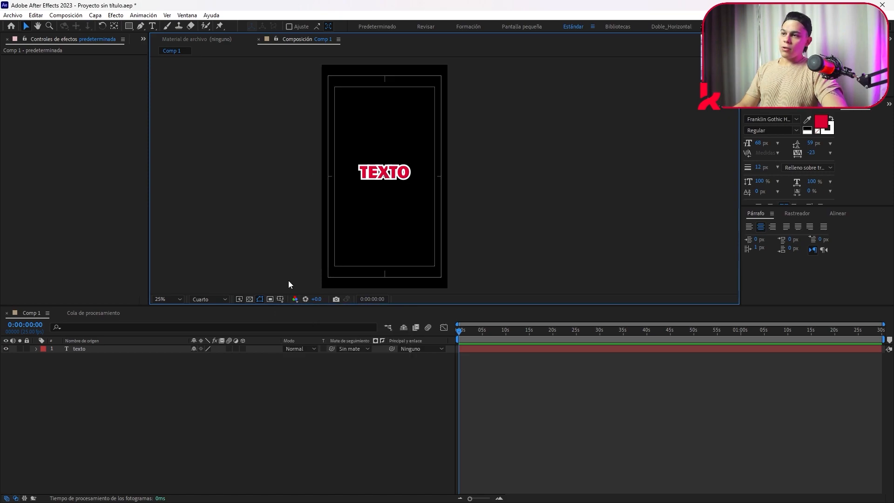
left_click(280, 299)
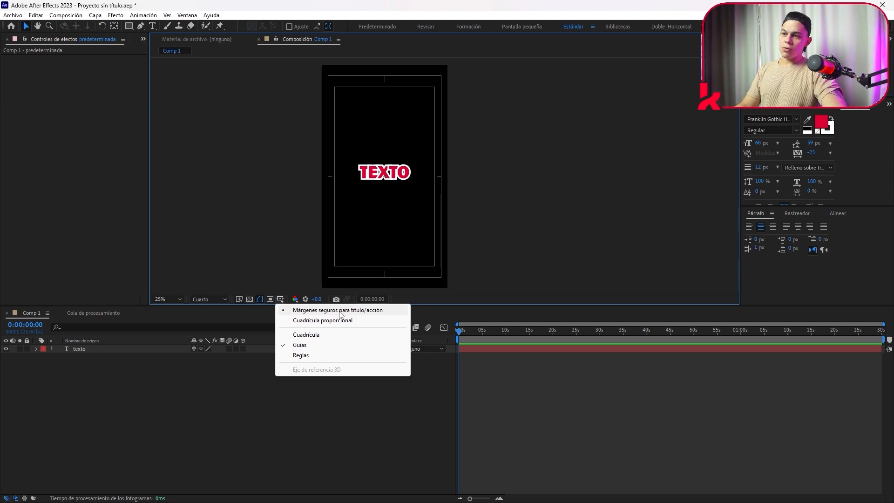
left_click(339, 310)
left_click(280, 300)
left_click(324, 310)
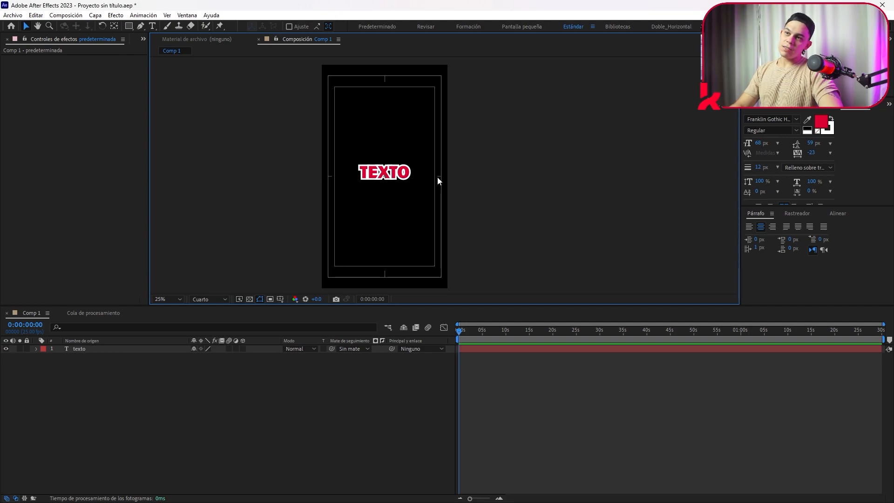
Step: Move the text layer slightly down to line it up with the centre marks of the safe margins, and deselect it
scroll(438, 177, "up", 6)
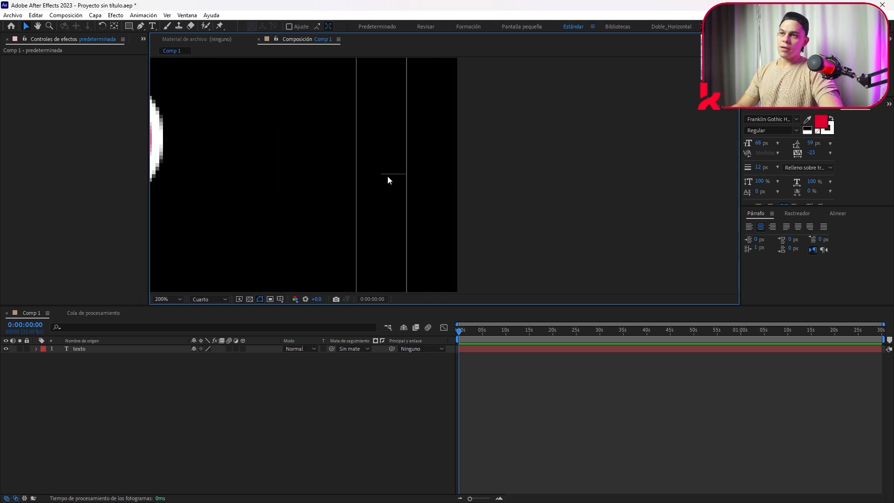
scroll(390, 180, "down", 4)
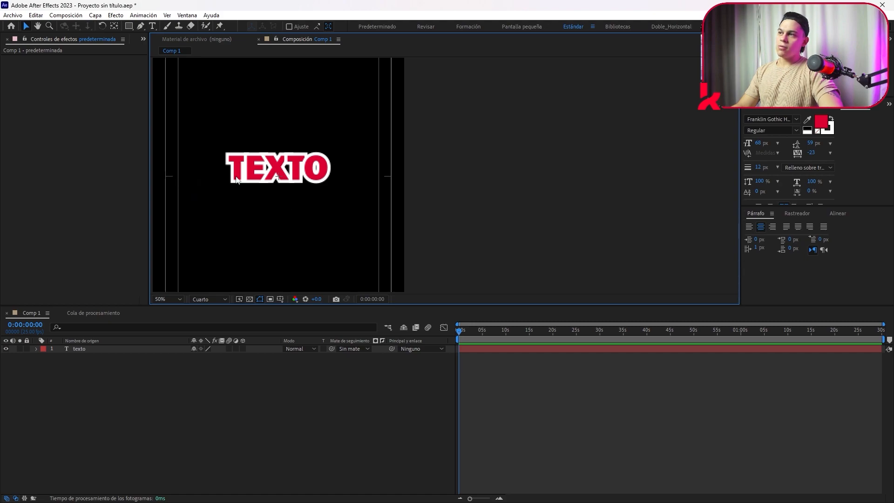
left_click_drag(308, 112, 361, 126)
key("v")
left_click(377, 176)
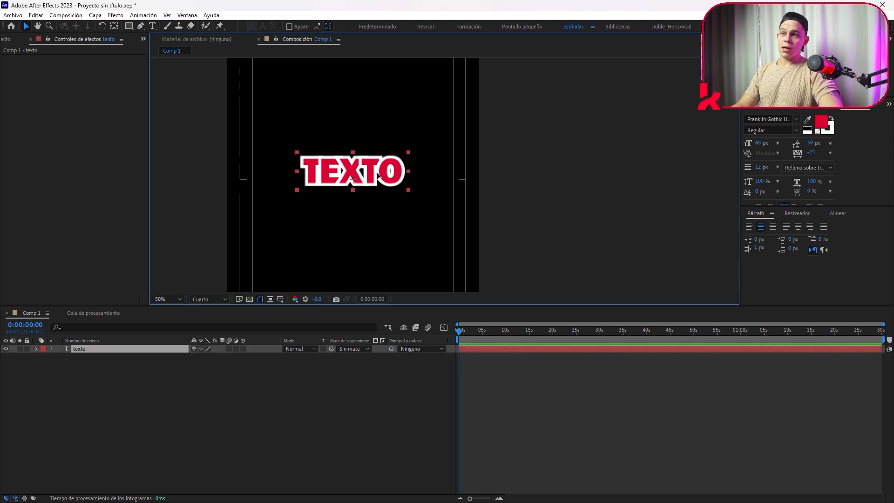
left_click_drag(377, 176, 380, 182)
scroll(356, 175, "up", 2)
scroll(345, 192, "up", 1)
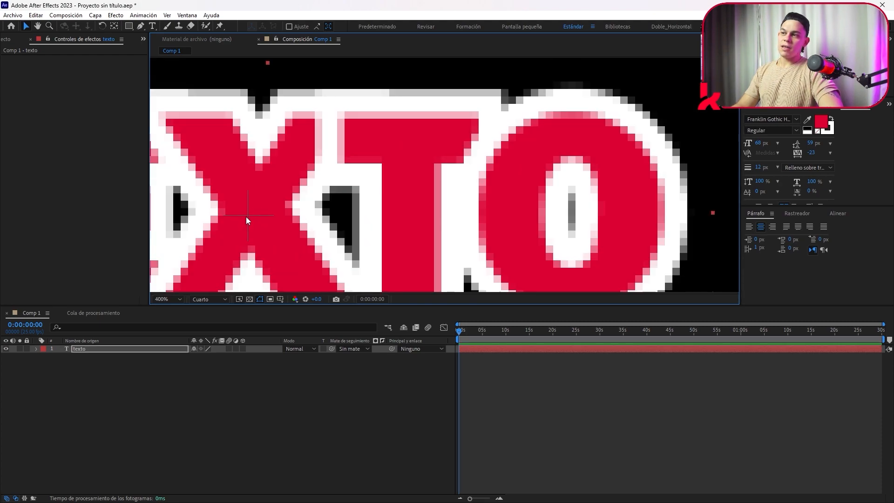
scroll(276, 203, "down", 4)
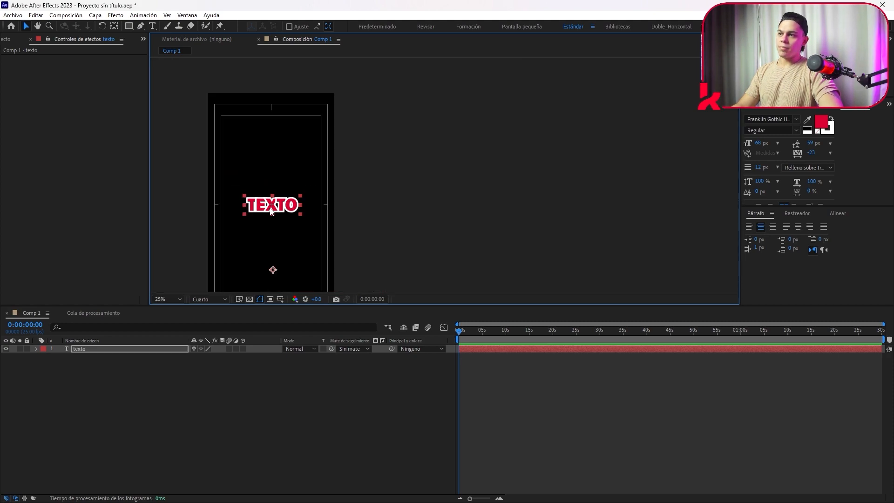
left_click_drag(270, 205, 299, 199)
left_click(219, 388)
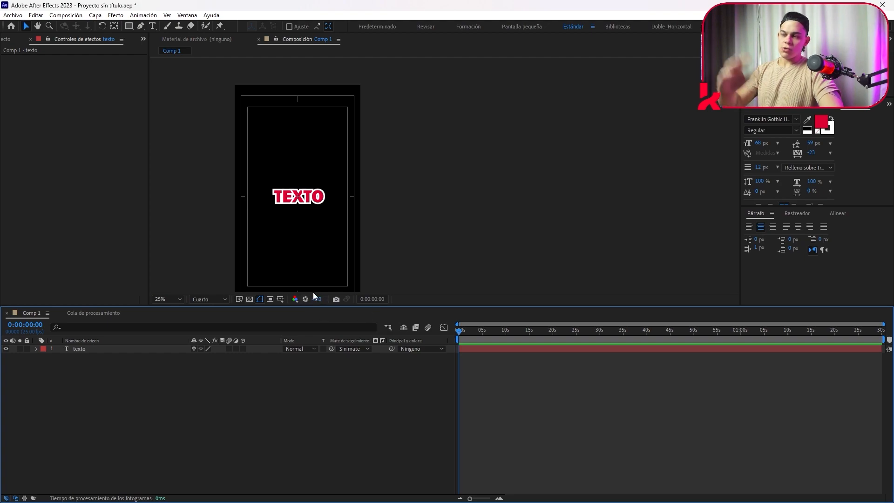
left_click_drag(301, 204, 328, 188)
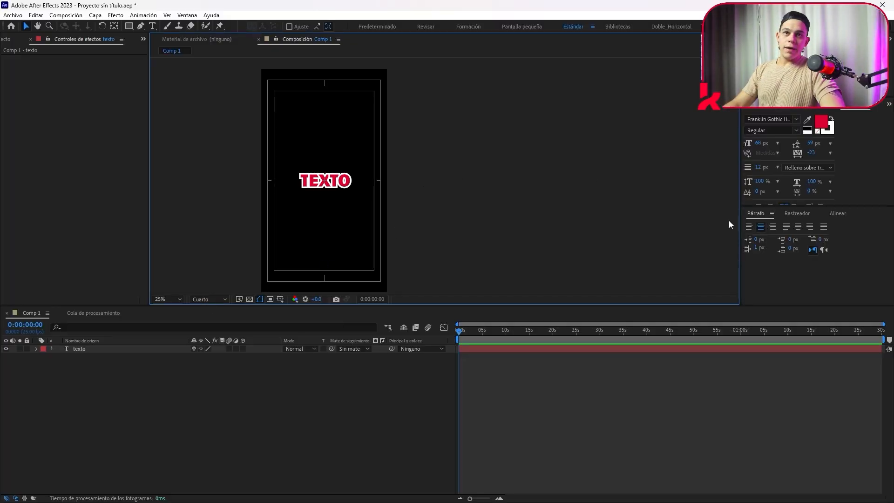
Step: Widen the side panel column beside the composition viewer and adjust the panel heights to reveal all the Carácter options
left_click_drag(741, 177, 666, 169)
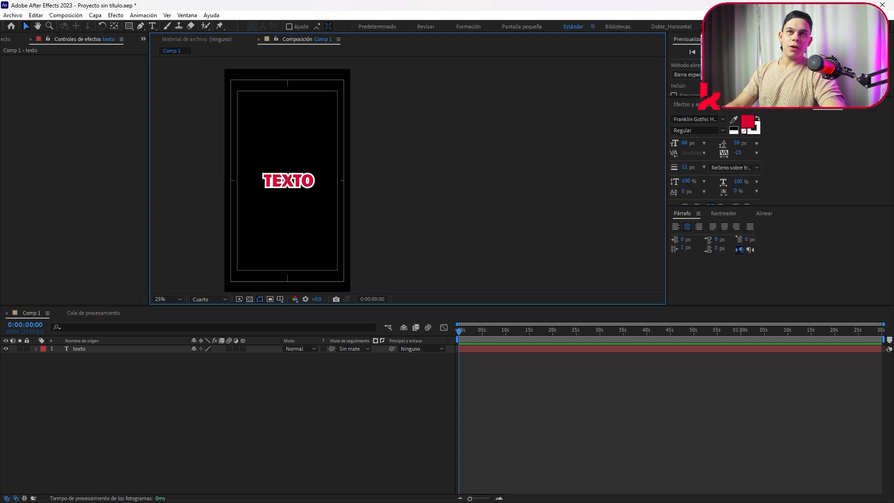
left_click_drag(794, 98, 794, 131)
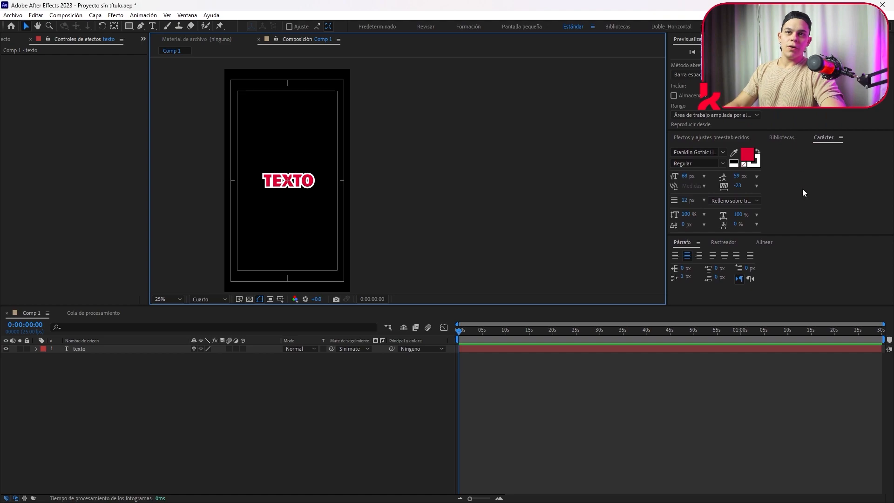
left_click_drag(807, 234, 806, 246)
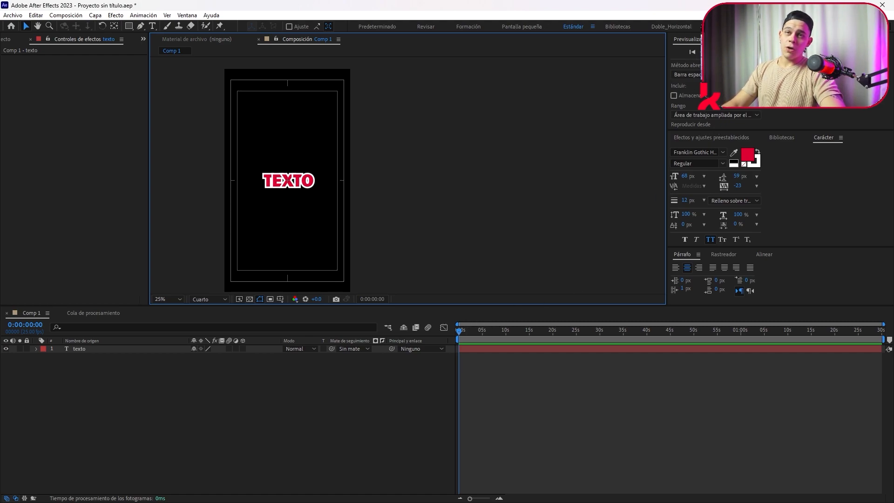
Step: Preview the composition briefly, stop playback, and move the playhead to the first frame and to the last frame
key("space")
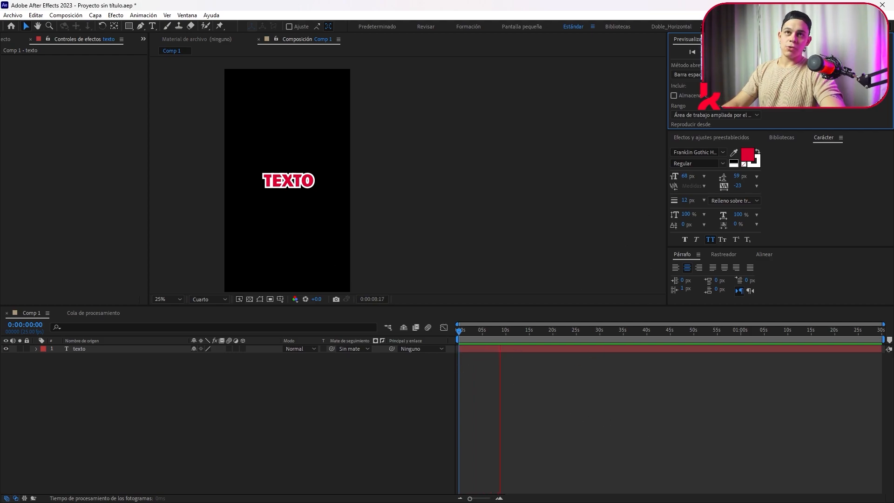
key("space")
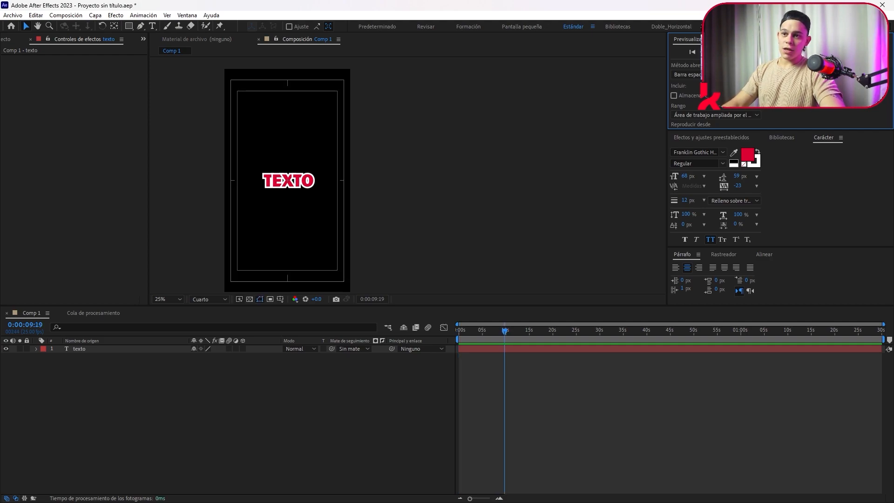
left_click(692, 53)
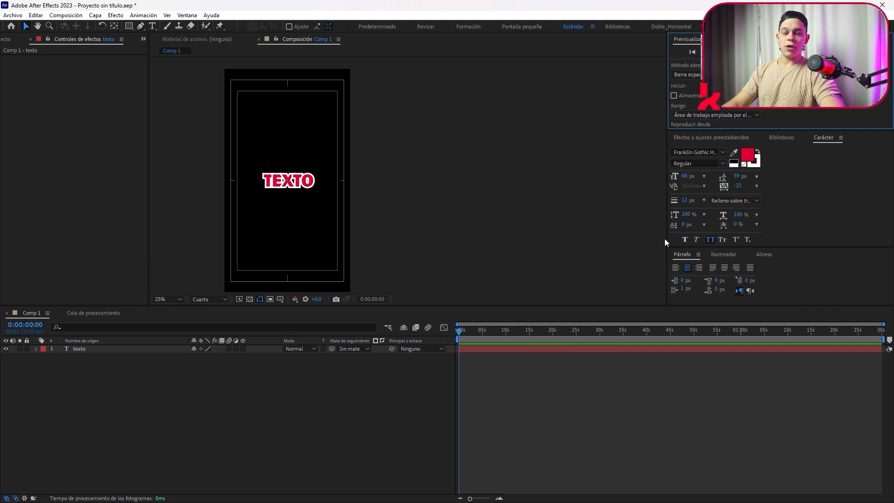
key("End")
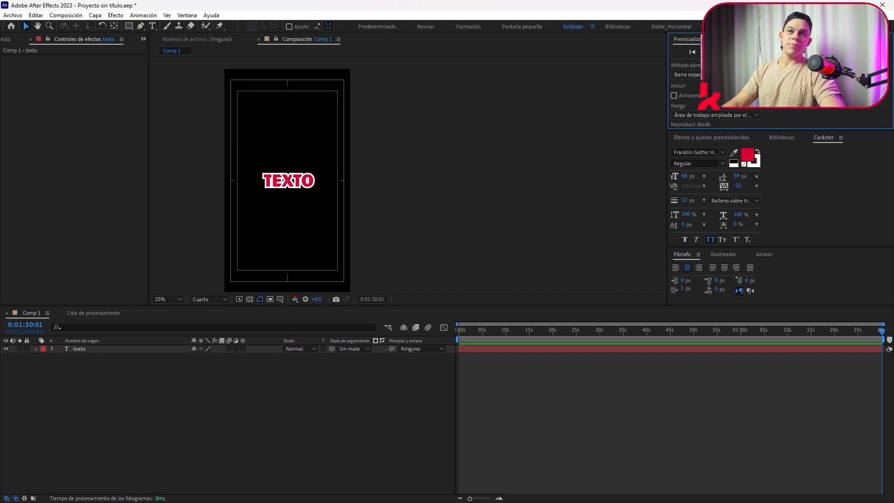
Step: Review the available preview shortcuts, keeping the spacebar option (Barra espaciadora), and play the composition from the start in between
left_click(687, 75)
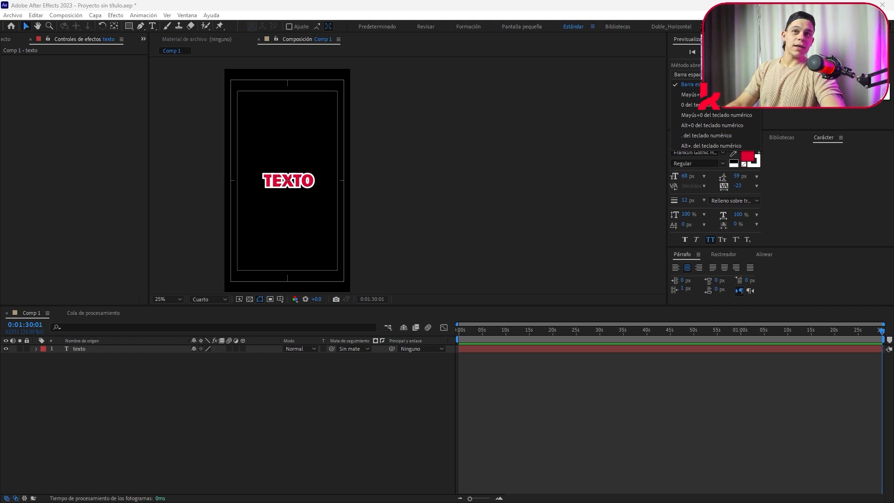
key("Escape")
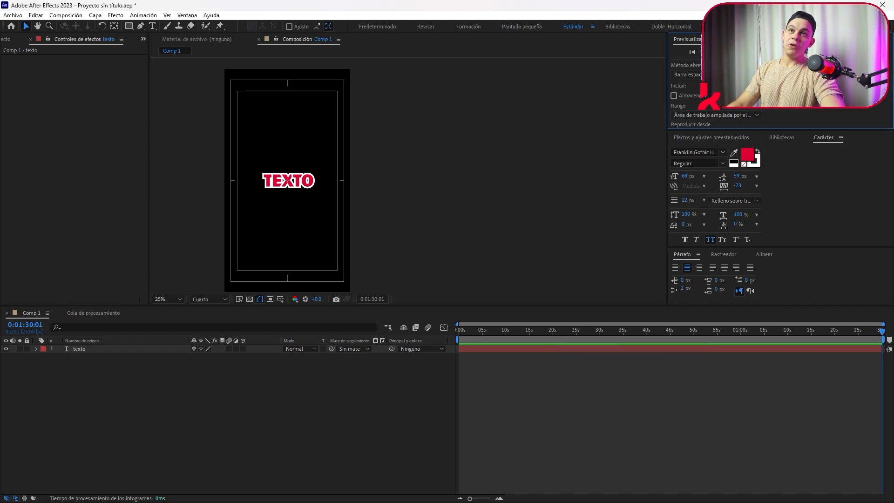
left_click(546, 330)
left_click_drag(544, 333, 453, 348)
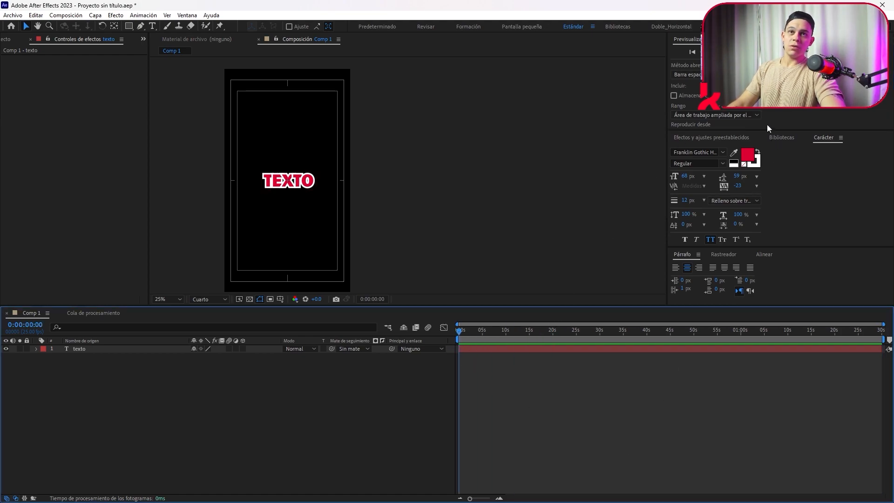
key("space")
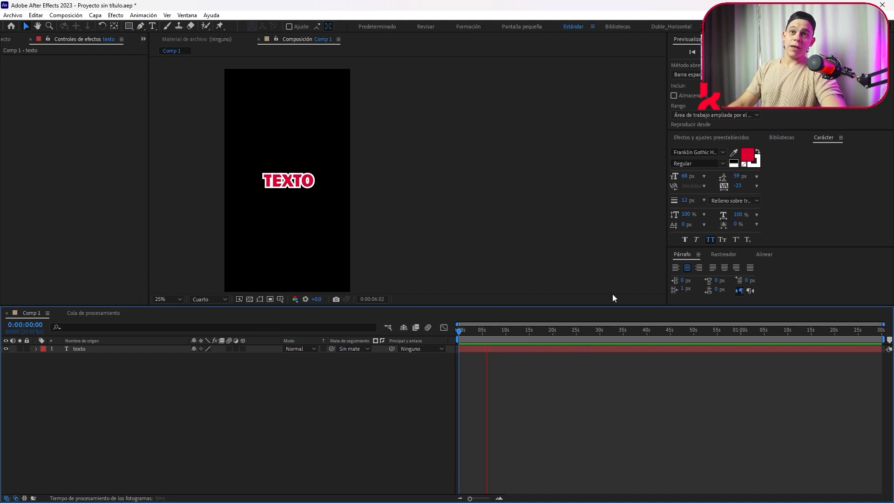
left_click(694, 74)
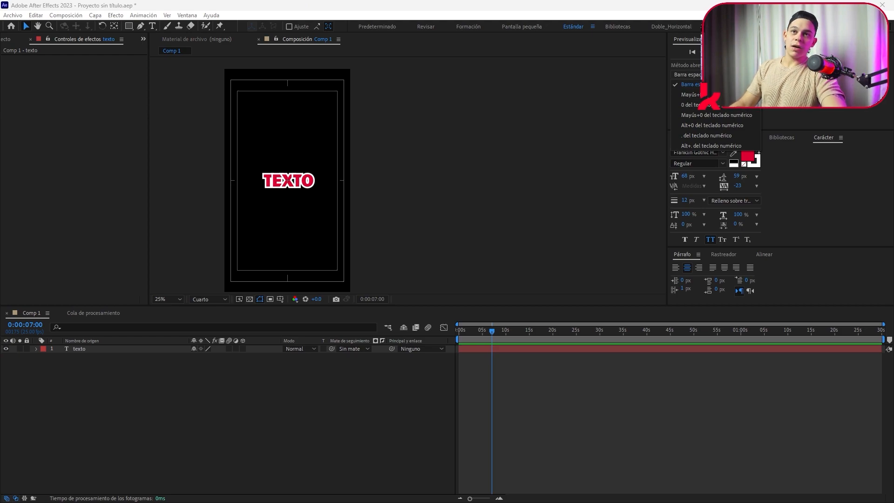
key("Escape")
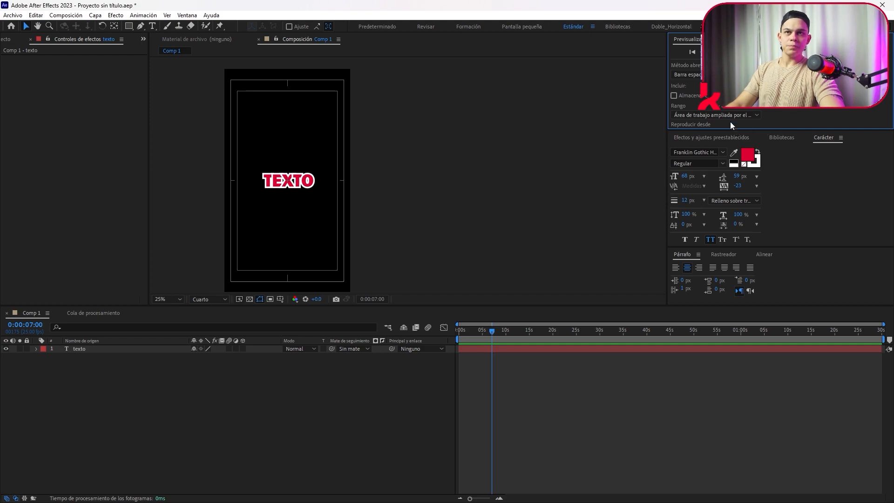
Step: Toggle the cache-before-playback option on and off, and briefly preview the composition from the start with it off
left_click(674, 96)
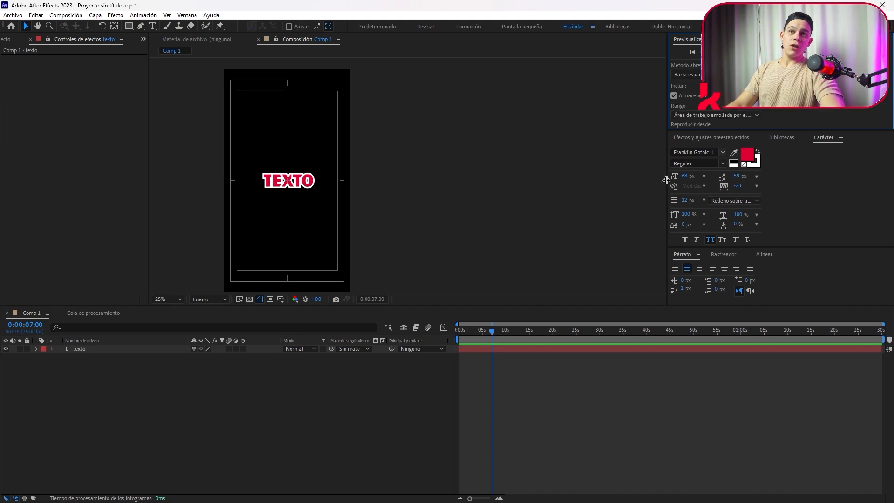
left_click_drag(466, 332, 453, 333)
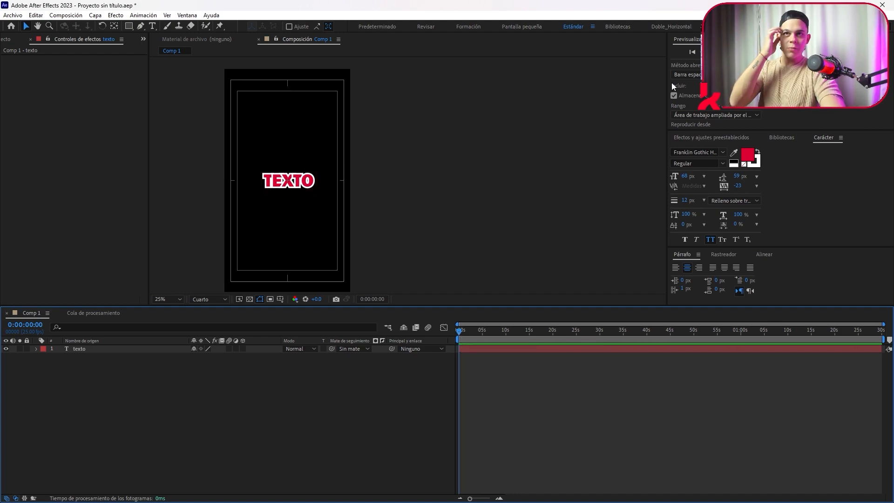
left_click(678, 95)
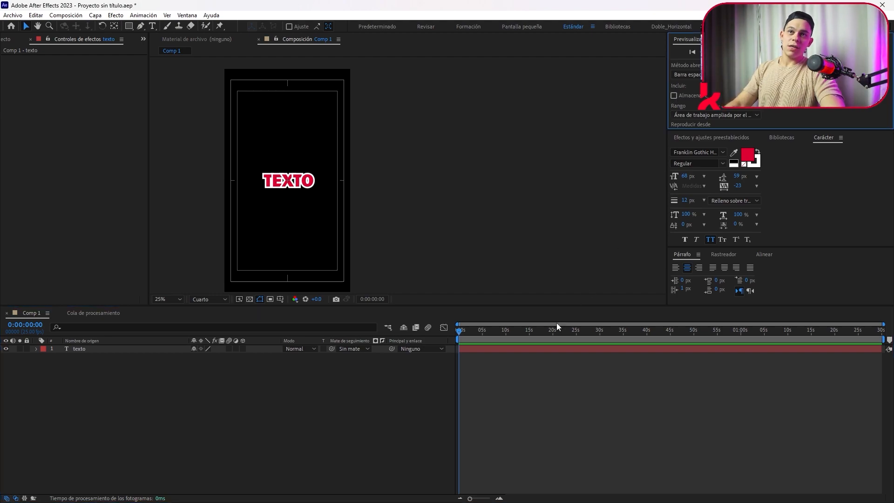
left_click(459, 333)
key("space")
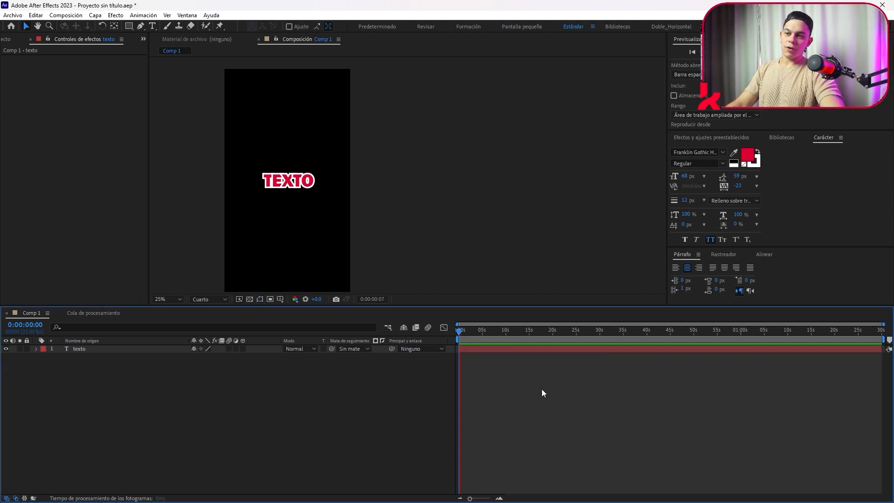
key("space")
Step: Turn on the cache-before-playback option, preview the composition from the start, and return the playhead to 0:00:00:00
left_click(673, 95)
left_click(458, 330)
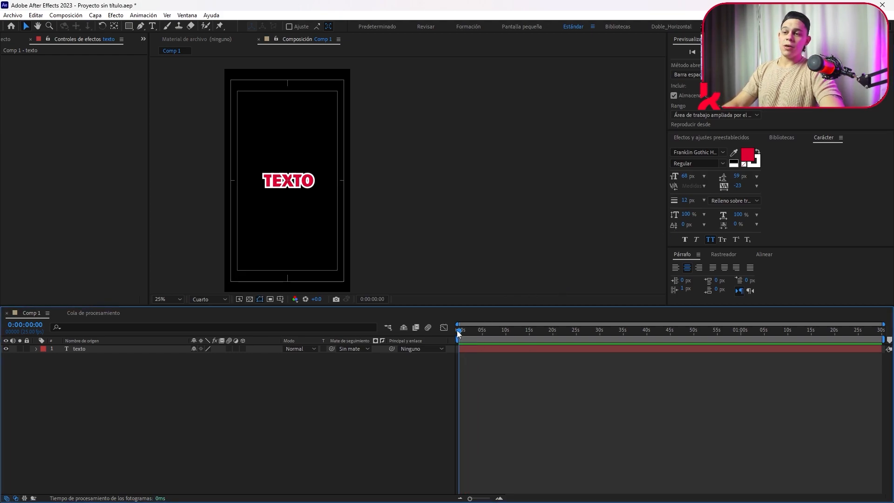
key("space")
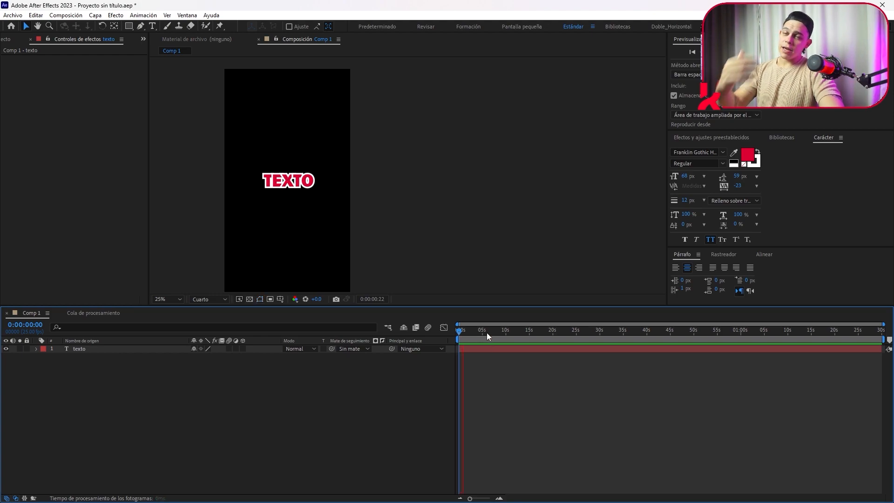
key("space")
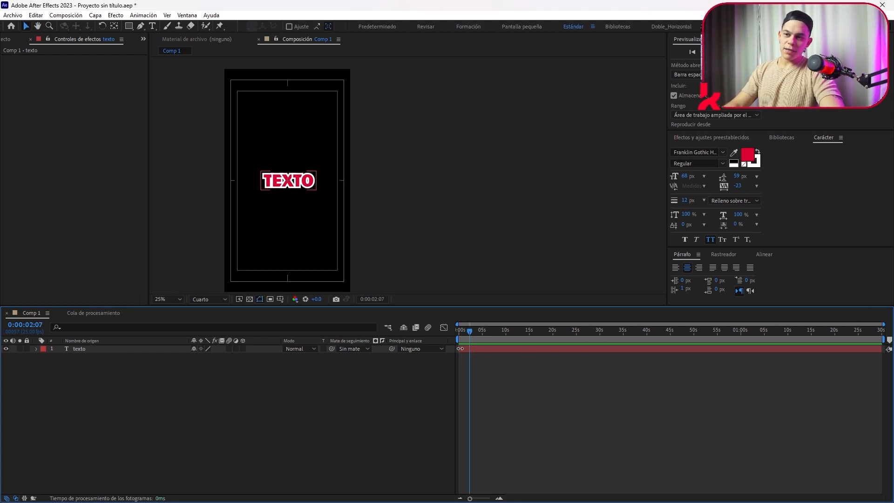
left_click_drag(469, 334, 451, 332)
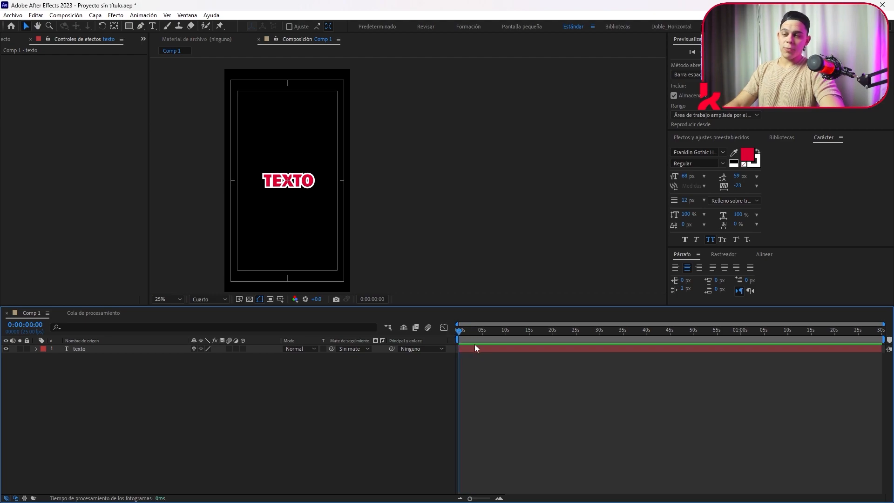
left_click(227, 404)
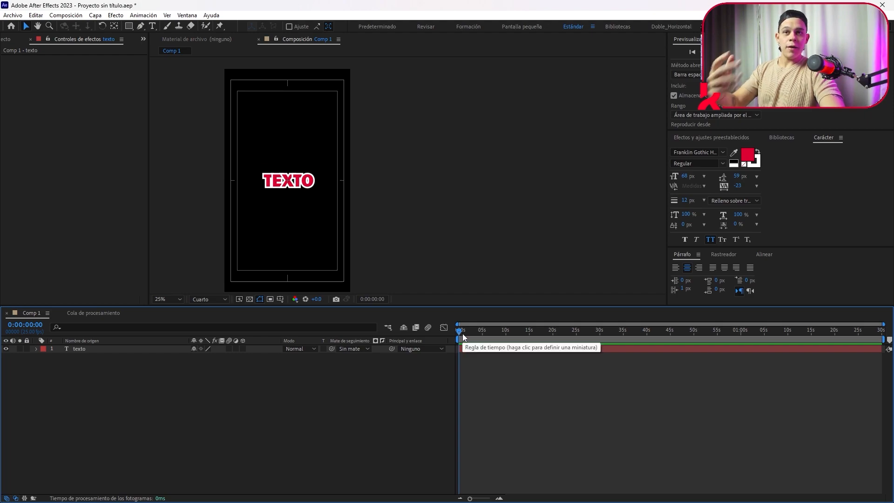
left_click(486, 350)
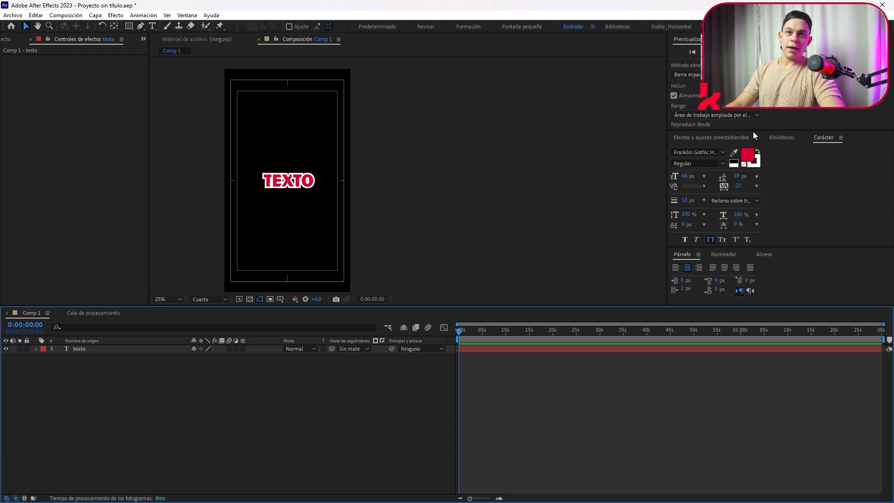
Step: Show the colour information and the audio level meters, and shrink their panel area to give the group below more height
mouse_move(735, 131)
left_mouse_down()
mouse_move(735, 112)
mouse_move(734, 128)
left_mouse_up()
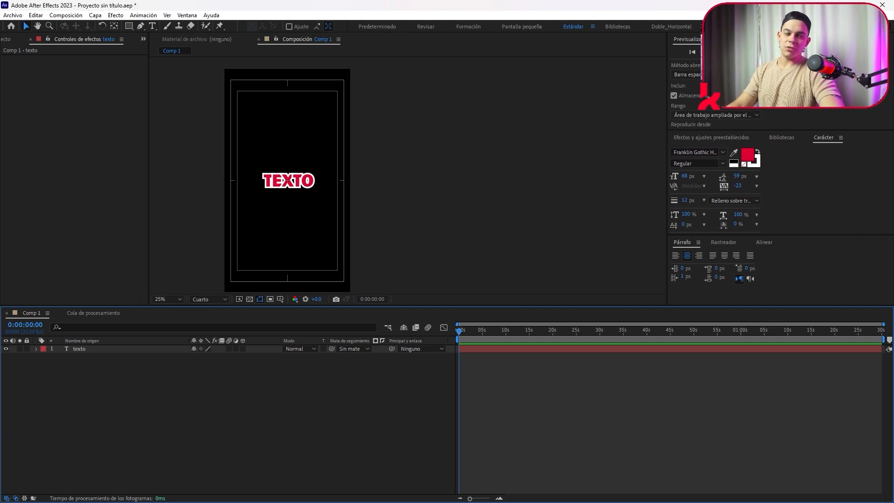
key("ctrl+2")
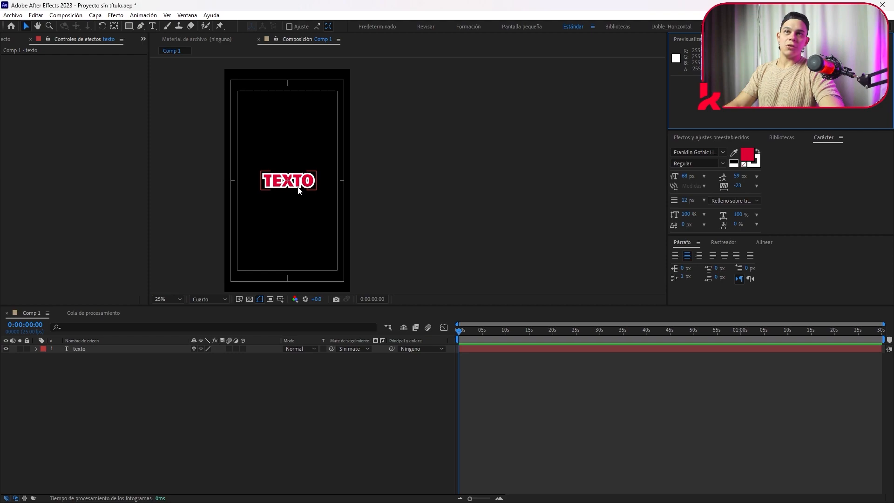
key("ctrl+4")
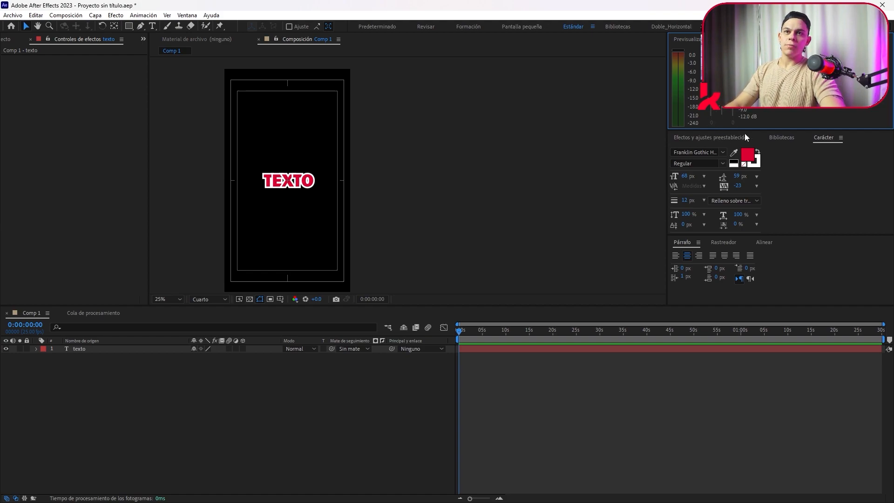
left_click_drag(728, 133, 727, 81)
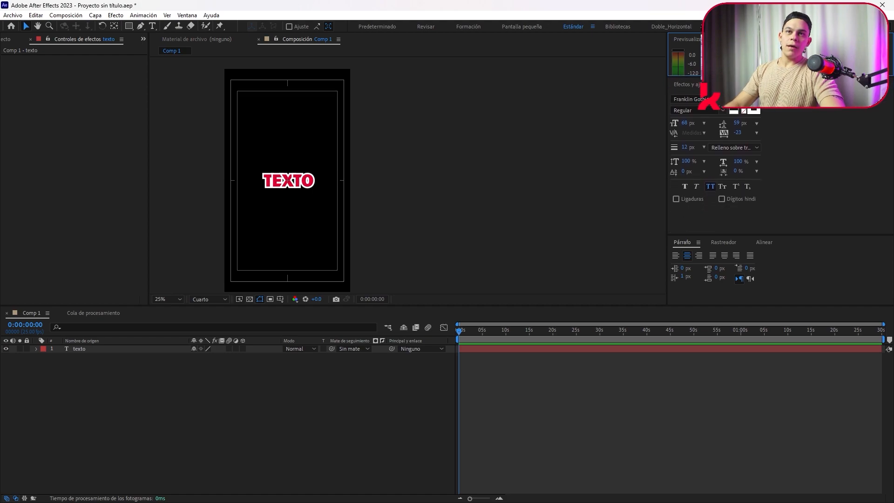
Step: Clear the "relleno" search in Efectos y ajustes preestablecidos, browse the effect categories, and view Bibliotecas
left_click(717, 85)
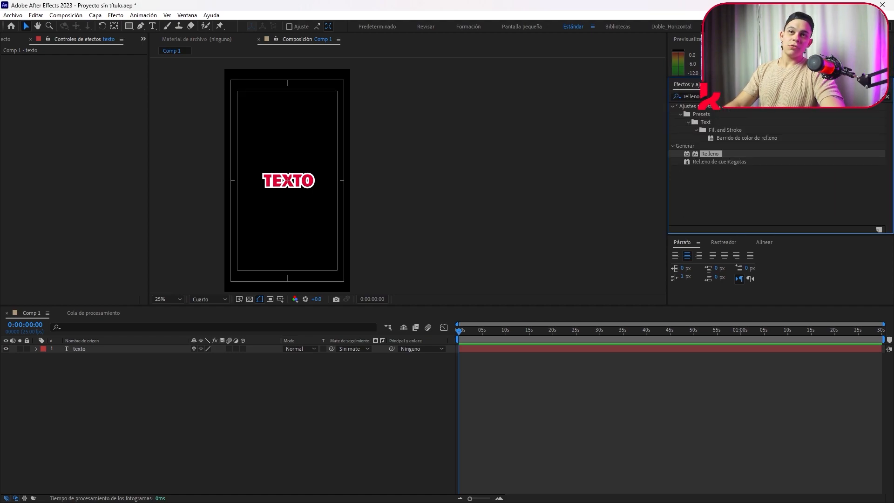
left_click(887, 97)
scroll(727, 150, "down", 3)
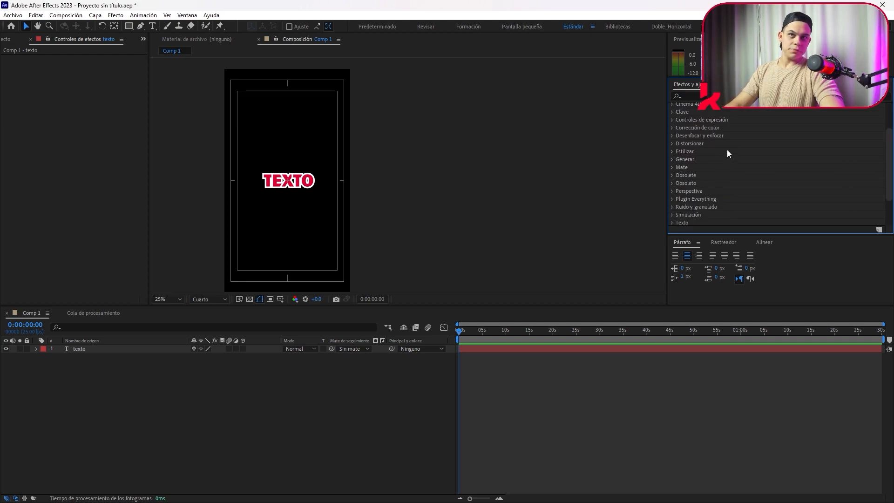
scroll(729, 150, "up", 3)
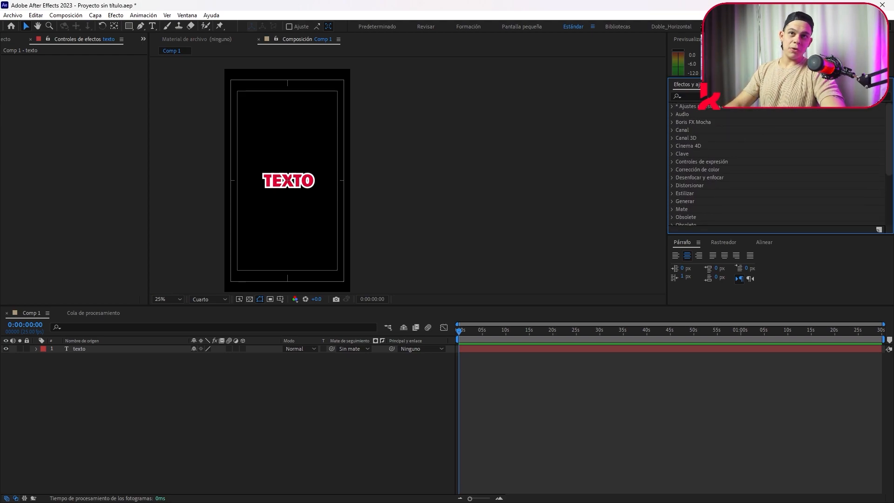
left_click(787, 84)
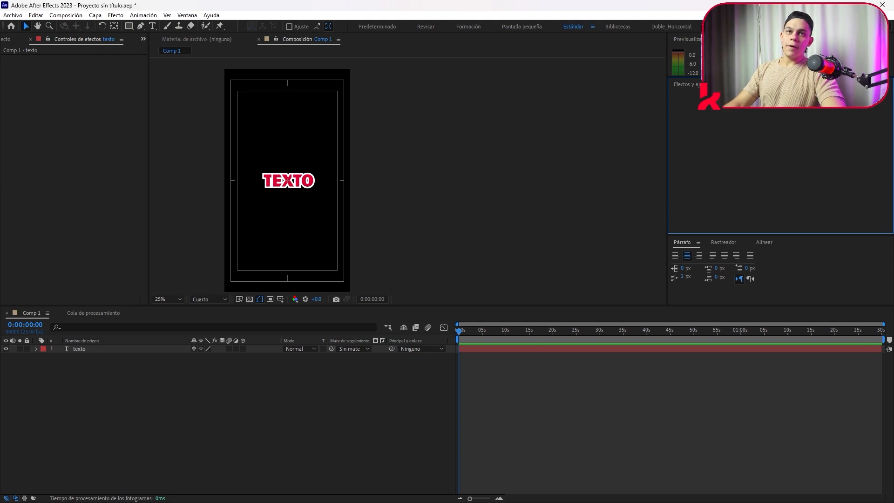
Step: Set the TEXTO layer's font size to 91 px, tracking to 30 and stroke width to 18 px, and deselect it
key("ctrl+6")
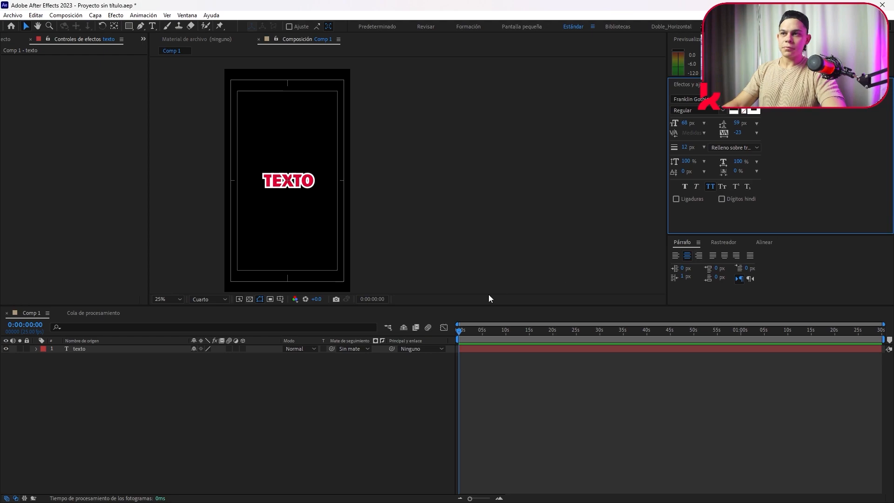
double_click(302, 183)
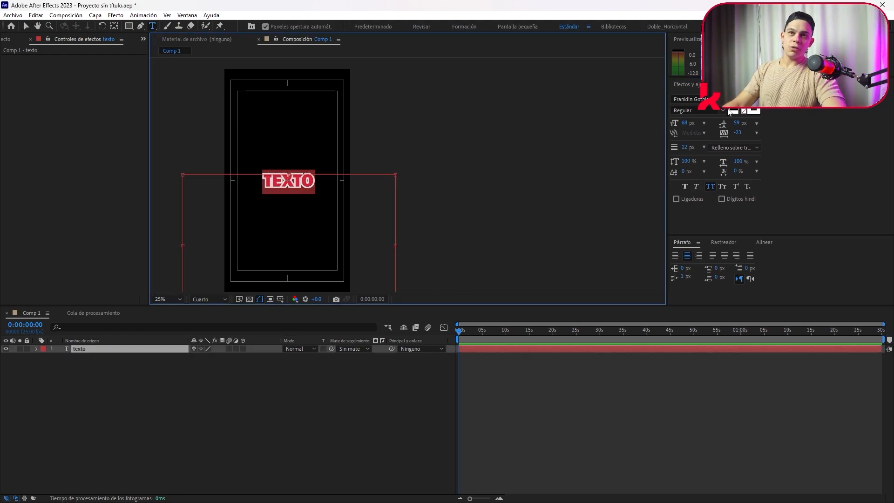
left_click_drag(684, 123, 786, 148)
mouse_move(683, 150)
left_mouse_down()
mouse_move(715, 154)
mouse_move(705, 154)
left_mouse_up()
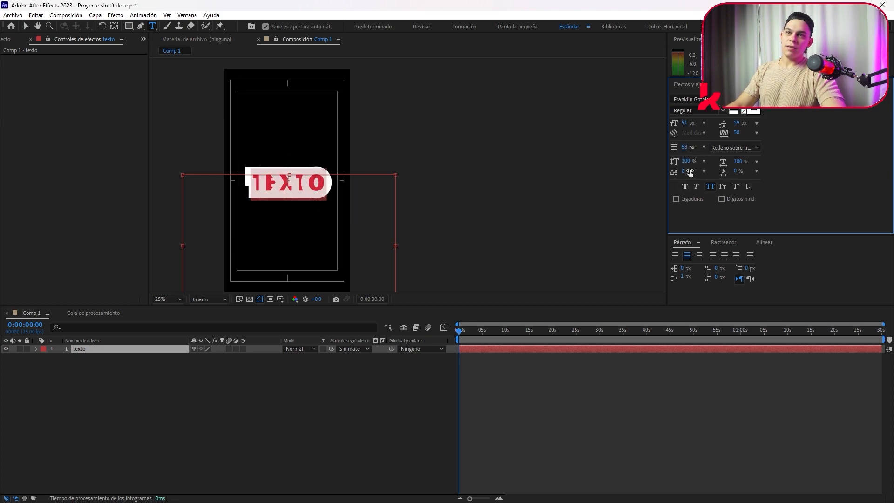
left_click_drag(685, 148, 669, 148)
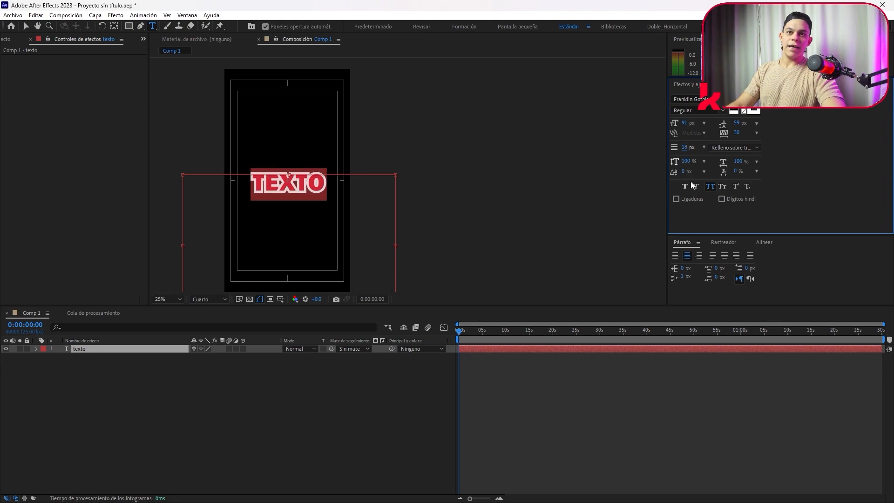
left_click(322, 401)
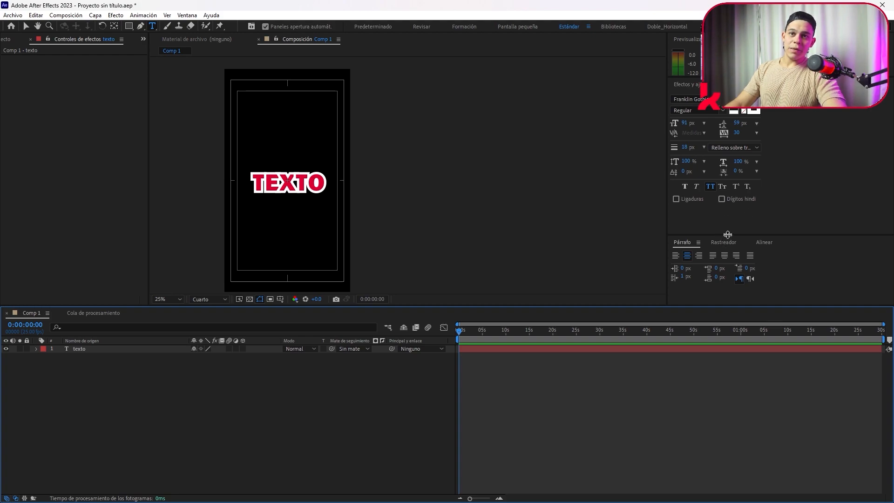
Step: Enlarge the Párrafo area upward, try left alignment, and set the alignment back to centred
left_click_drag(728, 234, 726, 155)
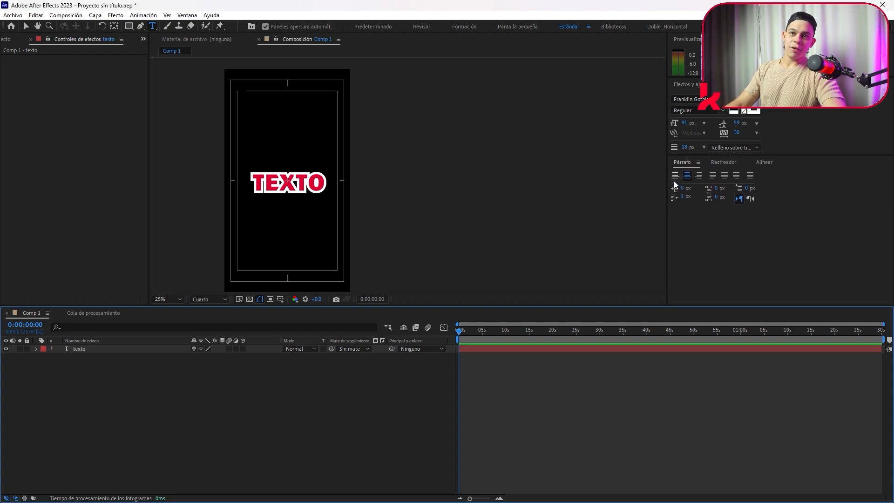
left_click(674, 176)
left_click(687, 174)
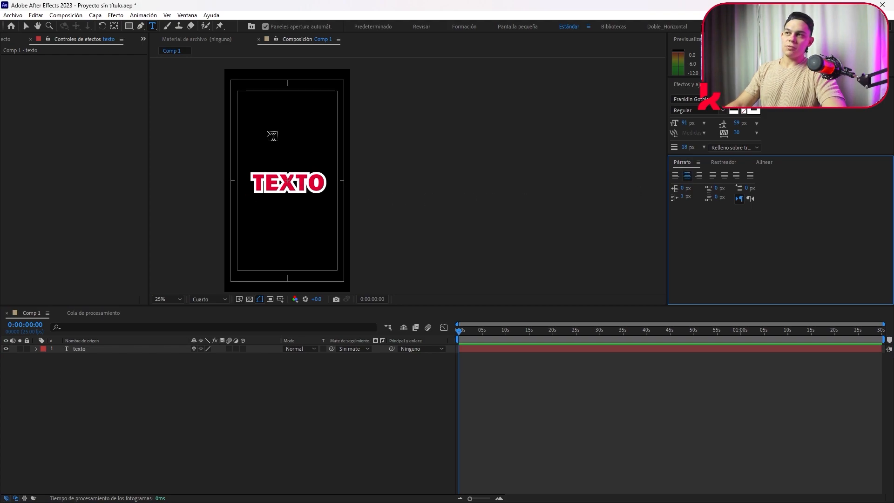
Step: Add a paragraph text box above TEXTO reading "asdasdas asdadads", try left and centred alignment on it, and set it to right-aligned
left_click_drag(251, 107, 330, 161)
type("asdasdas asdadads")
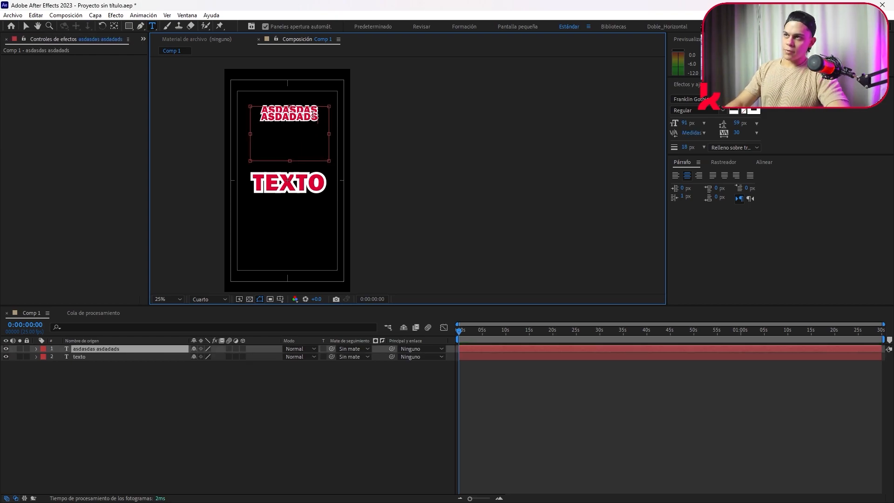
left_click_drag(320, 125, 260, 111)
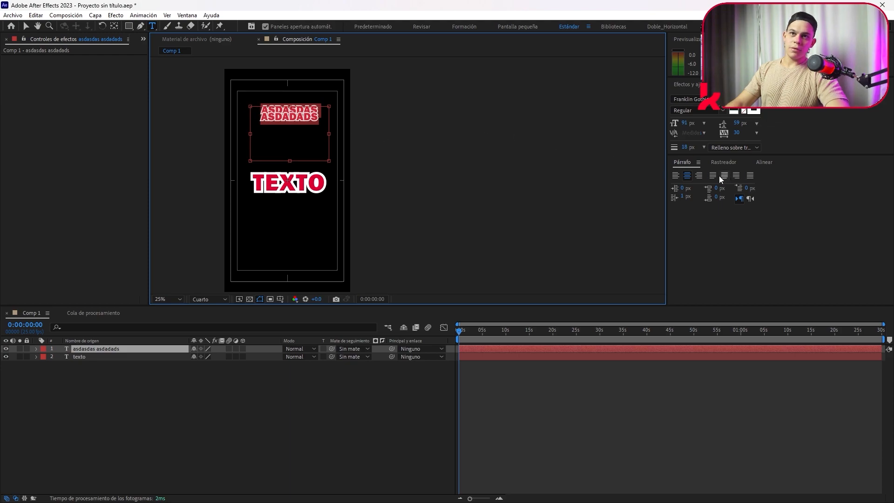
left_click(675, 177)
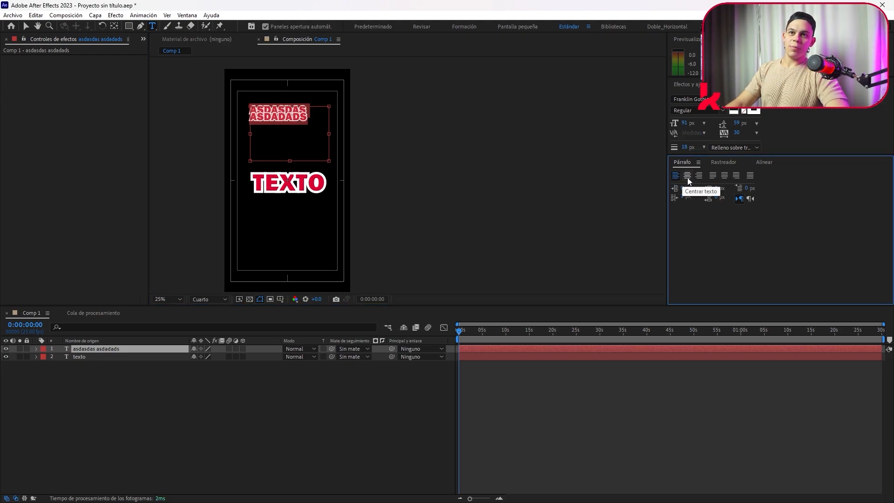
left_click(688, 177)
left_click(701, 178)
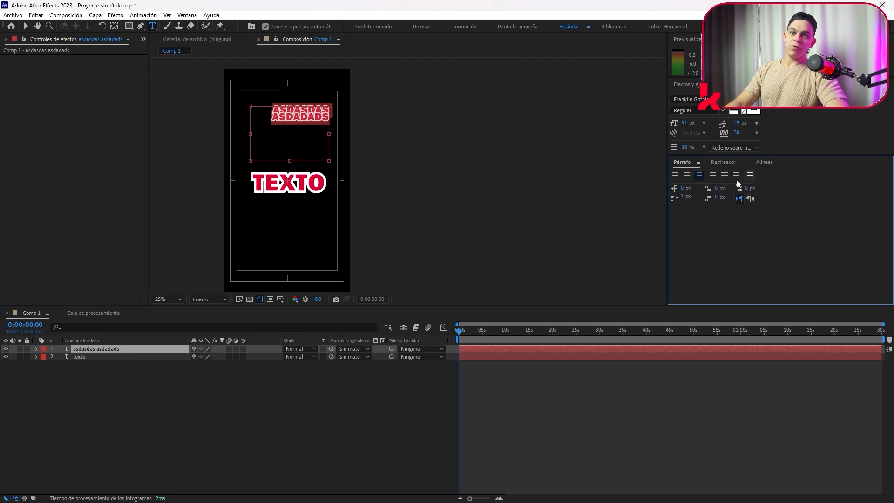
Step: View the Rastreador and Alinear options, and select the asdasdas asdadads layer with the Selection tool
left_click(730, 162)
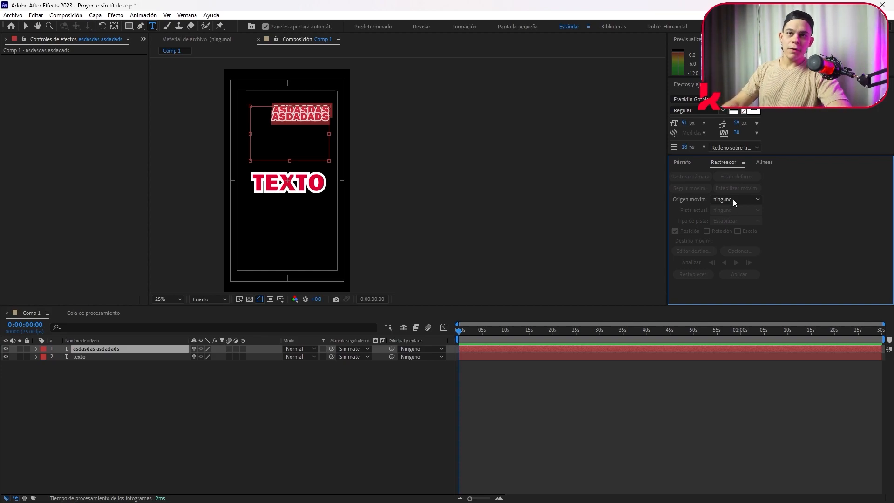
left_click(762, 164)
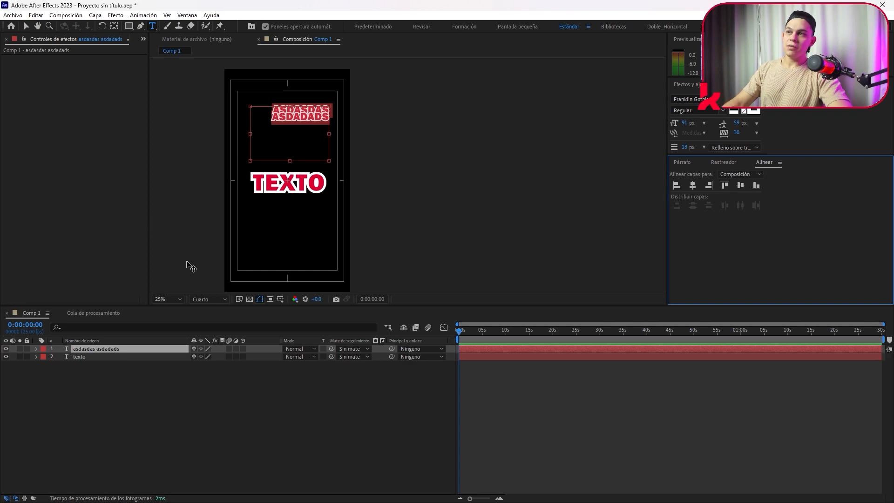
left_click(186, 442)
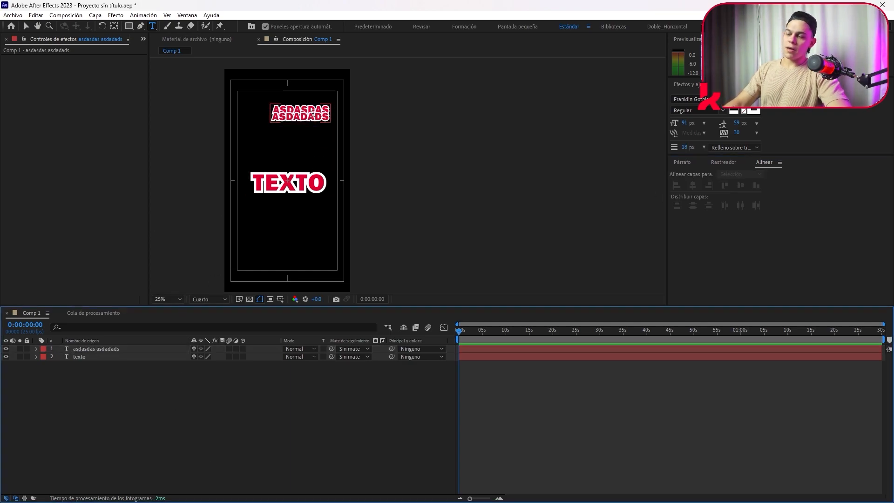
key("v")
left_click(315, 115)
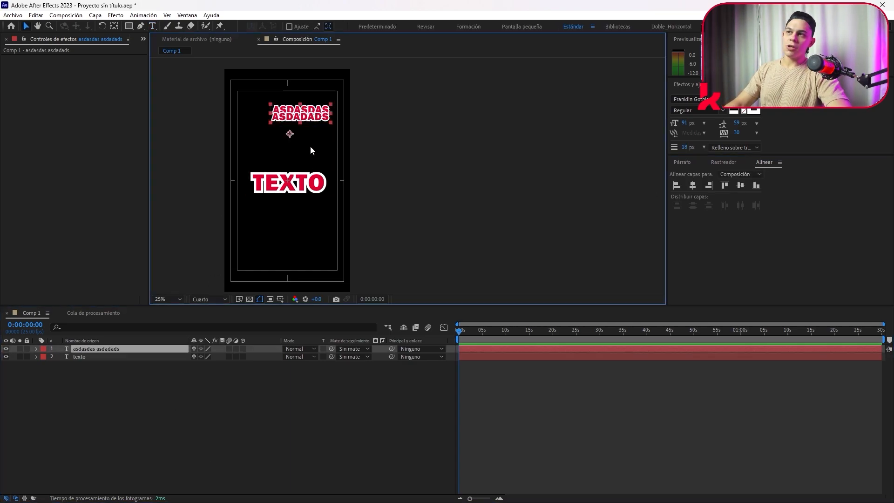
left_click(765, 162)
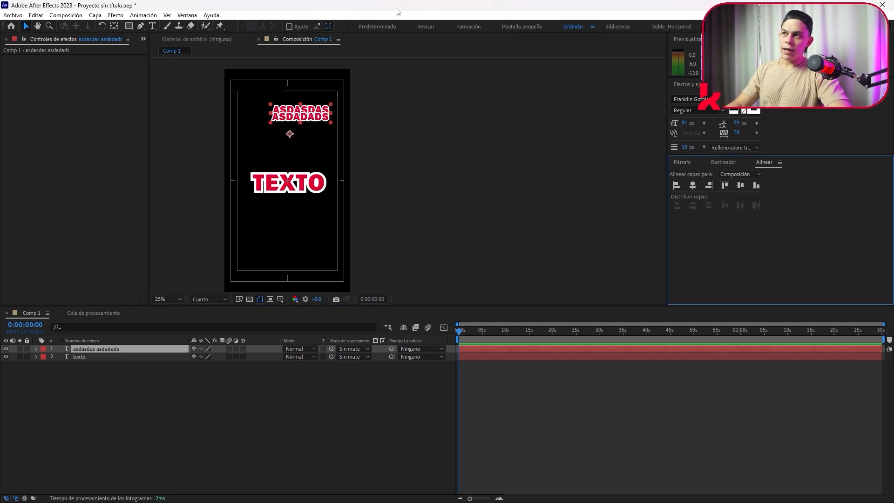
left_click_drag(291, 135, 305, 119)
key("ctrl+z")
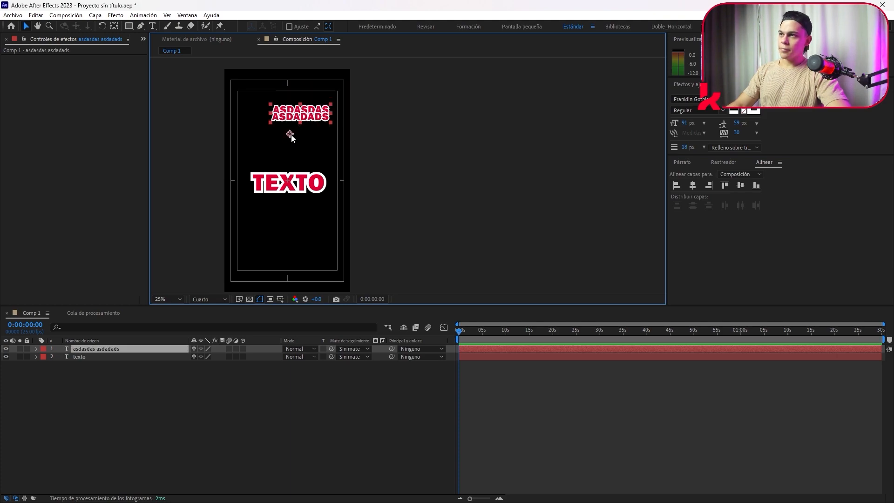
left_click(295, 135)
left_click(309, 119)
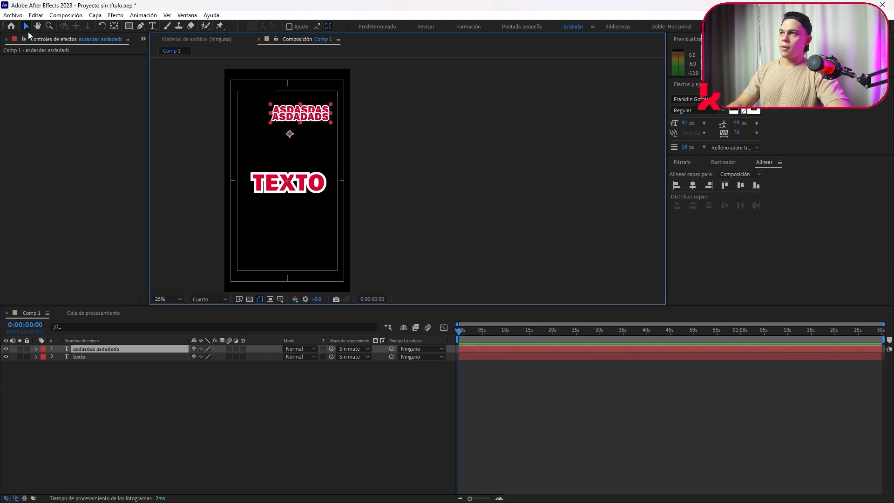
Step: Move the asdasdas asdadads layer's anchor point to the centre of its text with the Pan Behind tool
left_click(113, 26)
left_click_drag(291, 138, 301, 114)
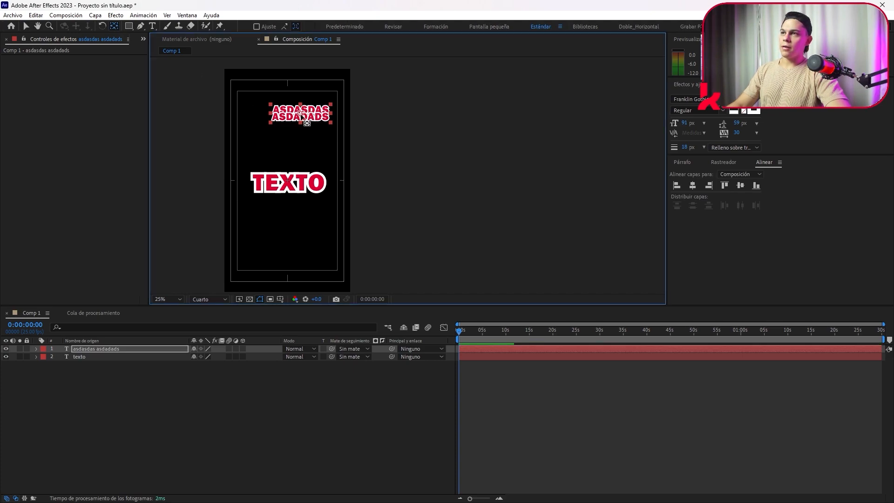
key("v")
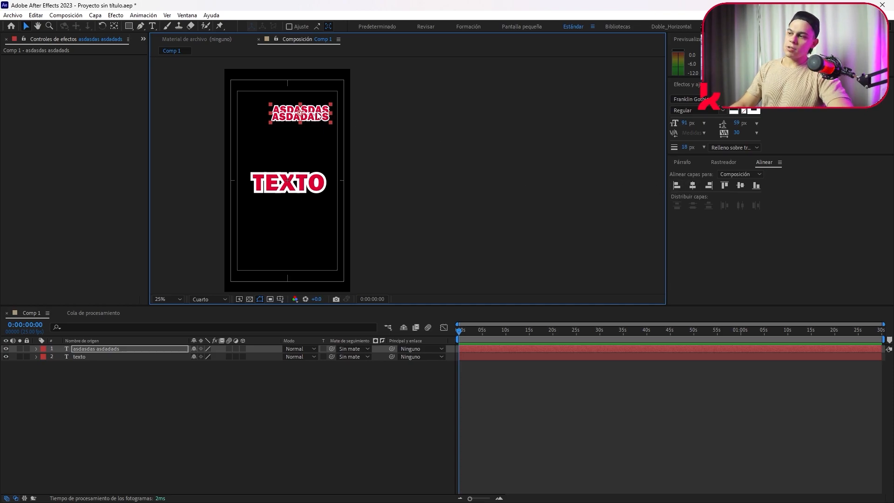
Step: Centre the asdasdas asdadads layer horizontally and vertically in the composition, and hide the texto layer
left_click(692, 187)
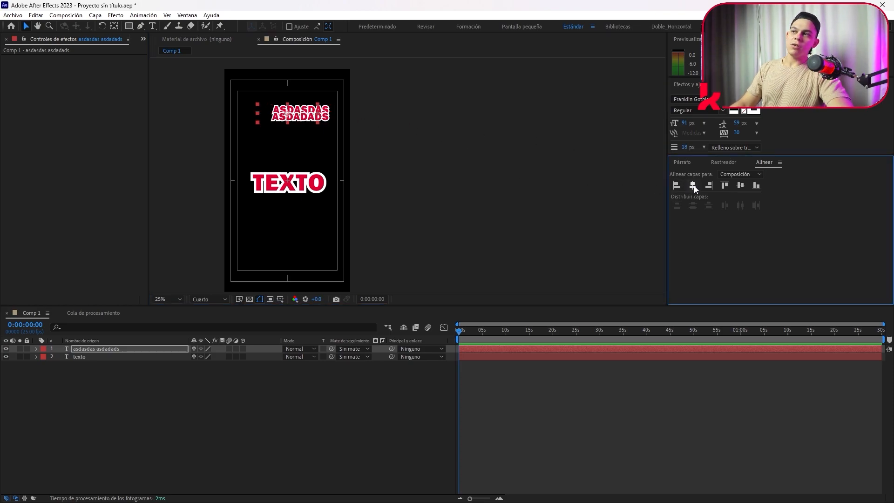
left_click(741, 186)
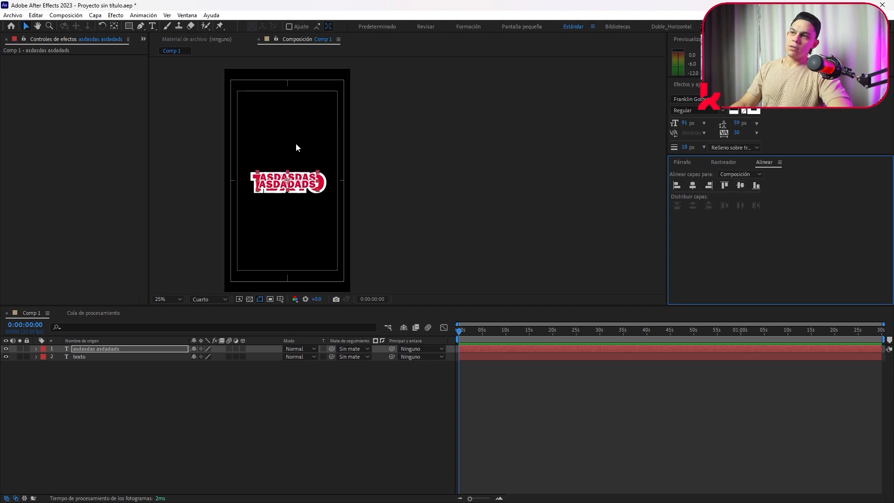
left_click(7, 356)
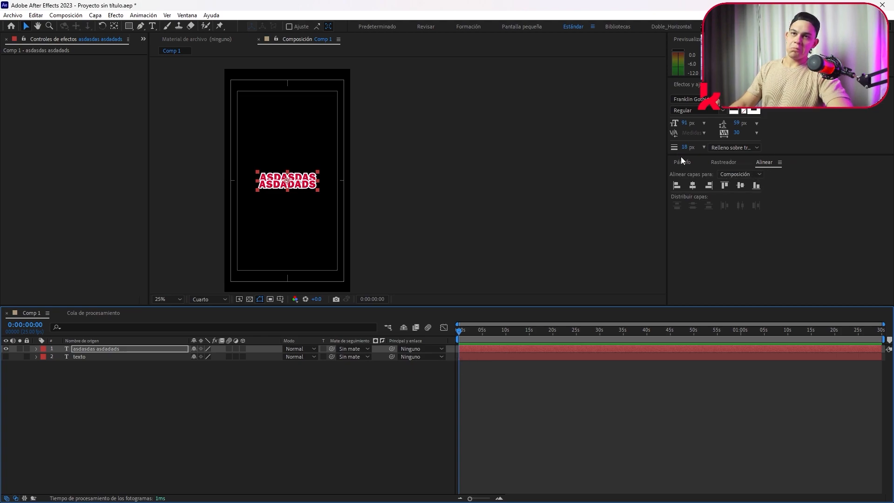
left_click(226, 424)
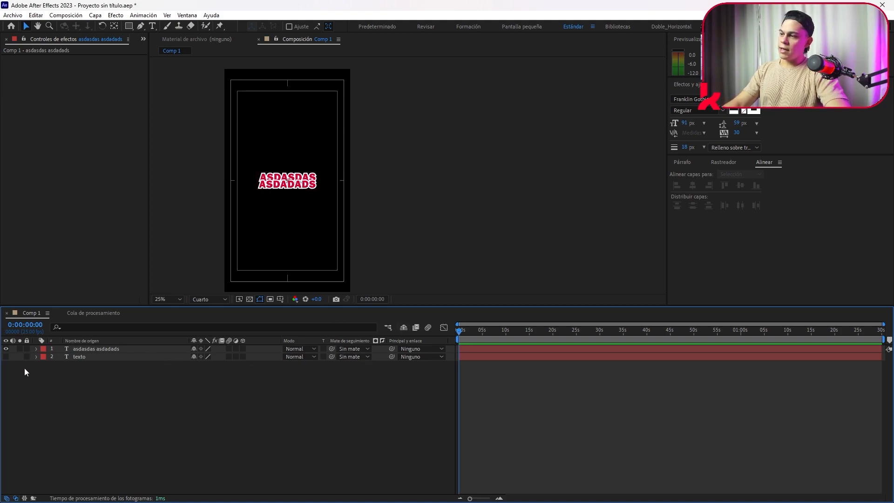
Step: Show the Proyecto contents, and expand the Texto and Transformar property groups of both text layers in the timeline
left_click(102, 357)
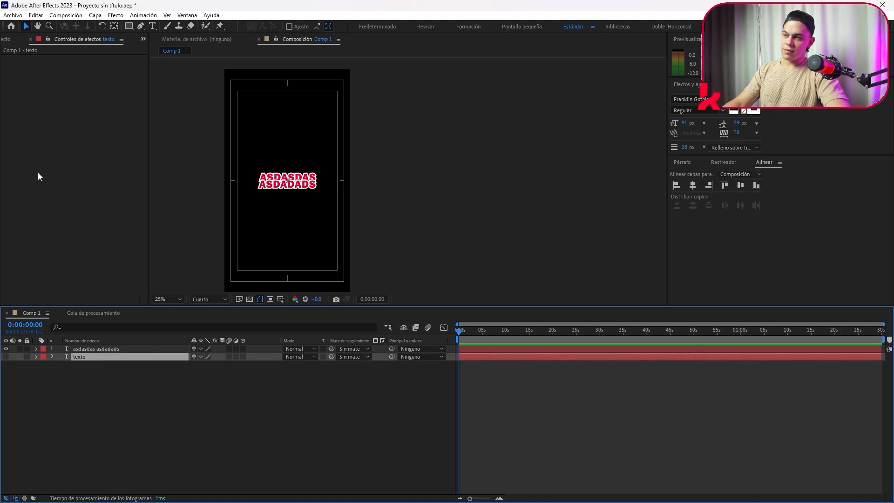
left_click(7, 41)
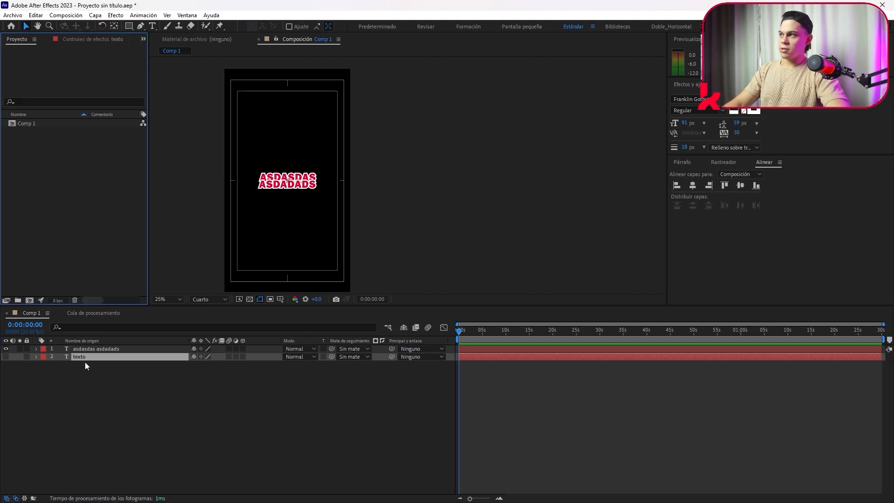
left_click(106, 367)
left_click(115, 351)
left_click(102, 358)
left_click(88, 375)
left_click(57, 356)
left_click(36, 348)
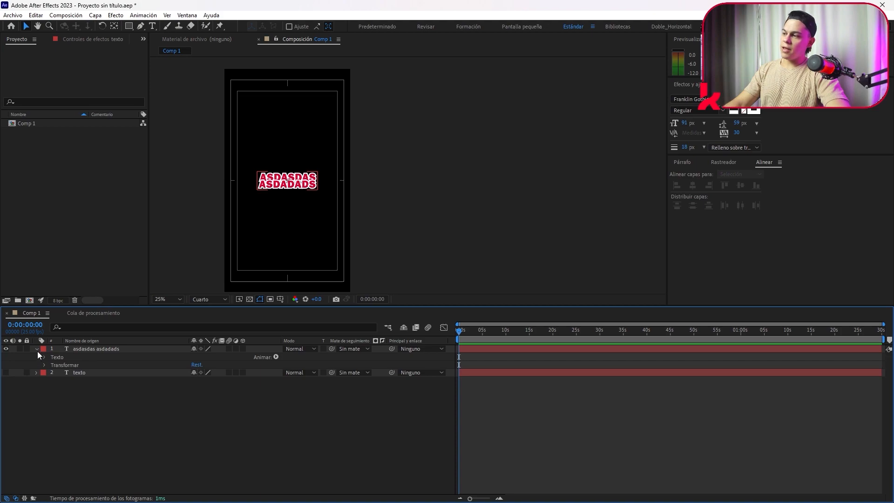
left_click(37, 373)
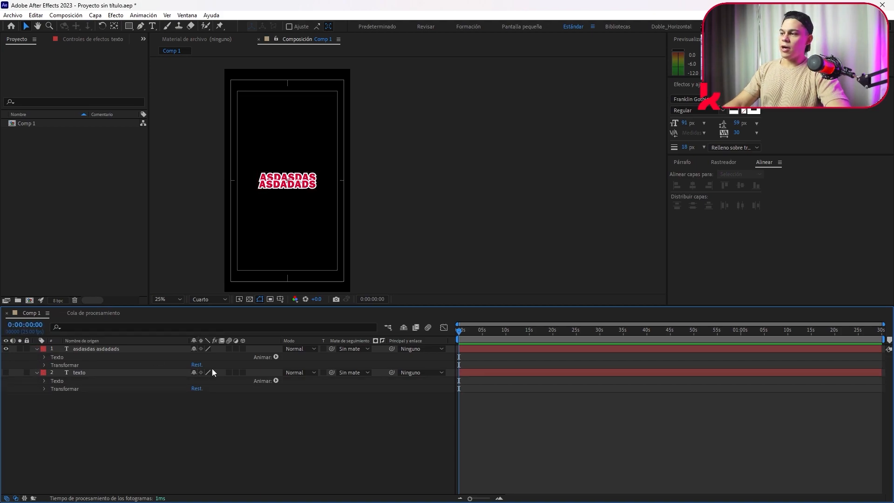
Step: Move the current time to about 0:00:09:18, and switch the time display to frame numbers and back to timecode
left_click_drag(461, 332, 505, 331)
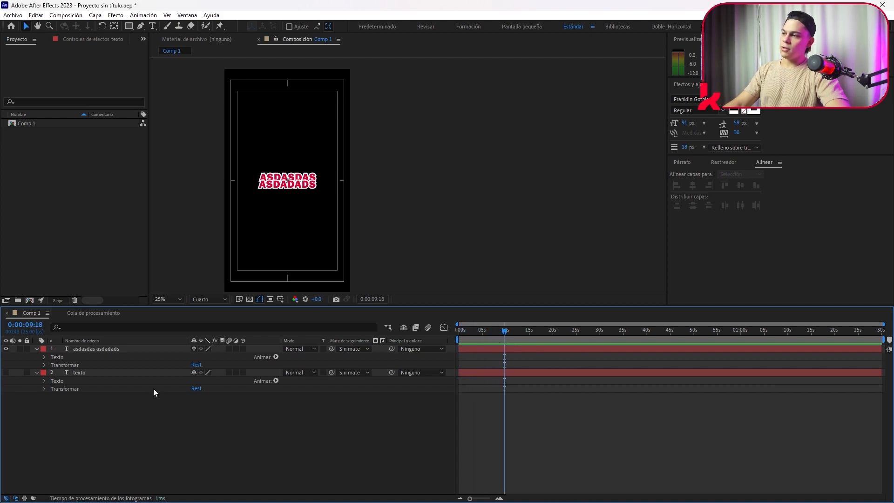
left_click(32, 327, "ctrl")
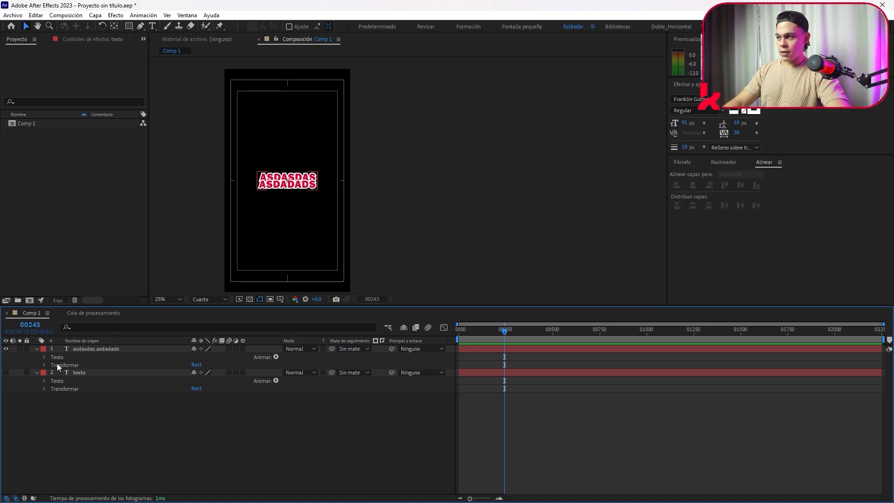
left_click(29, 328, "ctrl")
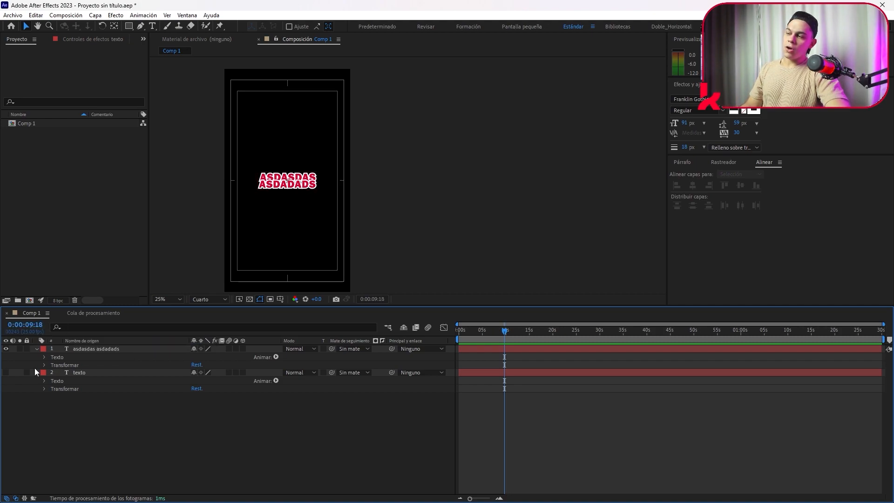
left_click(28, 329, "ctrl")
left_click(28, 329, "ctrl")
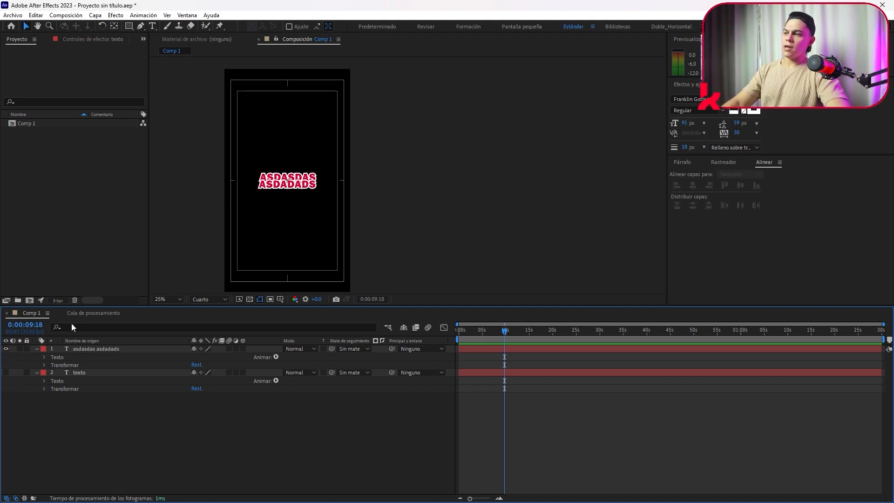
left_click(37, 325, "ctrl")
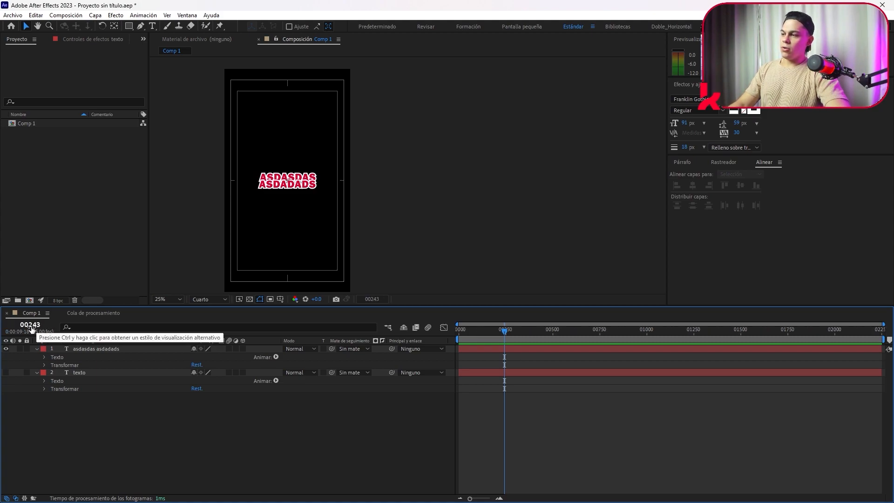
left_click(37, 325, "ctrl")
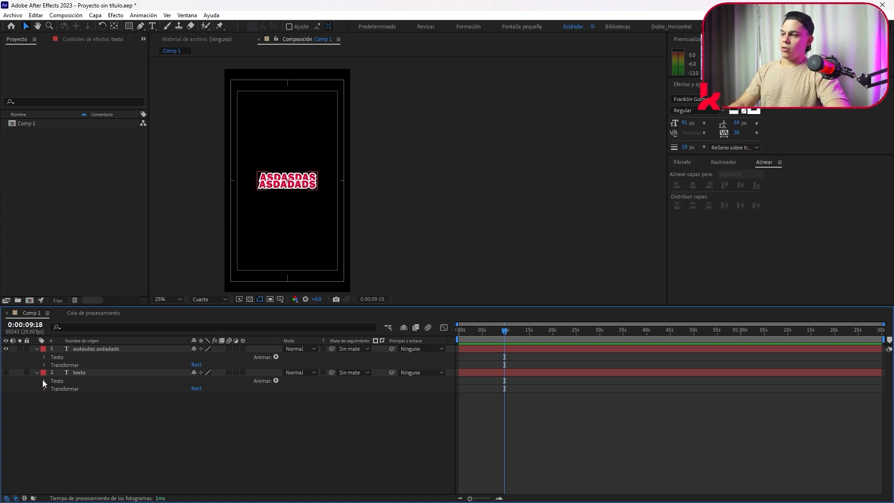
Step: Try hiding the asdasdas asdadads layer and make it visible again
left_click(6, 349)
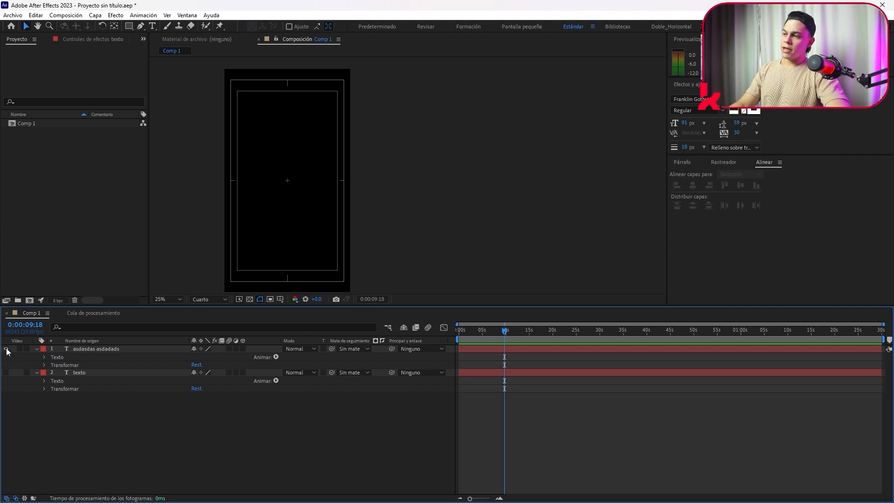
left_click(6, 349)
left_click(6, 349)
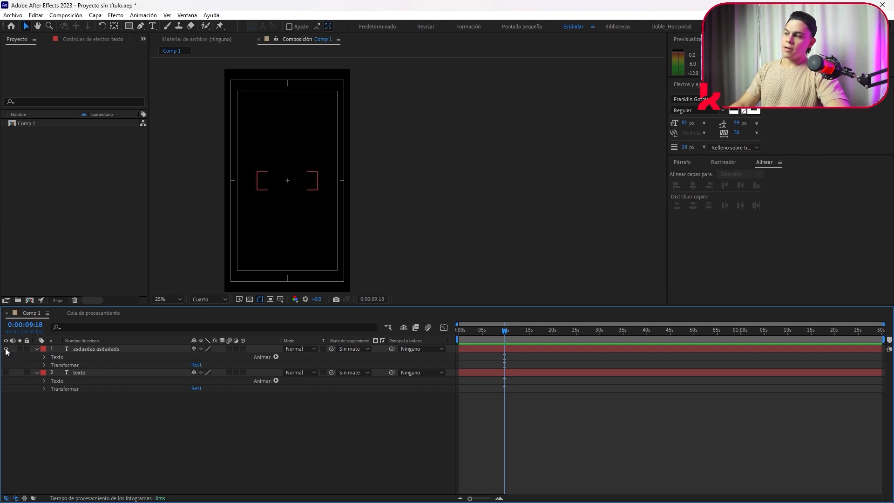
left_click(6, 349)
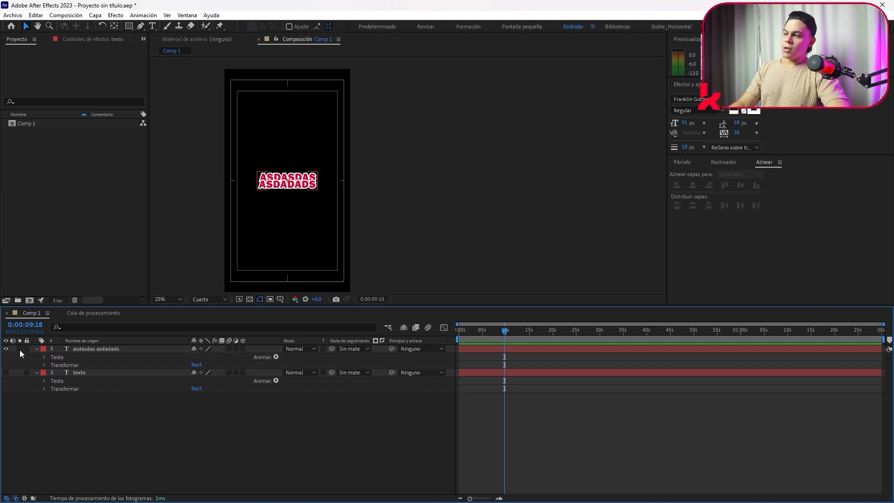
Step: Show the texto layer again, move the asdasdas asdadads text up above TEXTO in the composition, and deselect it
left_click(6, 372)
left_click_drag(305, 193, 304, 157)
left_click(105, 418)
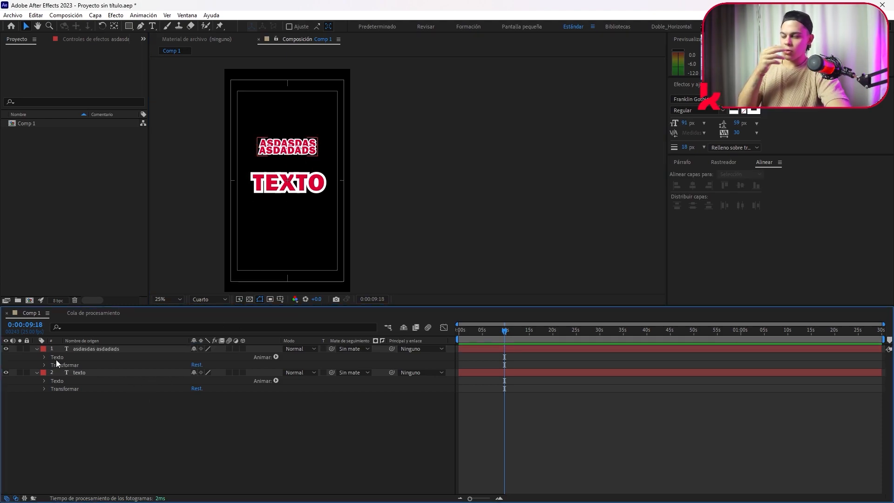
Step: Collapse the properties of both text layers, and try soloing the texto layer, leaving solo off
left_click(37, 349)
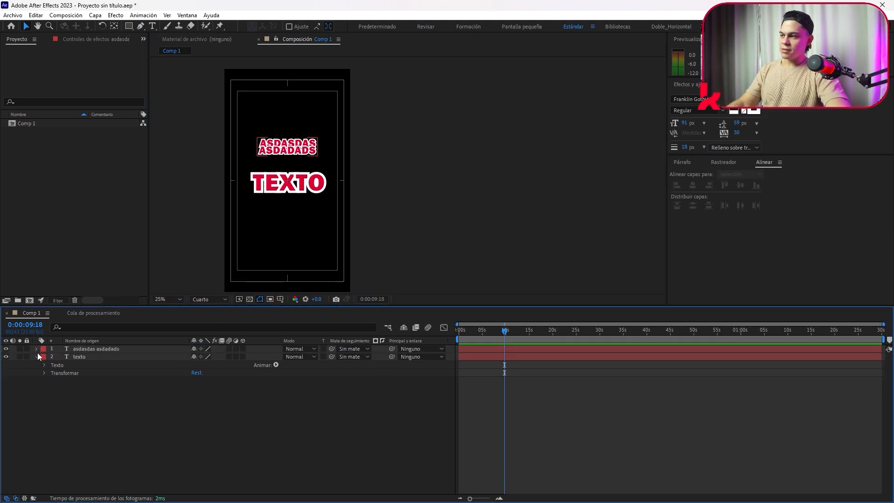
left_click(38, 357)
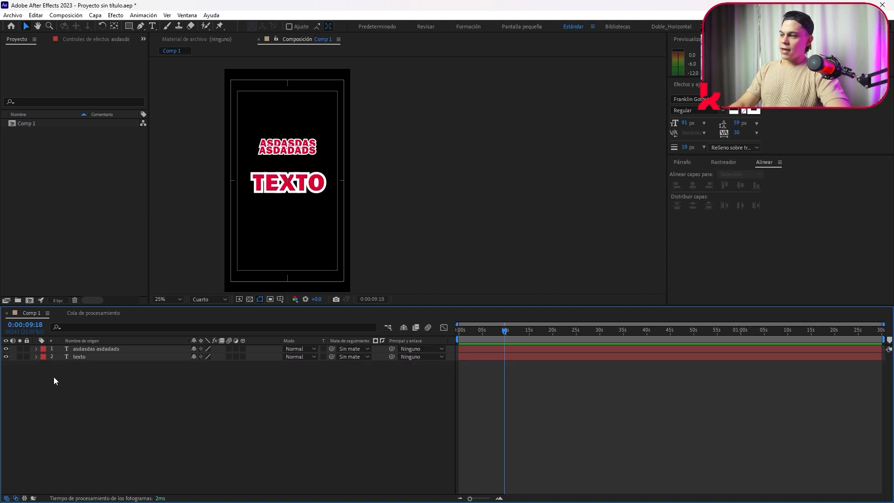
left_click(20, 355)
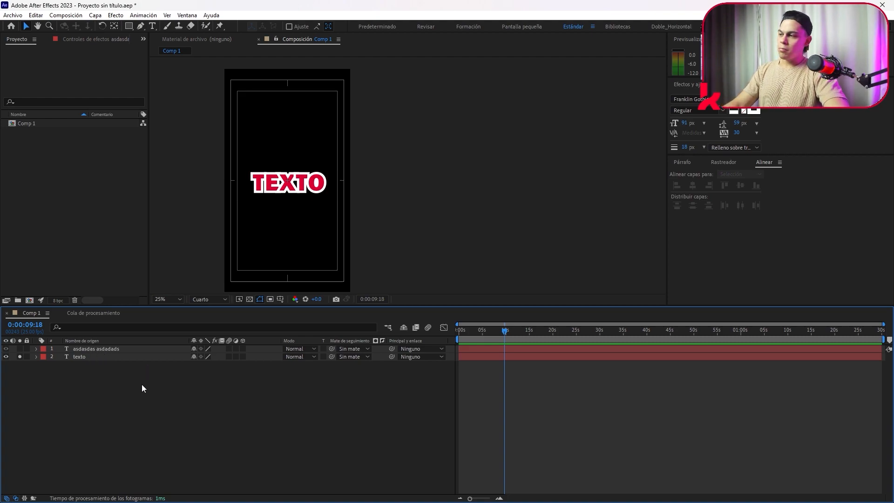
left_click(19, 356)
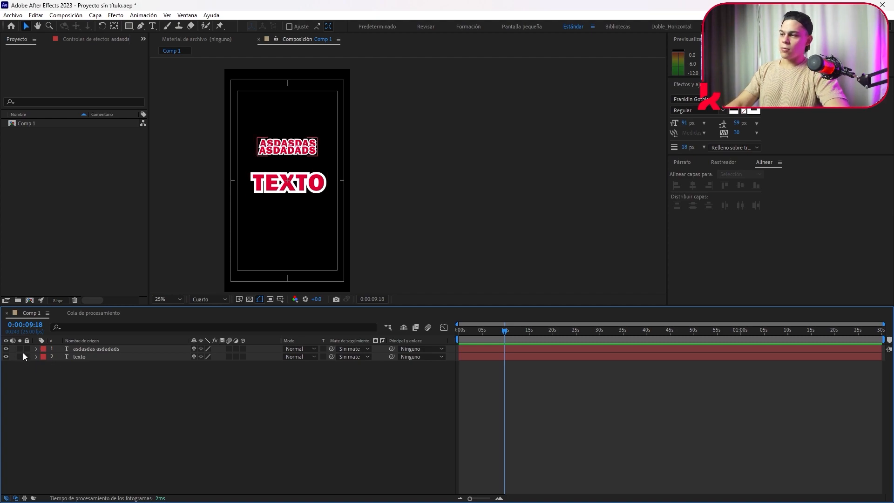
Step: Try soloing the asdasdas asdadads layer, and turn its solo off again
left_click(20, 349)
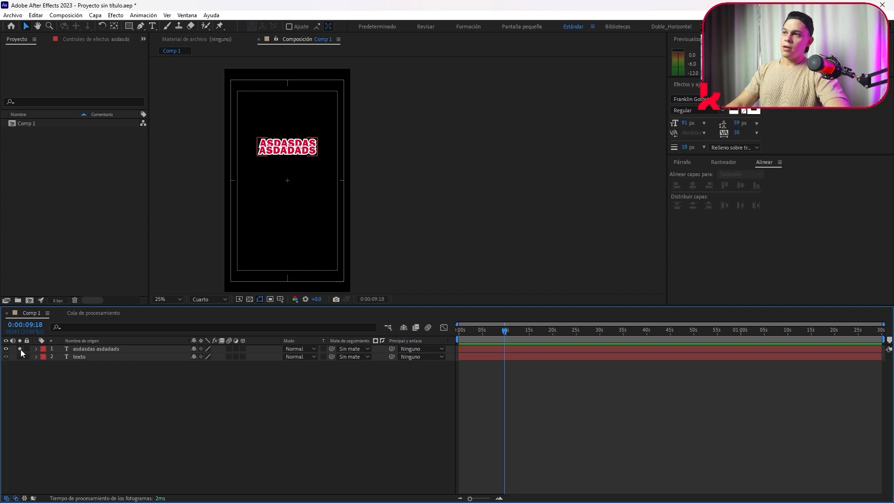
left_click(69, 379)
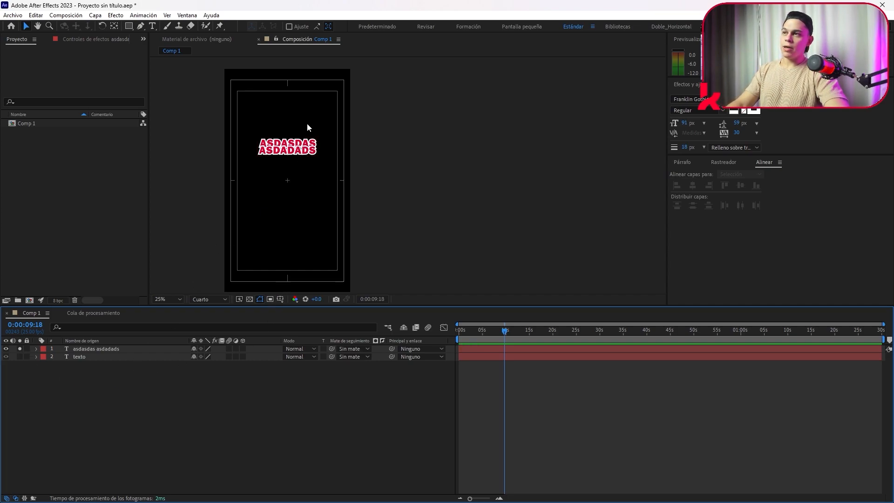
left_click(20, 349)
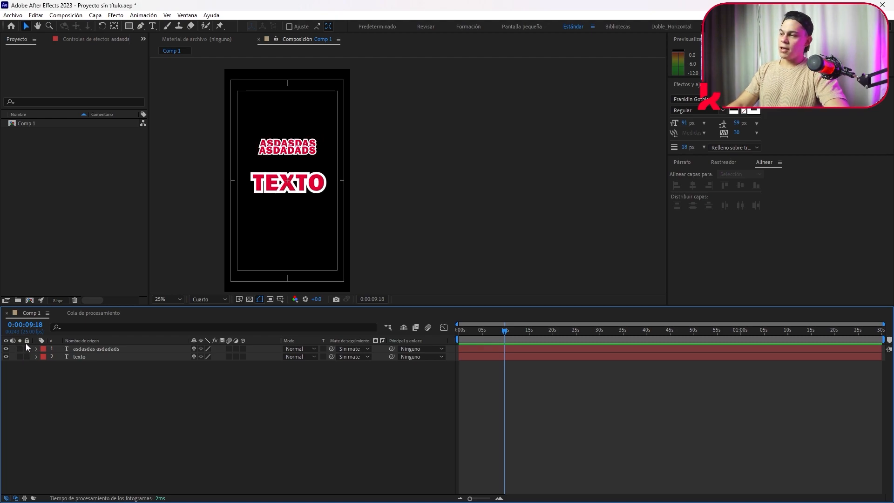
Step: Lock the texto layer and try selecting the TEXTO text in the composition, both directly and with a selection box
left_click(26, 357)
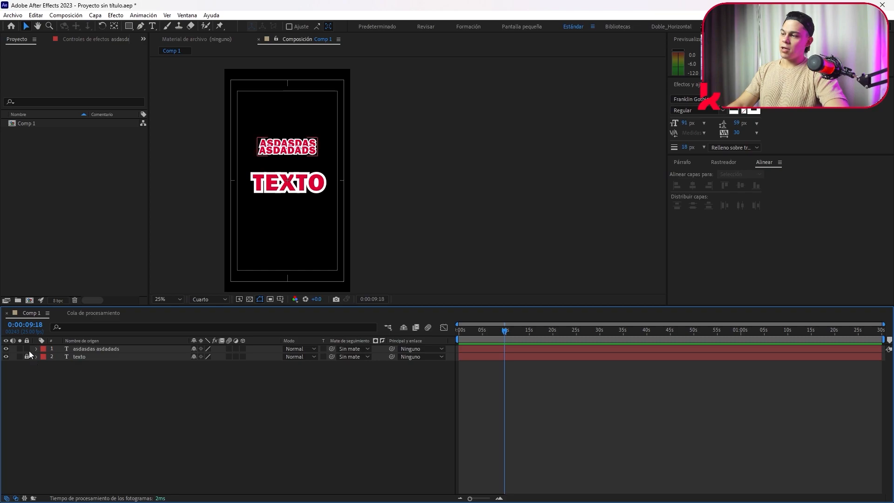
left_click(311, 185)
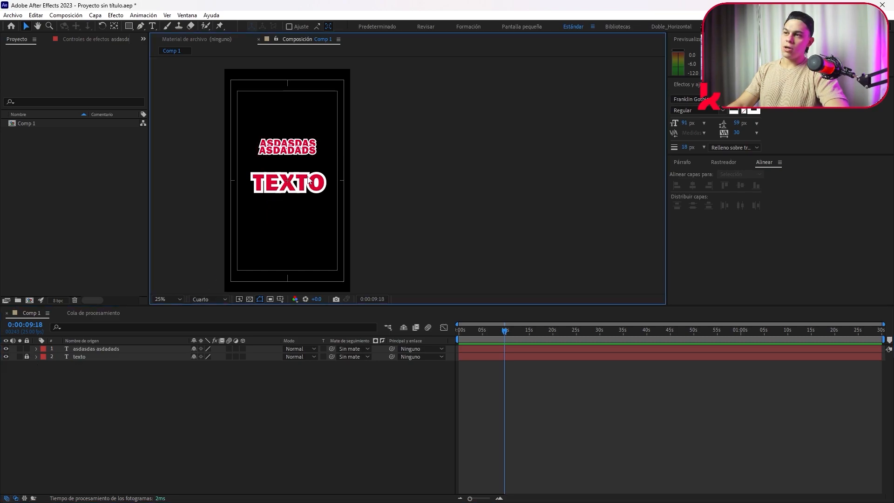
left_click_drag(257, 173, 329, 228)
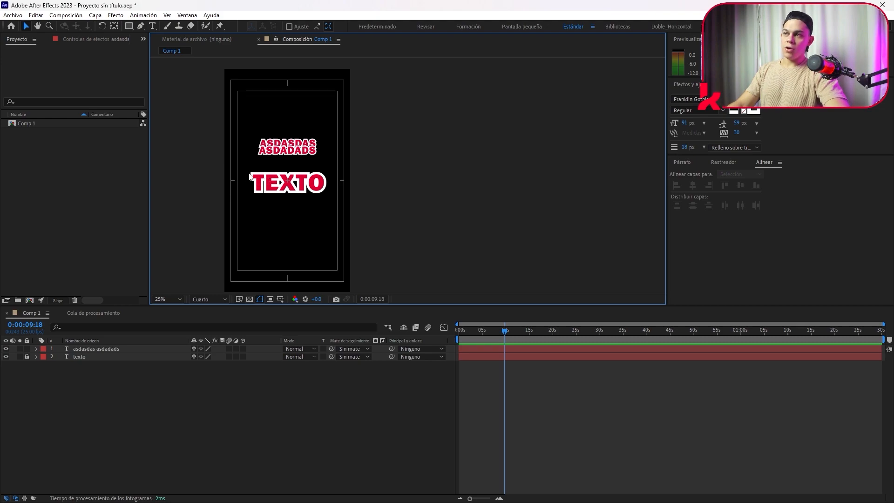
left_click_drag(250, 172, 322, 213)
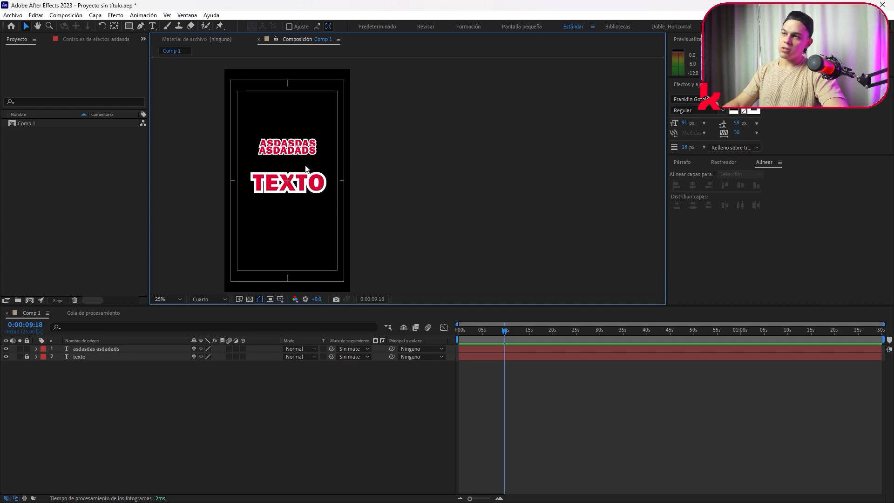
Step: Try hiding the texto layer from the timeline as a shy layer, show it again, and unlock it
left_click(194, 358)
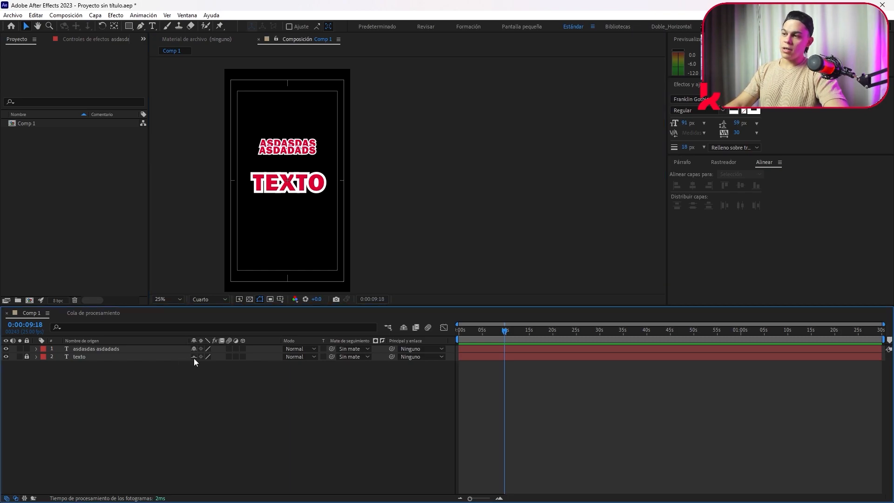
left_click(403, 327)
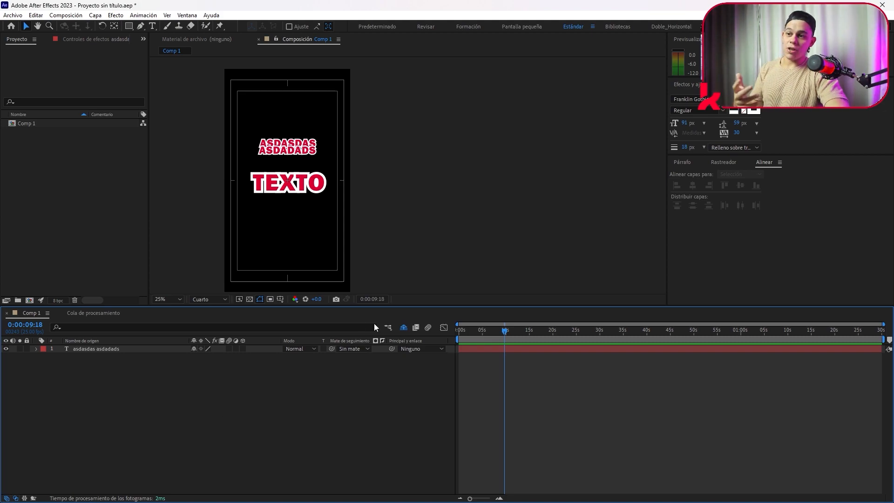
left_click(403, 327)
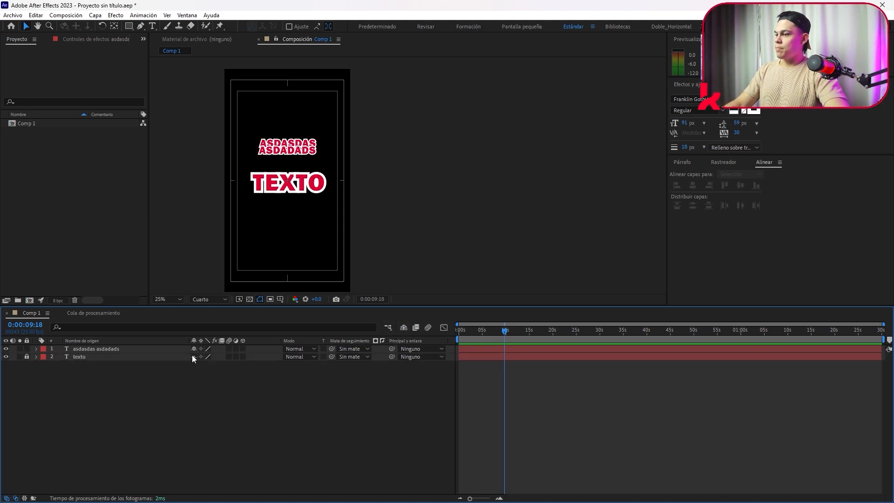
left_click(27, 357)
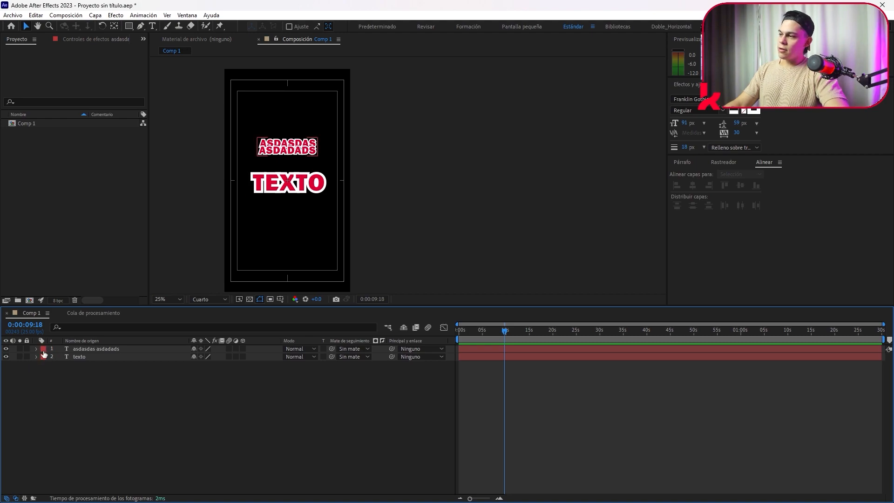
Step: Try the Ocre and Naranja label colors on the texto layer
left_click(43, 357)
left_click(43, 356)
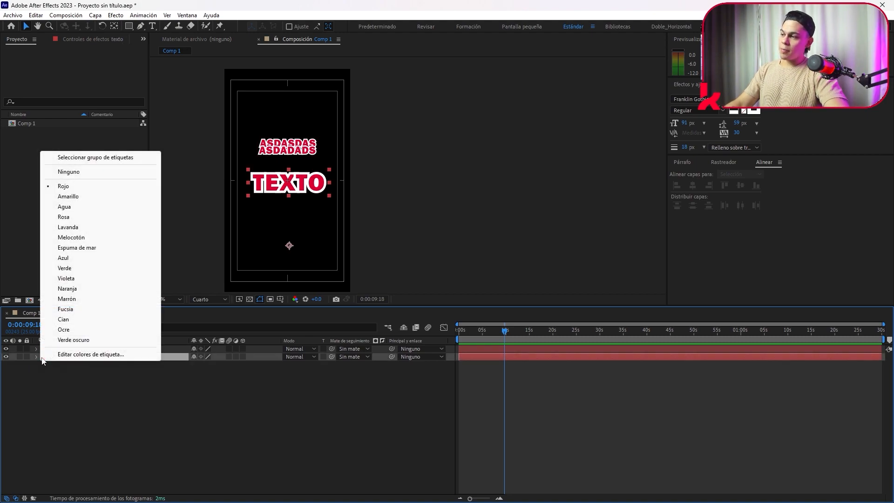
left_click(64, 329)
left_click(42, 358)
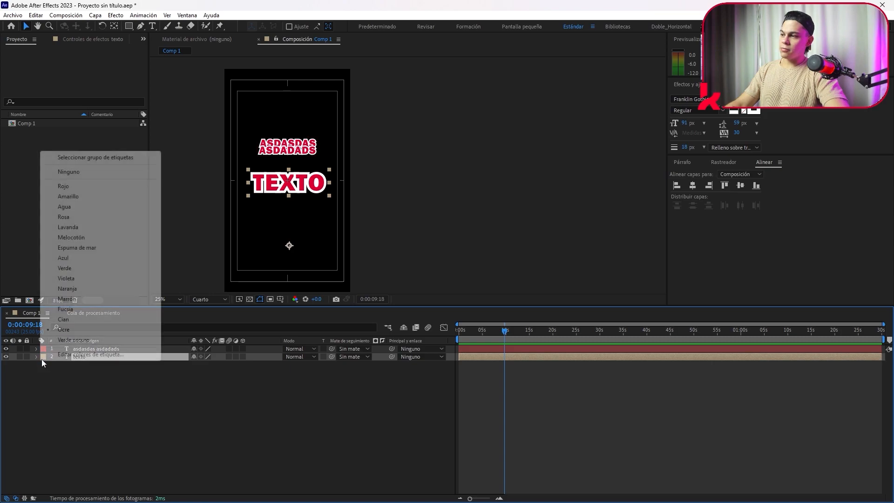
left_click(67, 288)
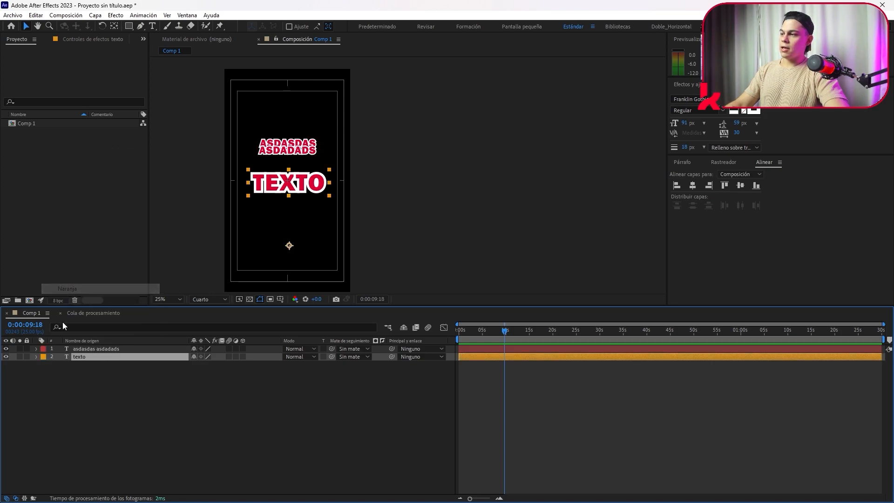
Step: Set the texto layer's label color to Verde and deselect the layer
left_click(42, 357)
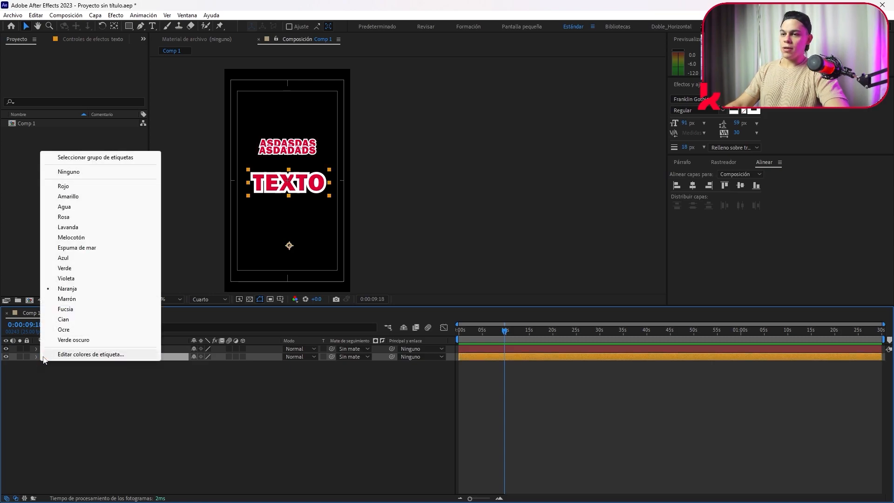
left_click(85, 269)
left_click(73, 401)
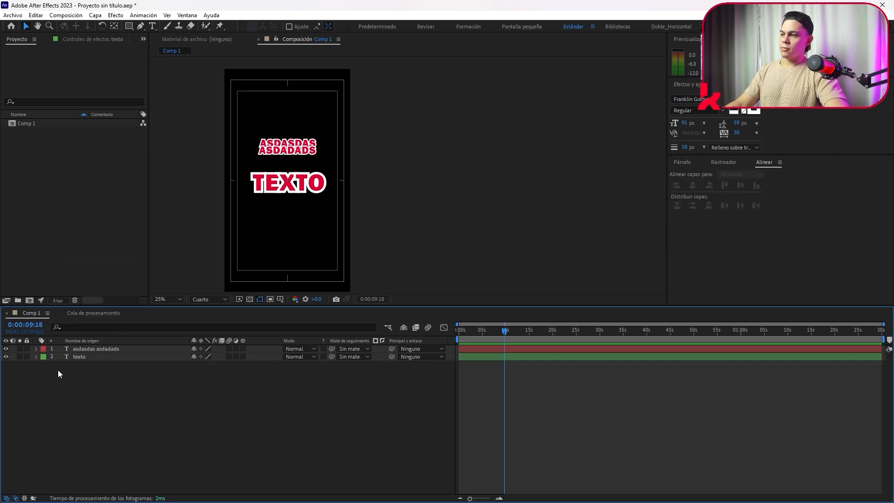
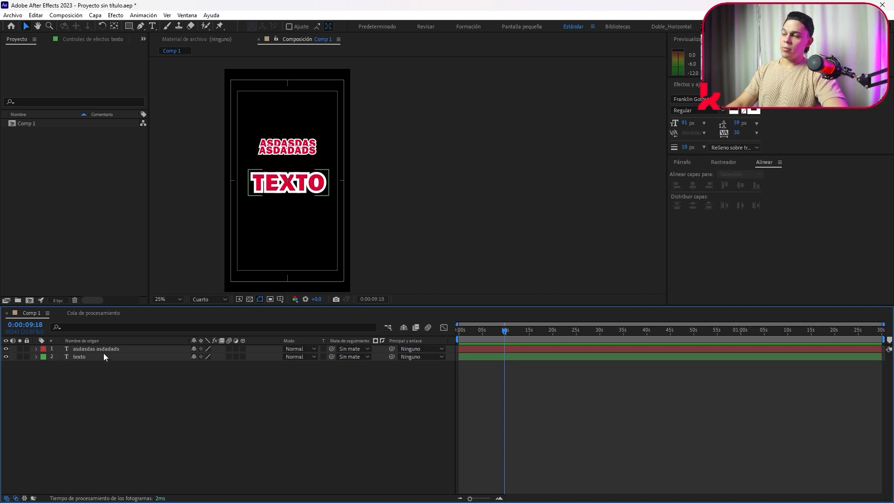
Step: Rename the asdasdas asdadads layer as capa1 and deselect it
left_click(120, 349)
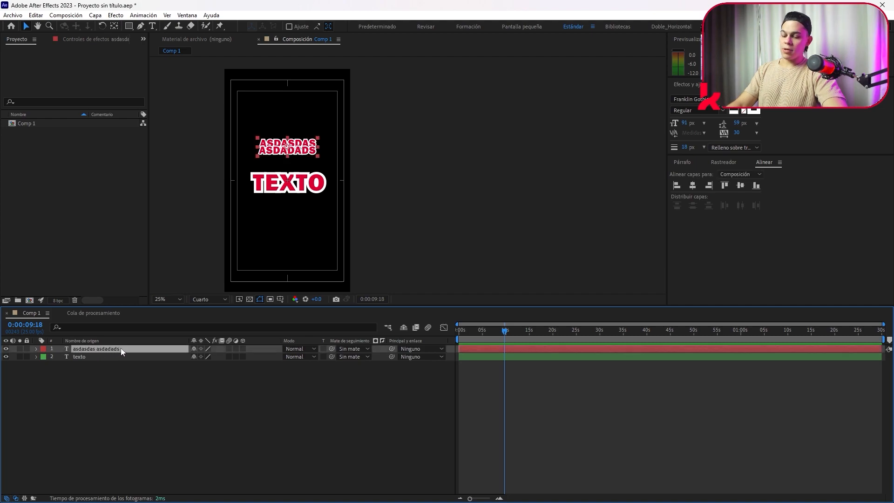
key("Return")
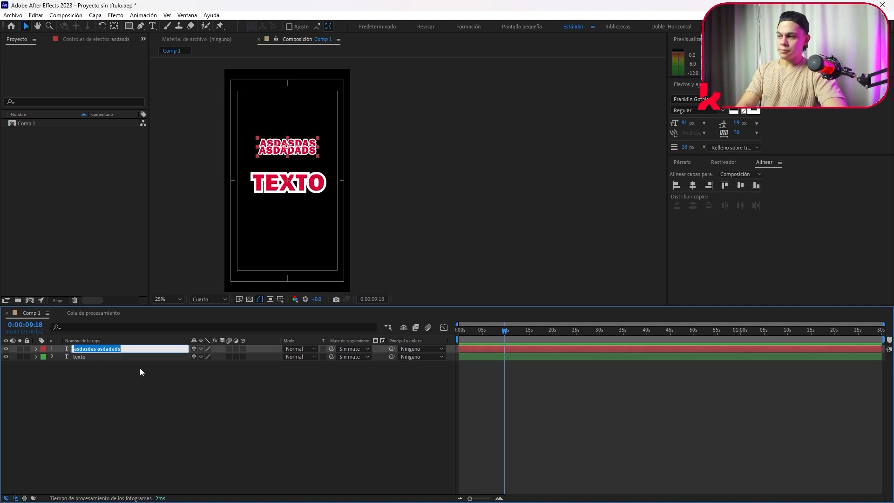
type("capa1")
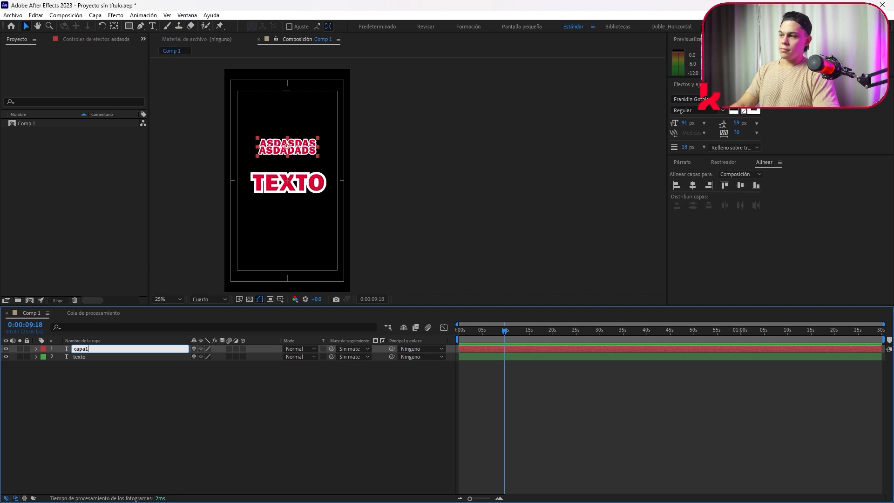
key("Return")
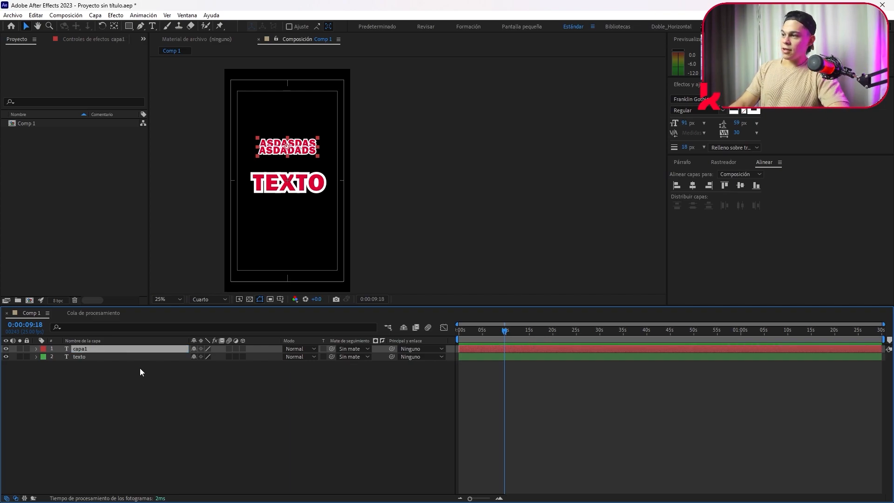
left_click(118, 365)
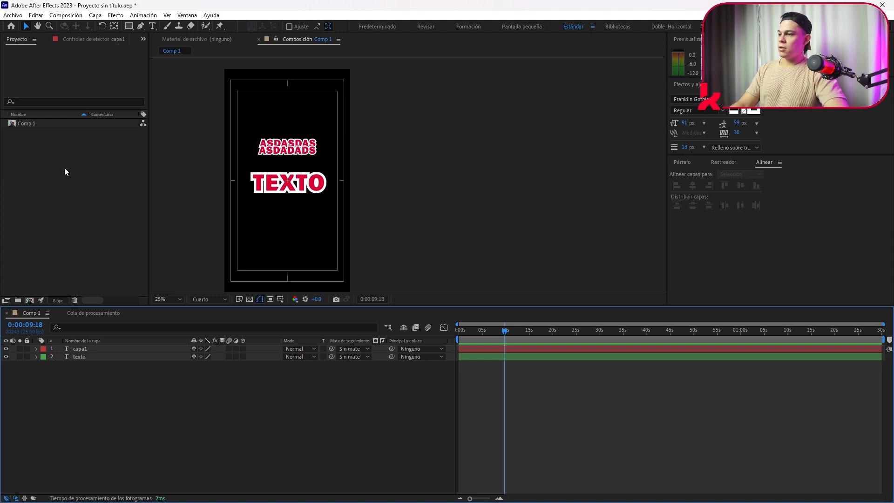
left_click(49, 168)
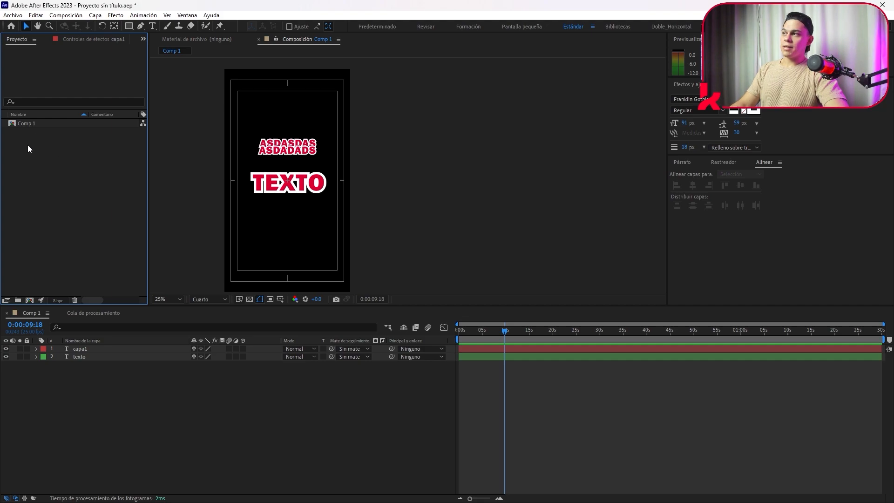
left_click(141, 409)
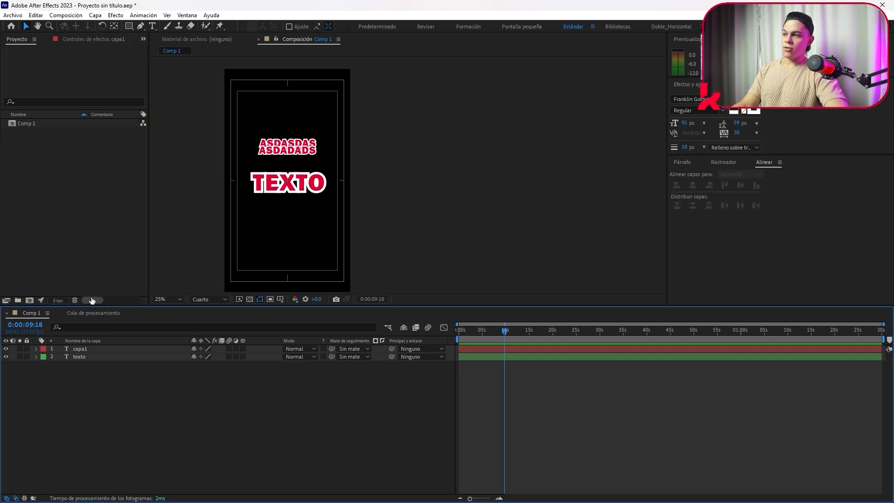
left_click(93, 344)
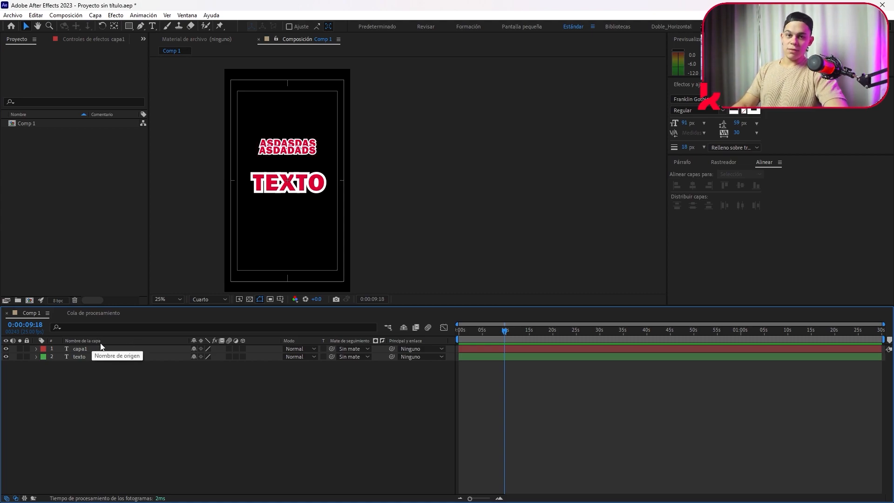
Step: Import the image PerfilKUR.jpg into the project and add it to Comp 1 beneath the texto layer
left_click(61, 177)
double_click(60, 181)
left_click(453, 224)
left_click(557, 378)
left_click(80, 178)
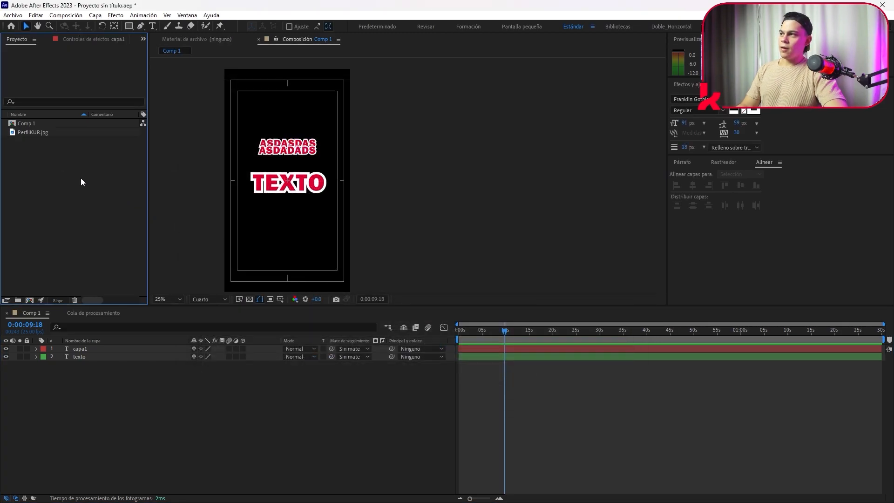
left_click(35, 133)
left_click_drag(35, 132, 99, 457)
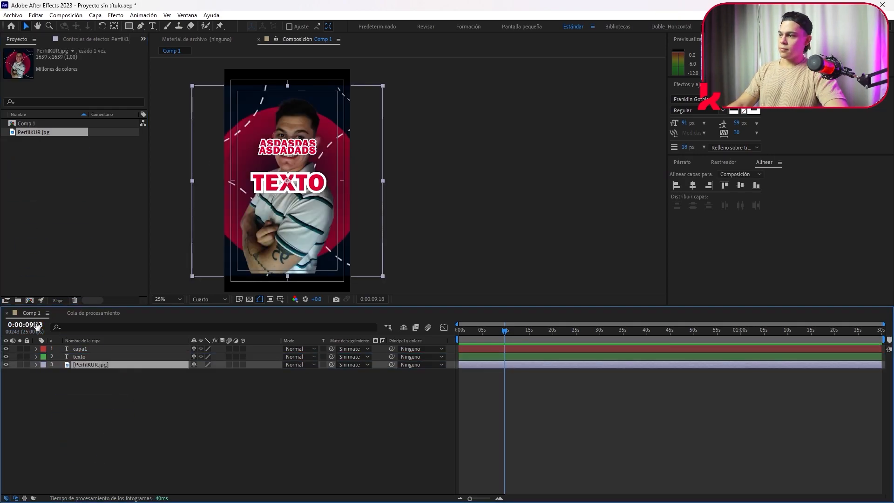
Step: Solo the PerfilKUR.jpg layer and try switching the timeline's name column from layer names to source names
left_click(20, 365)
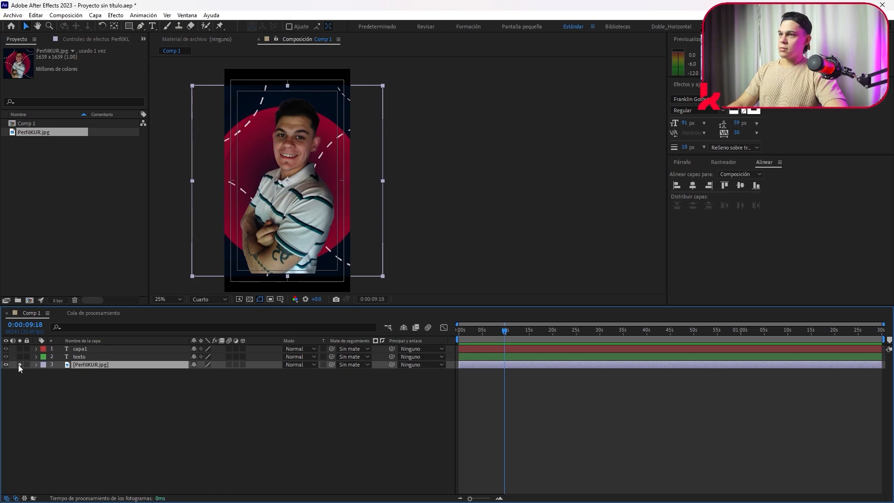
left_click(84, 378)
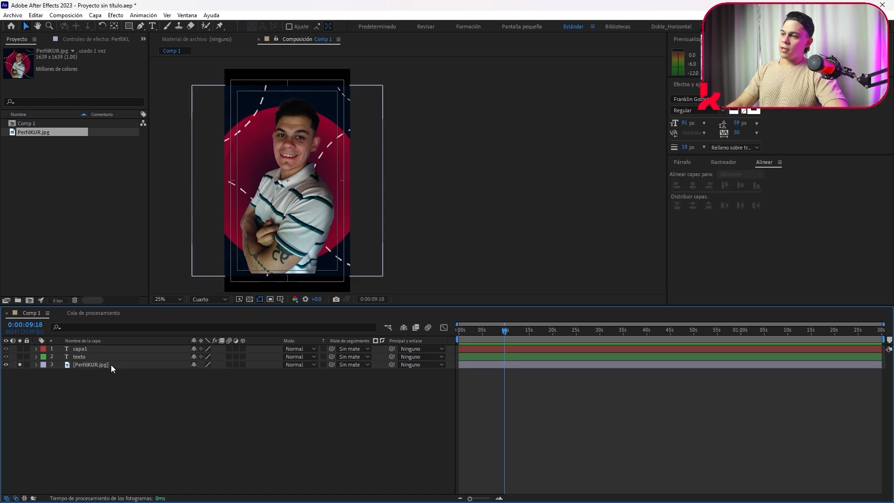
left_click(111, 365)
left_click(105, 342)
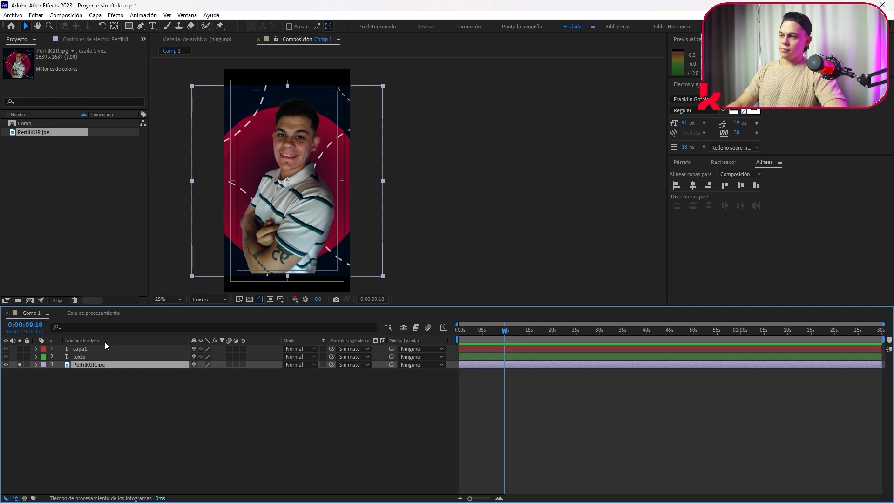
left_click(115, 393)
Step: Rename the PerfilKUR.jpg layer as Foto and deselect it
left_click(108, 368)
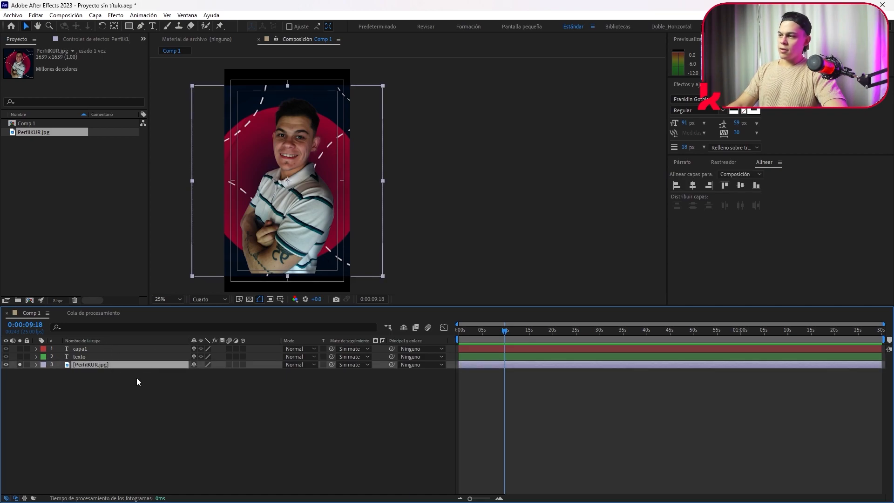
key("Return")
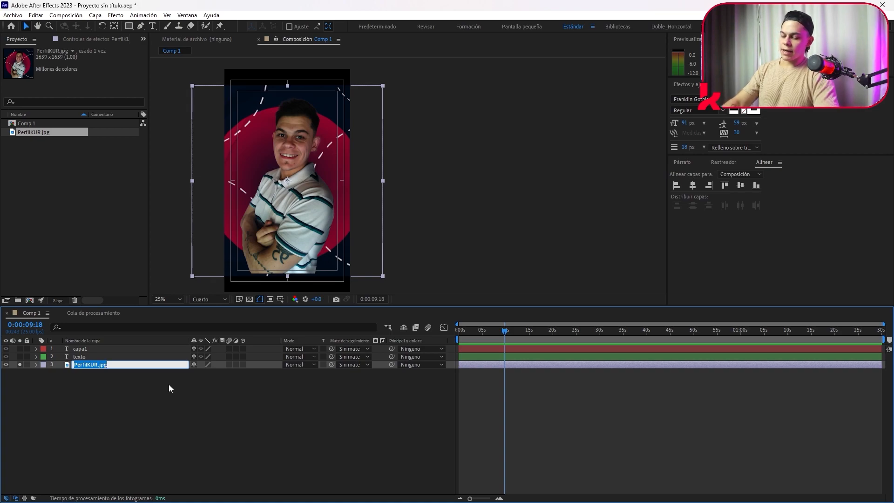
type("Foto")
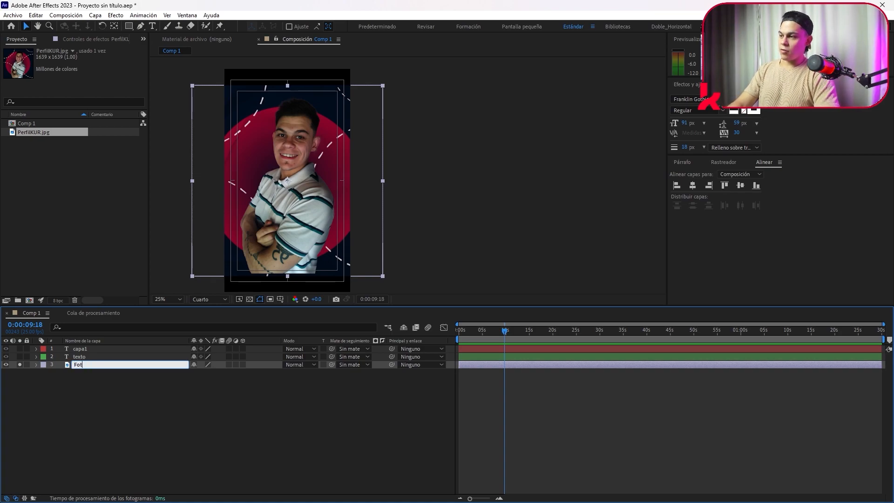
key("Return")
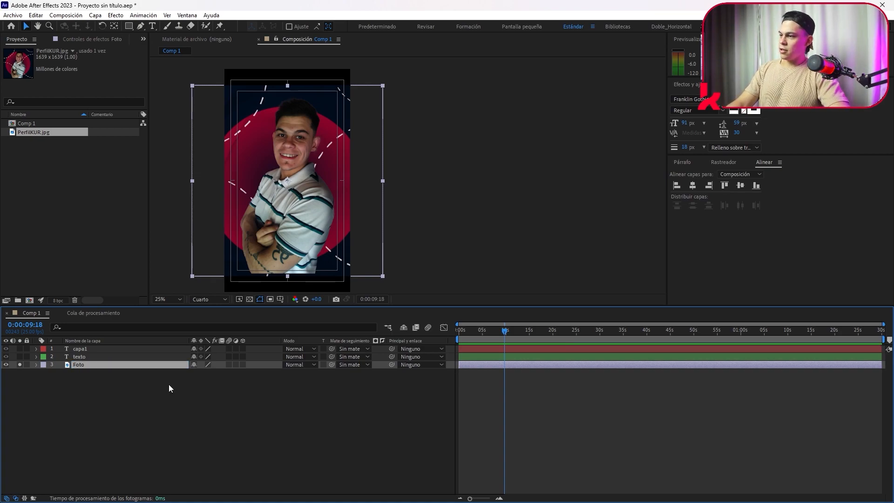
left_click(169, 384)
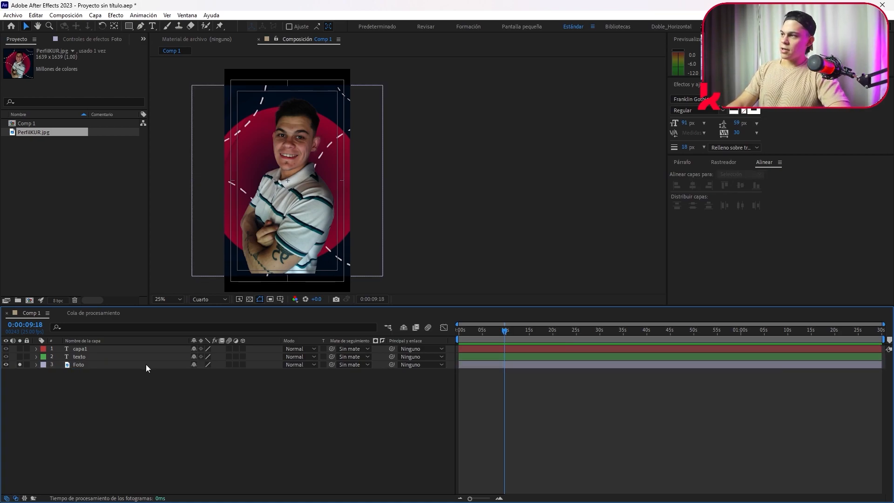
Step: Show source names in the timeline and rename the PerfilKUR.jpg footage item in the project as Foto1
left_click(91, 343)
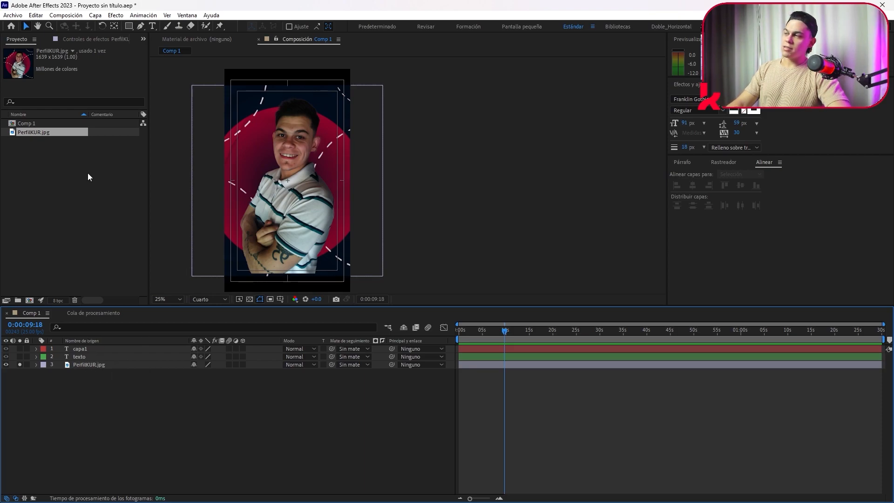
left_click(41, 147)
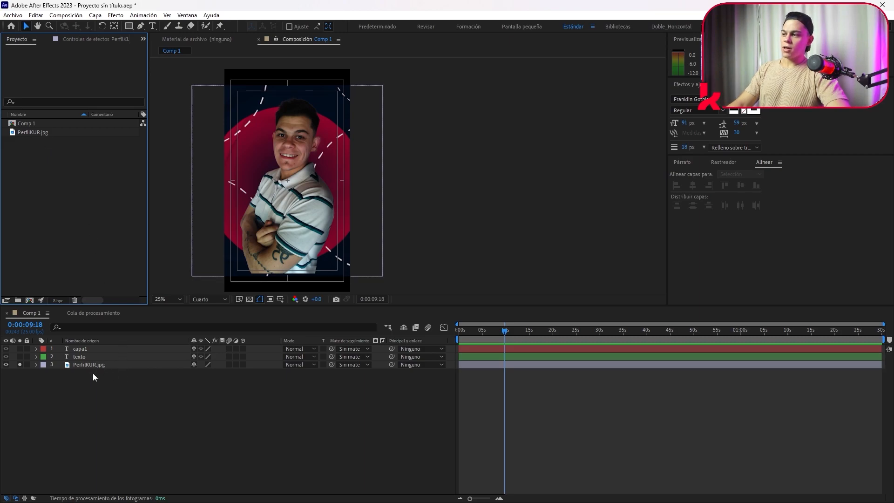
left_click(39, 133)
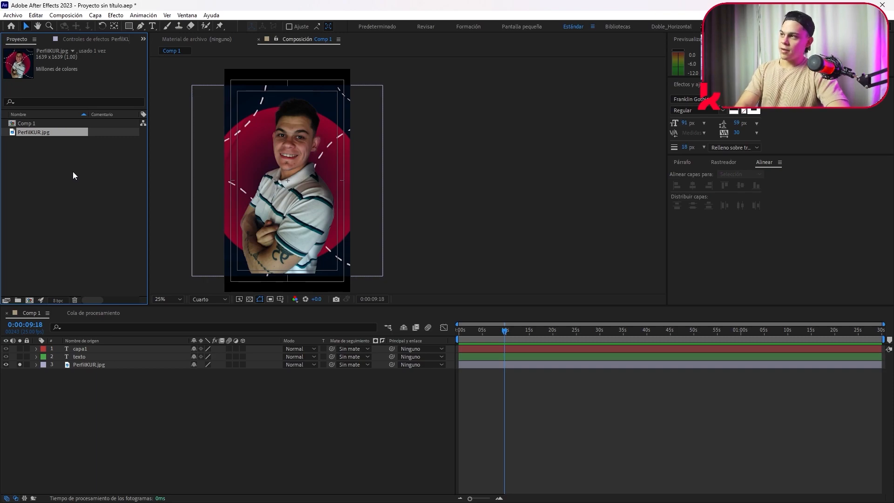
left_click(41, 163)
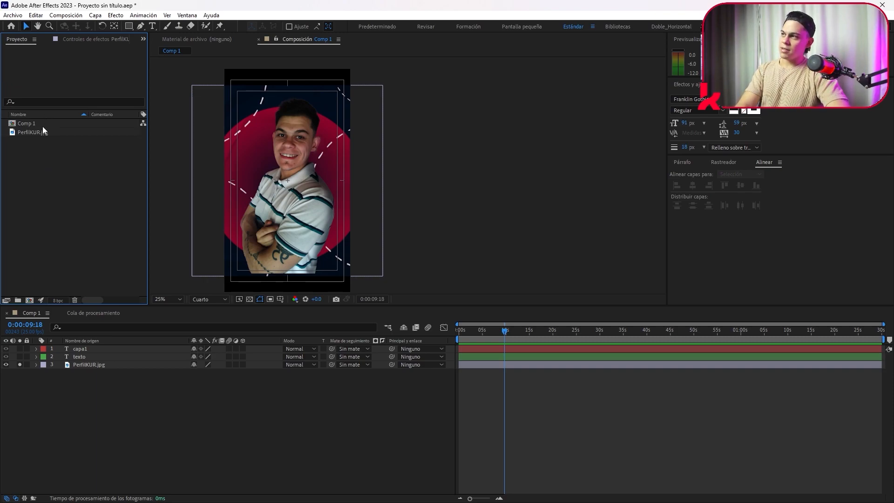
left_click(30, 135)
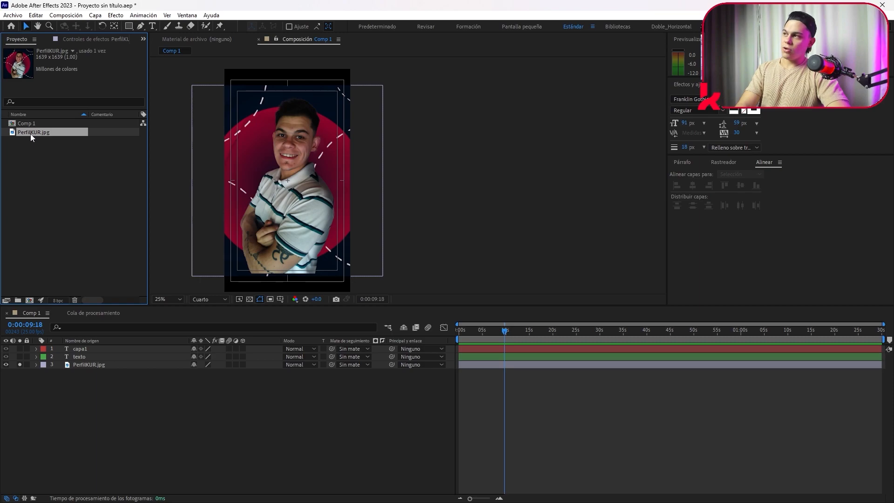
key("Return")
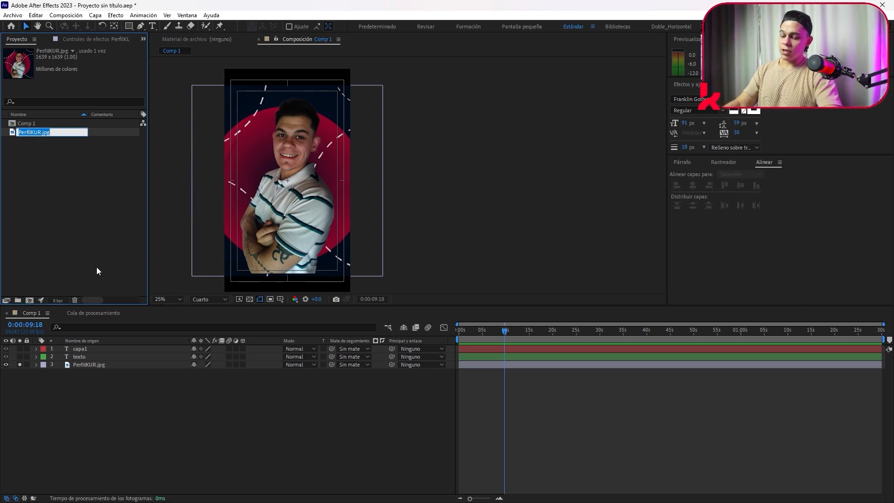
type("Foto")
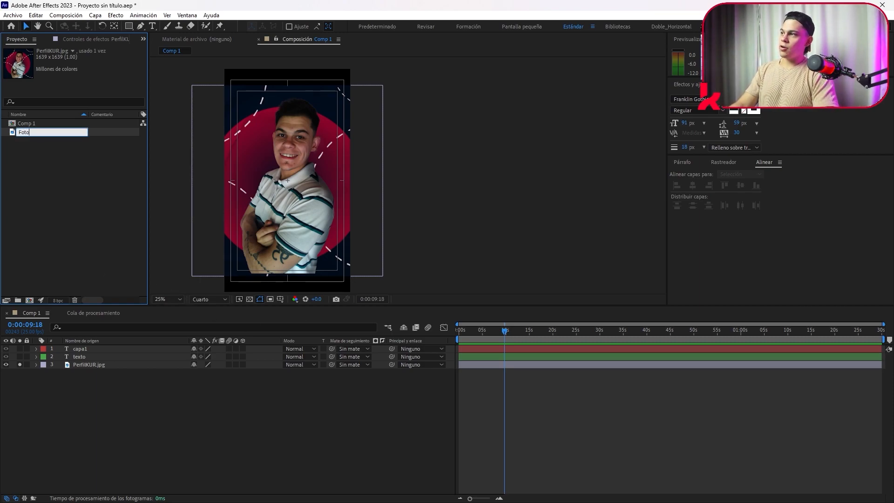
type("1")
key("Return")
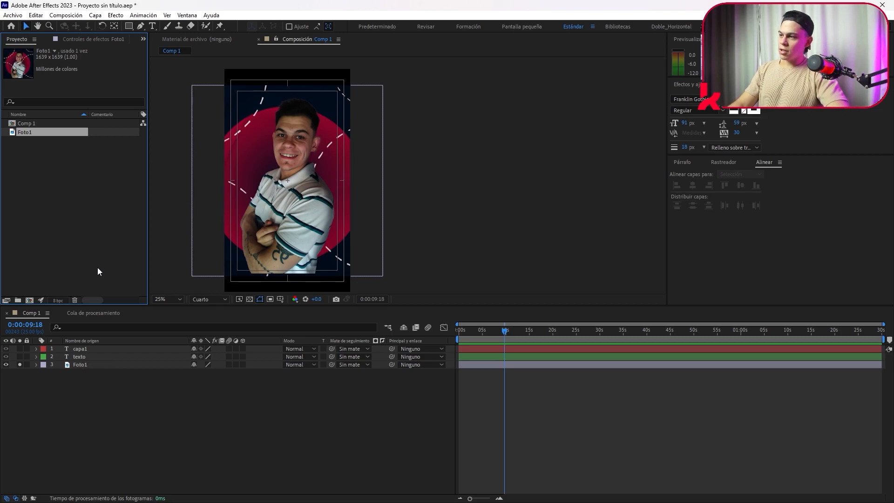
Step: Compare the image layer's own name with its source name by toggling the timeline's name column
left_click(91, 365)
left_click(96, 371)
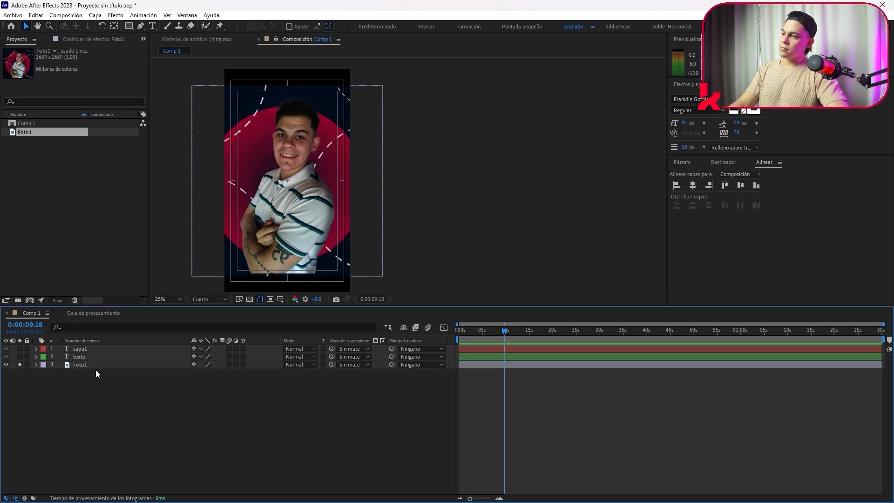
left_click(92, 365)
left_click(114, 341)
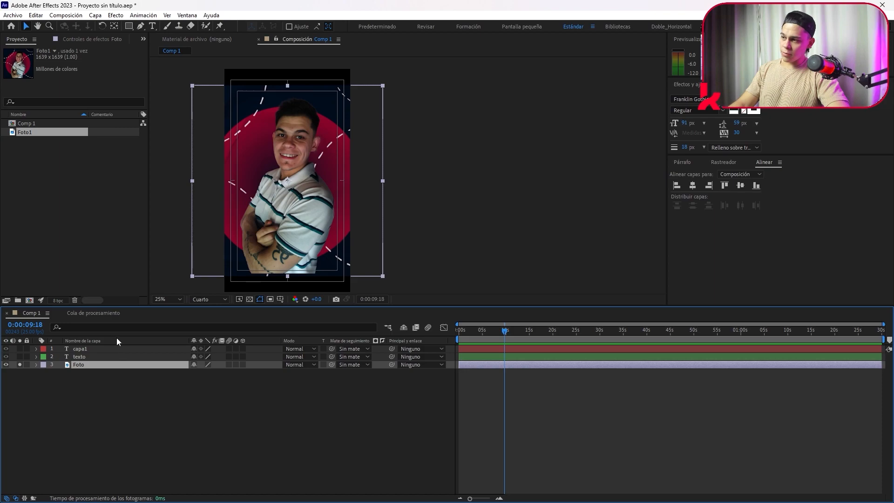
left_click(112, 340)
left_click(97, 219)
left_click(30, 133)
right_click(31, 159)
left_click(33, 225)
left_click(22, 132)
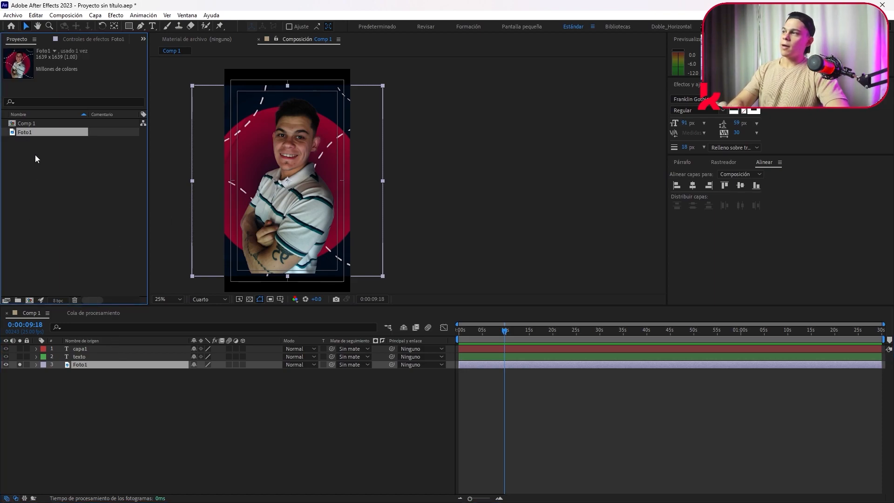
Step: Show layer names in the timeline again, enter Foto as the image layer's name and deselect it
left_click(126, 425)
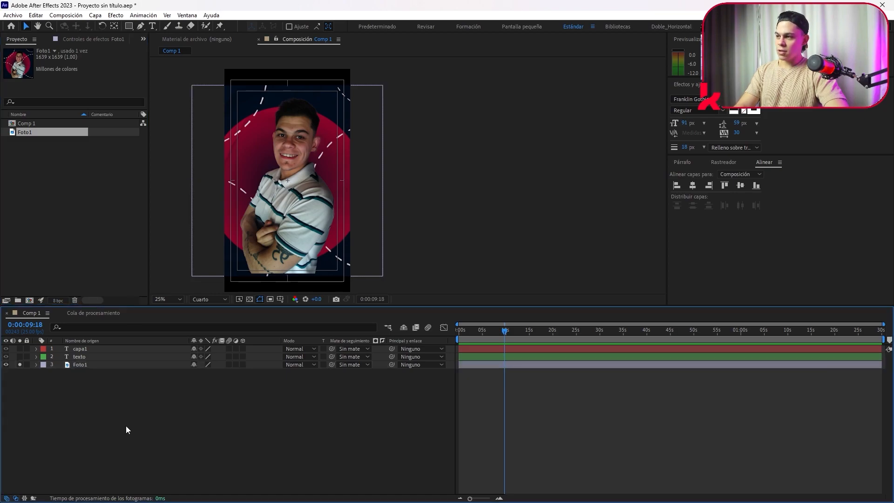
left_click(103, 366)
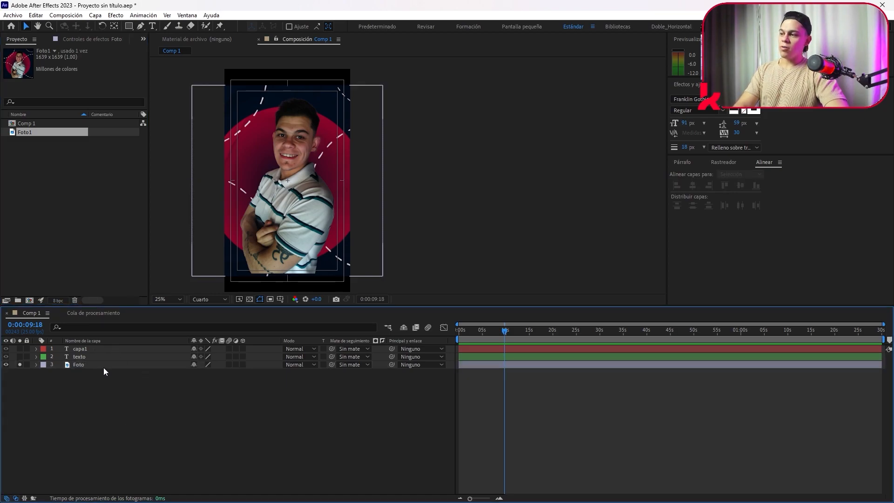
key("Return")
type("Foto")
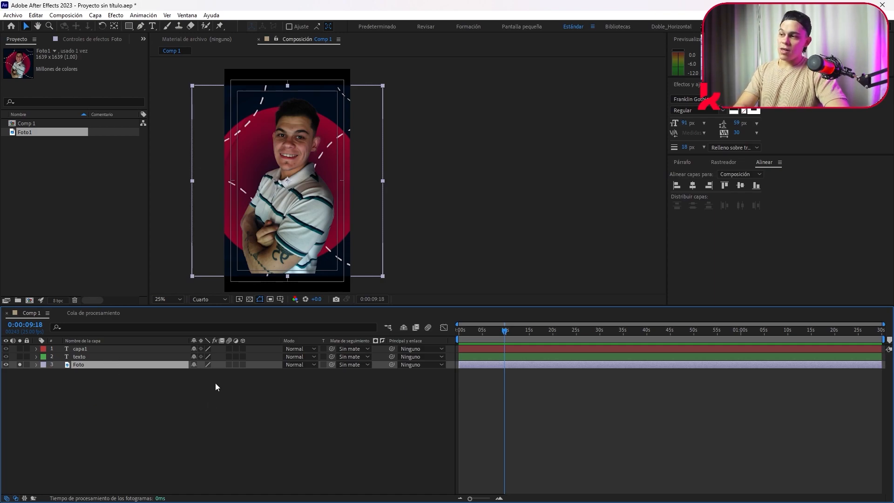
left_click(183, 437)
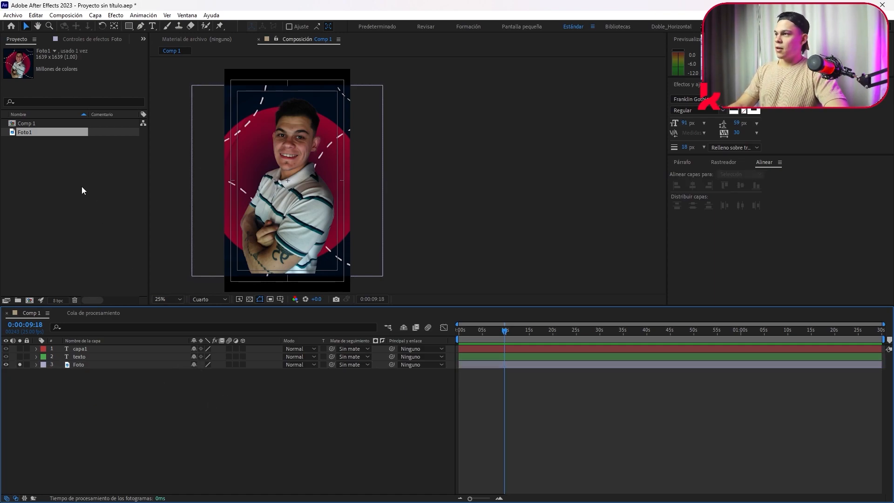
Step: Delete the Foto1 footage item from the project, including its use in Comp 1
left_click(23, 134)
key("Delete")
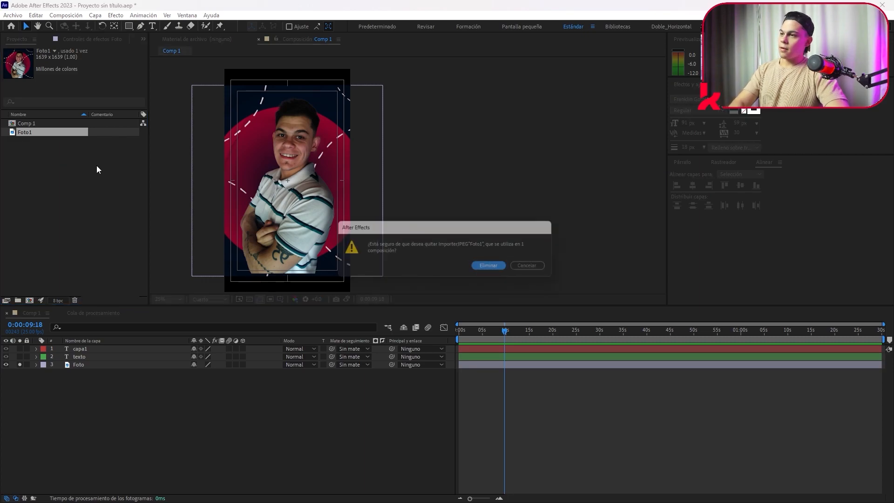
left_click(493, 268)
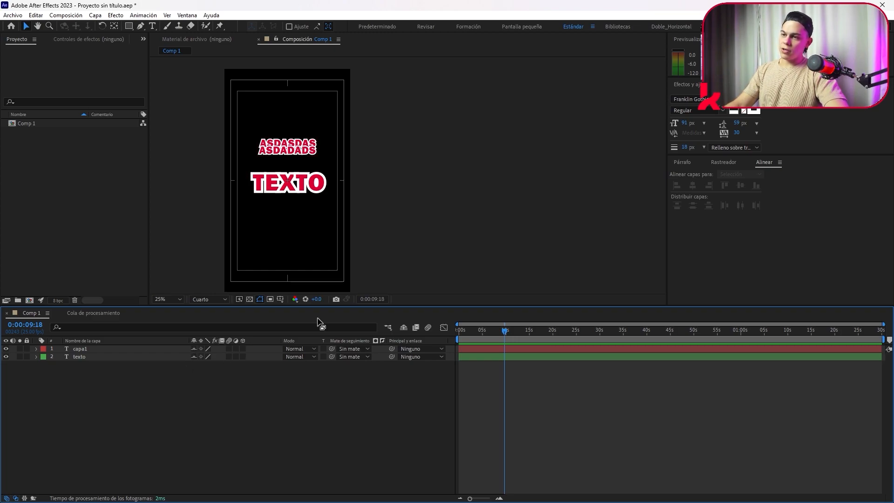
Step: Try hiding shy layers, show them again, and clear the shy switches of the capa1 and texto layers
left_click(402, 328)
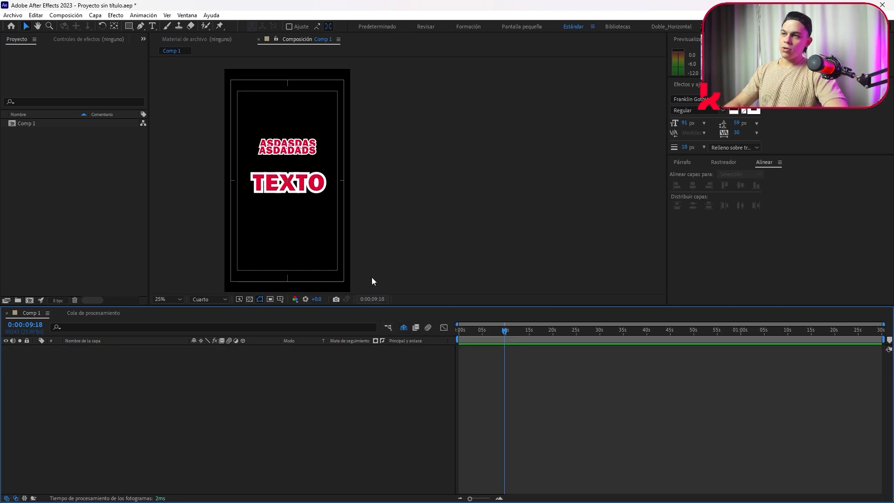
left_click(403, 329)
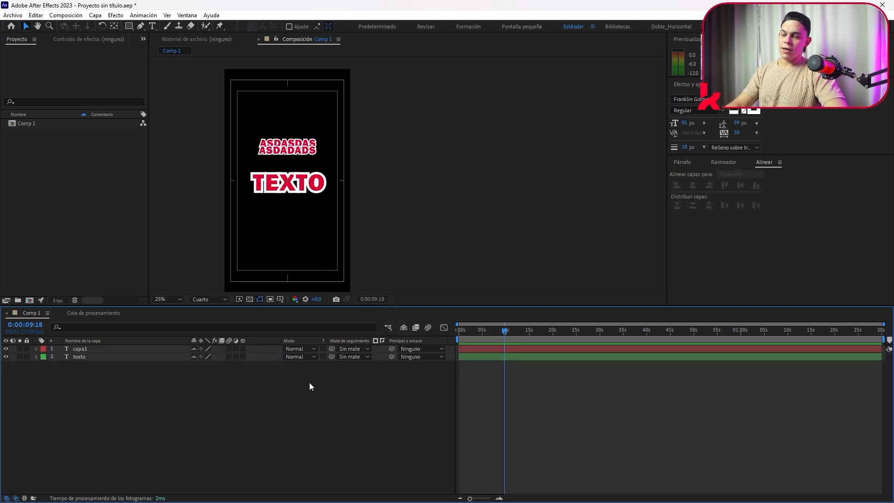
left_click(194, 349)
left_click(195, 356)
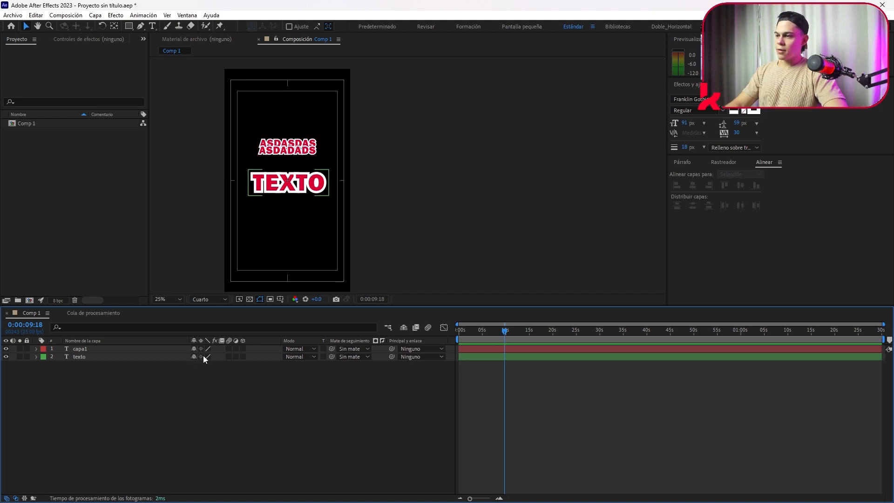
Step: Try the continuous rasterization switches of capa1 and texto, and set the current time to 0:00:03:22
left_click(202, 351)
left_click(205, 381)
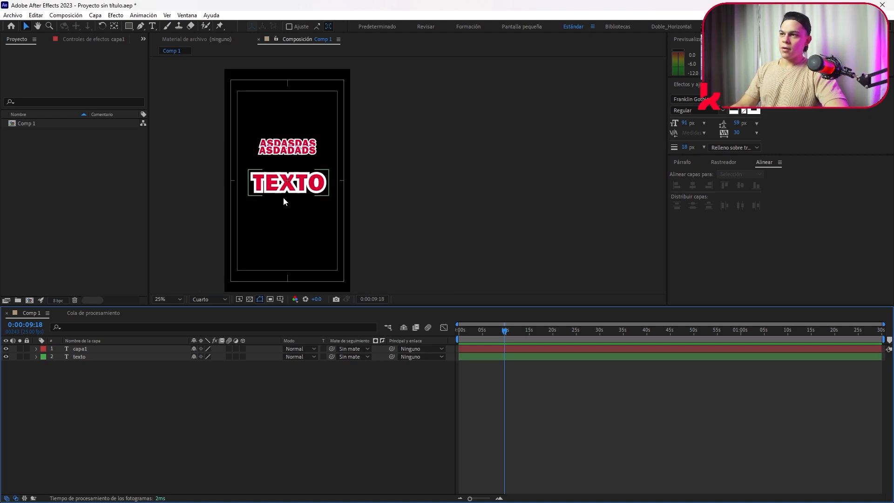
scroll(320, 186, "up", 2)
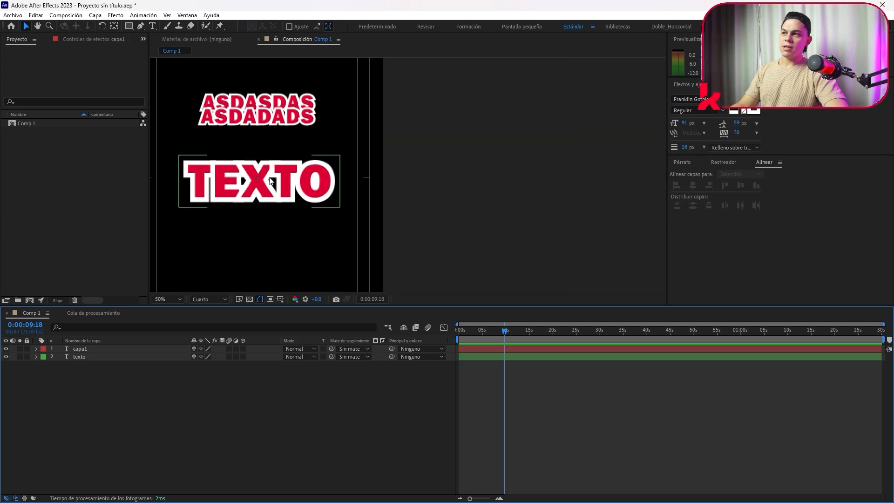
scroll(210, 183, "down", 2)
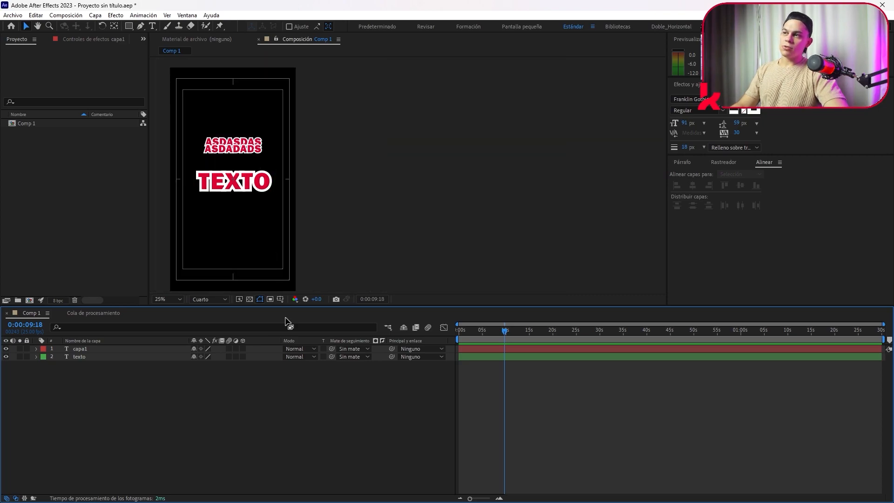
left_click_drag(496, 328, 477, 329)
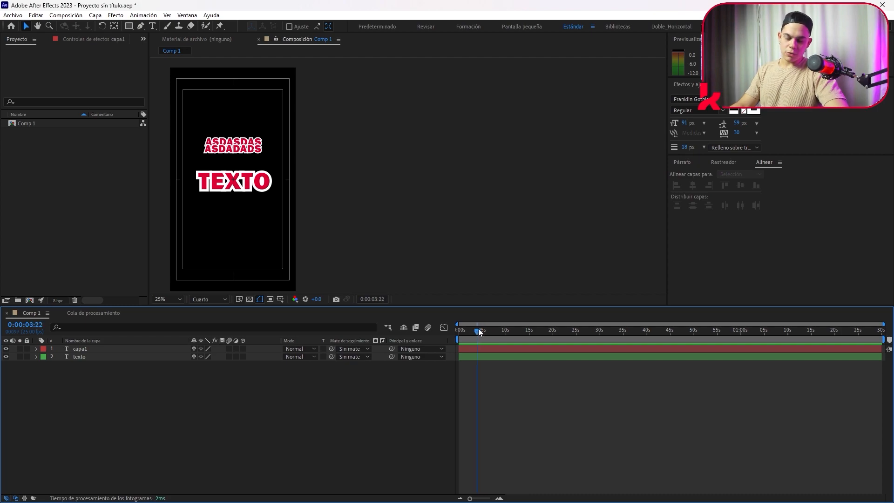
left_click(196, 349)
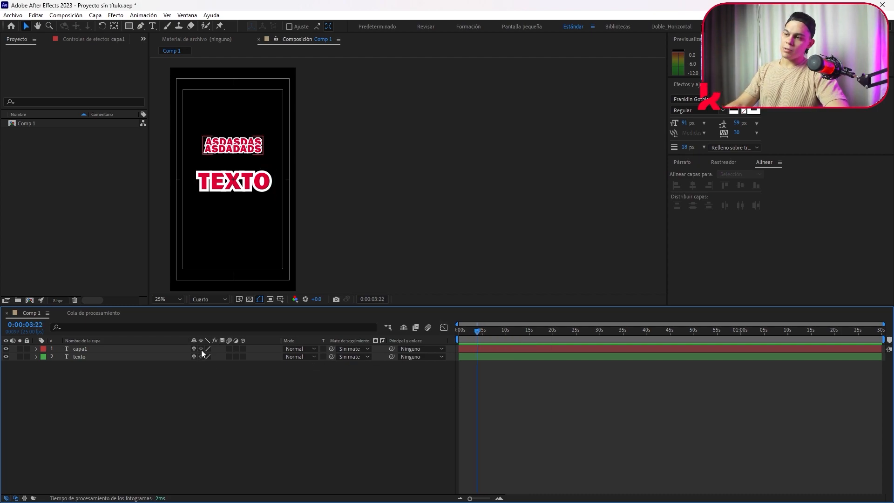
left_click_drag(234, 140, 328, 142)
left_click(199, 357)
left_click(200, 352)
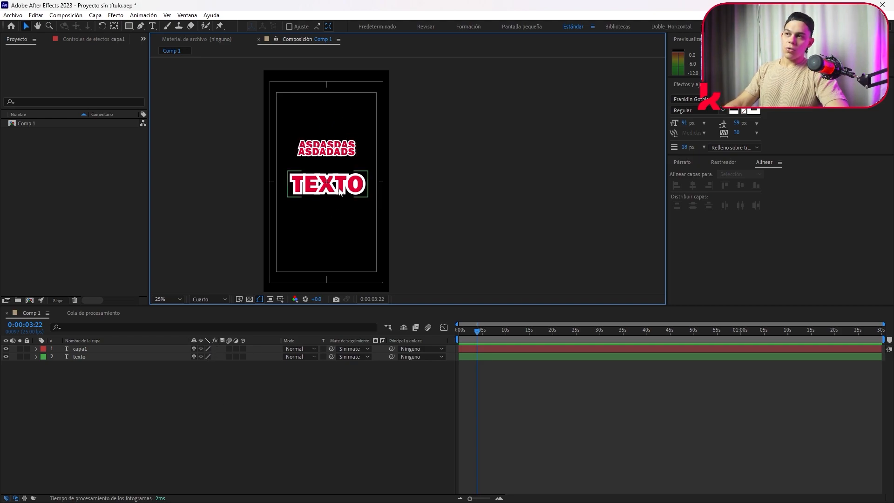
Step: Examine the TEXTO lettering's edges up close at Completa preview resolution and return the resolution to Cuarto
scroll(294, 168, "up", 4)
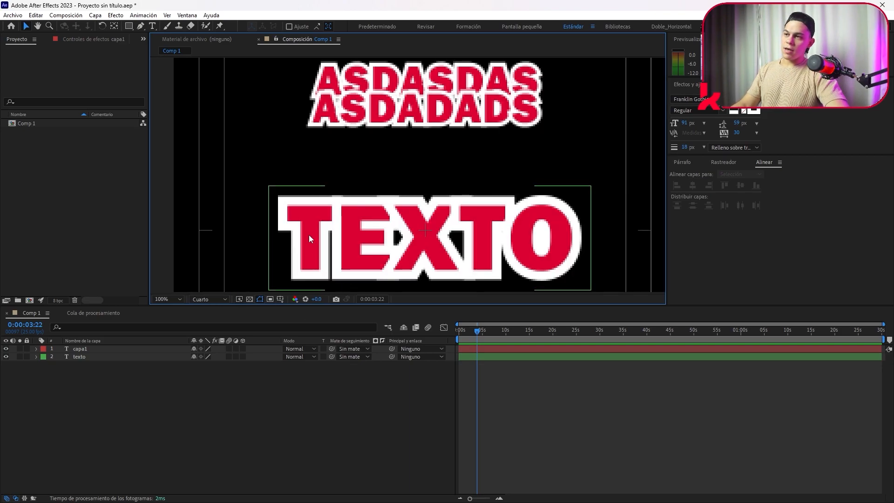
left_click_drag(308, 235, 289, 190)
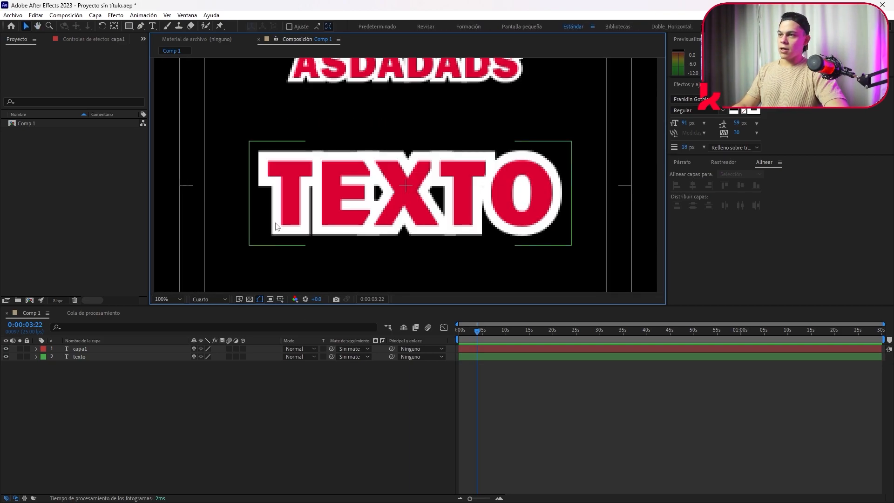
scroll(286, 202, "up", 1)
left_click(208, 301)
left_click(219, 321)
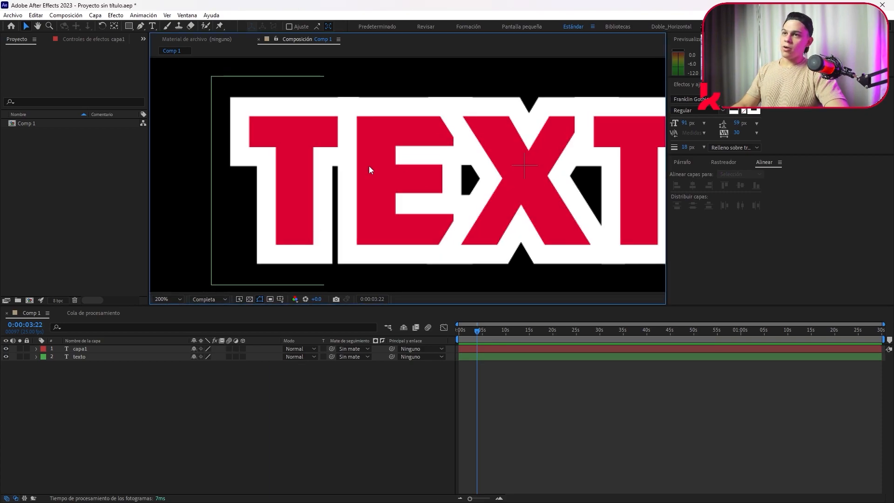
scroll(368, 167, "down", 1)
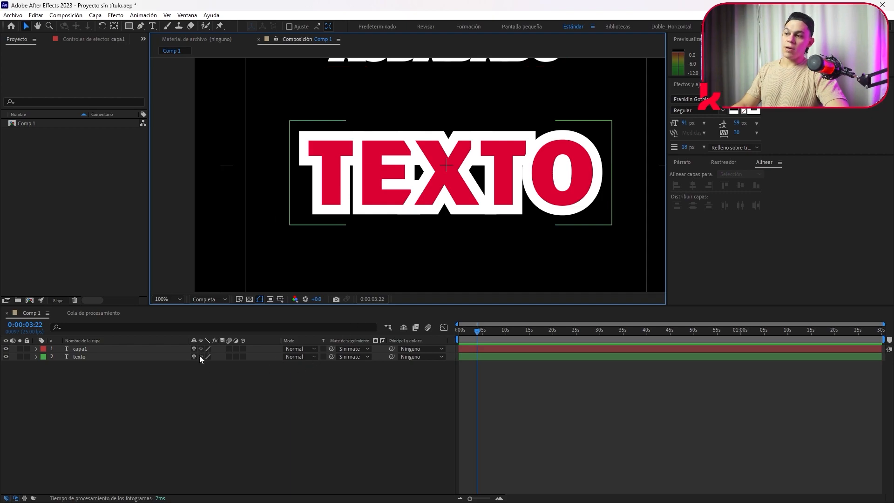
left_click(216, 302)
left_click(224, 358)
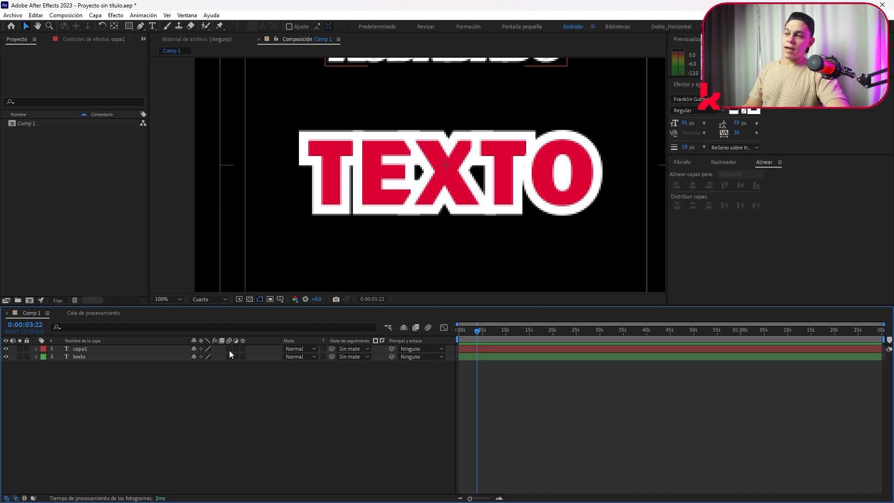
Step: Enable motion blur and animate the texto layer's position from 354, 1516 at 0:00:03:22 to 721, 1516 at 0:00:05:01
left_click_drag(229, 351, 229, 356)
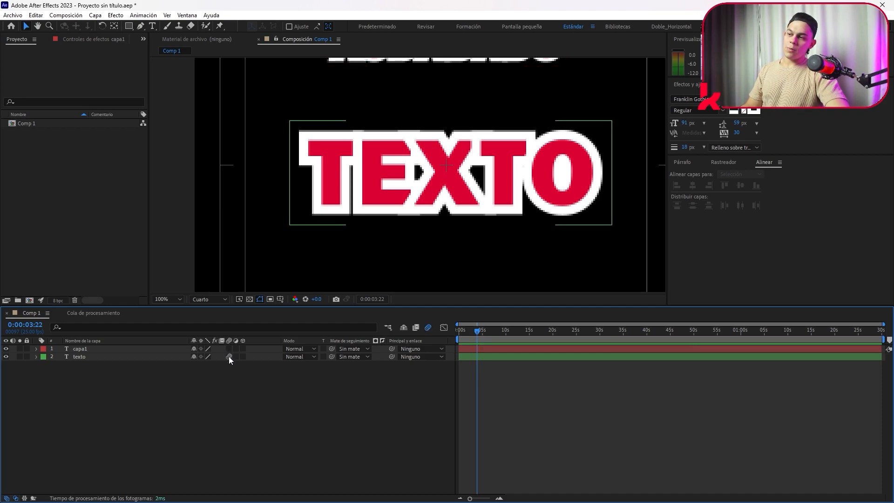
left_click_drag(496, 183, 402, 184)
key("Return")
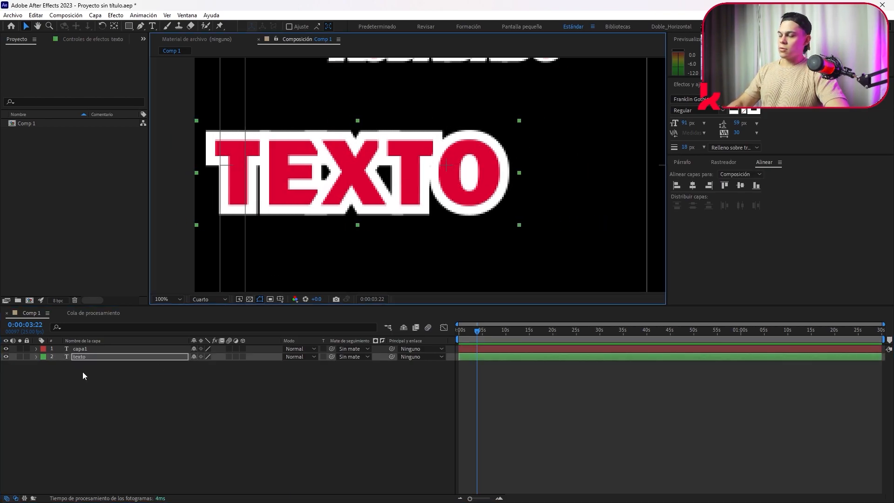
key("p")
left_click(60, 364)
left_click_drag(500, 328, 482, 337)
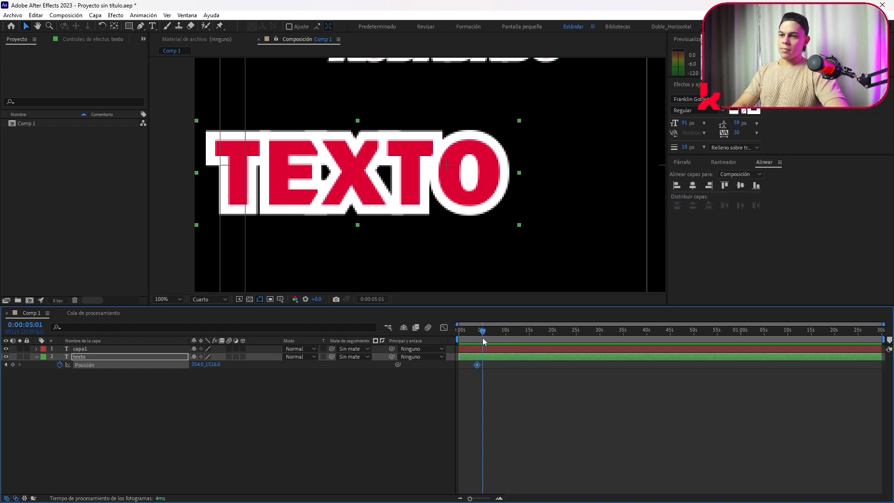
left_click_drag(367, 196, 541, 215)
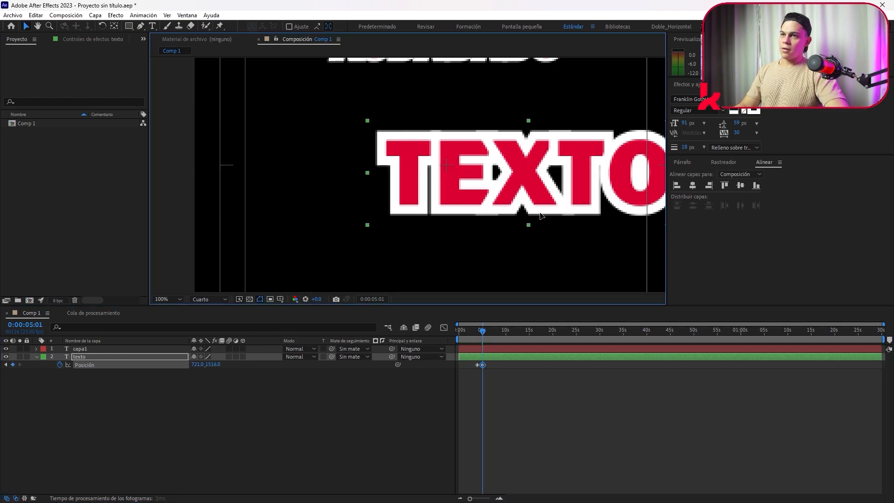
Step: Play back the texto layer's position animation from 0:00:02:09 and stop the preview
left_click(473, 331)
left_click_drag(473, 332, 469, 332)
left_click(423, 437)
key("space")
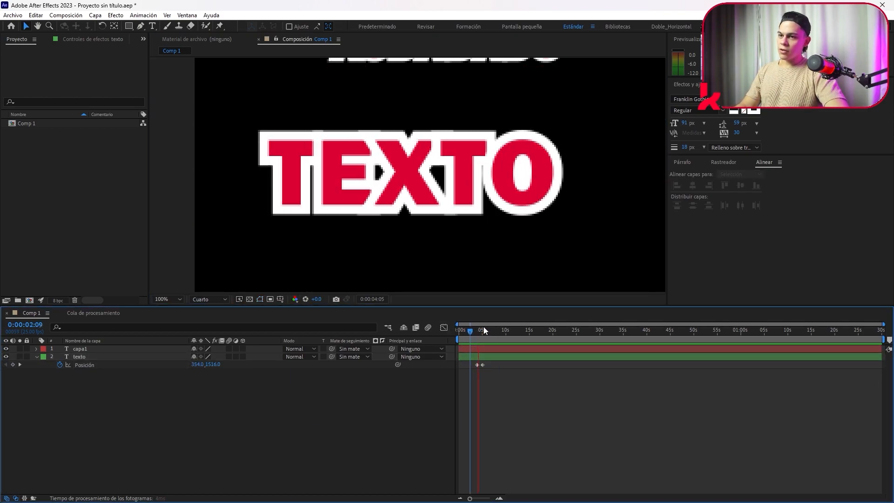
key("space")
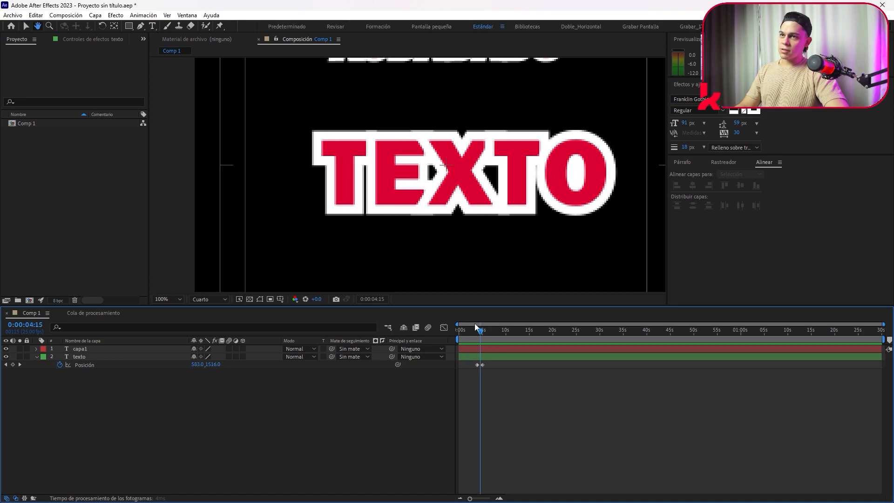
Step: Move the texto layer's second position keyframe earlier to 0:00:04:02 and preview the animation from about 0:00:03:13
scroll(479, 378, "up", 5)
left_click_drag(503, 366, 587, 390)
left_click_drag(570, 332, 546, 335)
left_click(570, 427)
key("space")
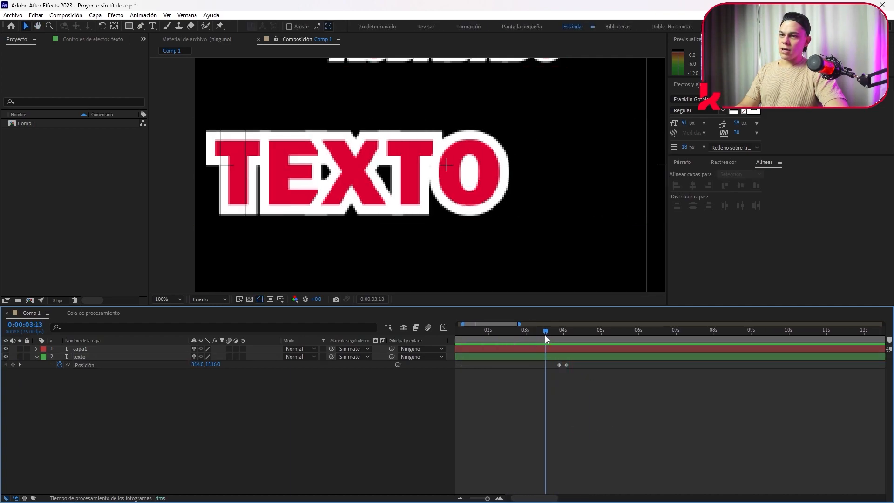
Step: Enable motion blur on the texto layer and check its moving frames around 0:00:03:23
left_click(229, 357)
key("v")
key("k")
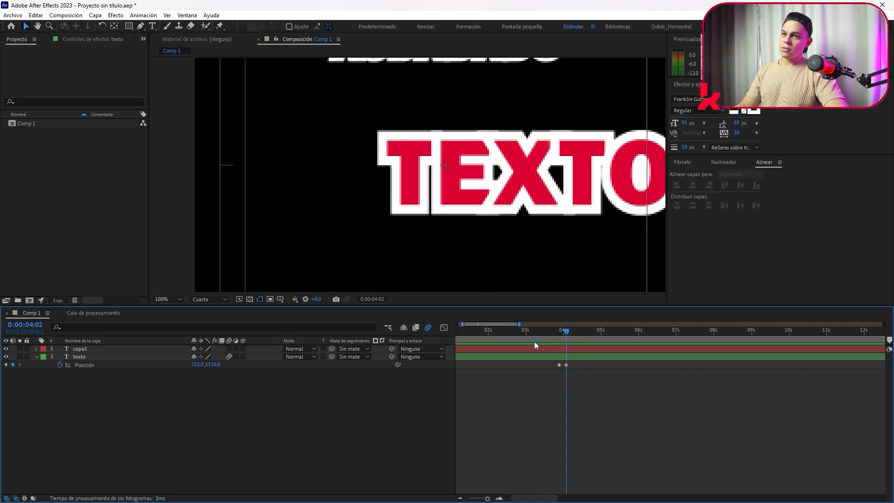
mouse_move(560, 333)
left_mouse_down()
mouse_move(549, 335)
mouse_move(579, 342)
mouse_move(561, 351)
left_mouse_up()
key("Page_Down")
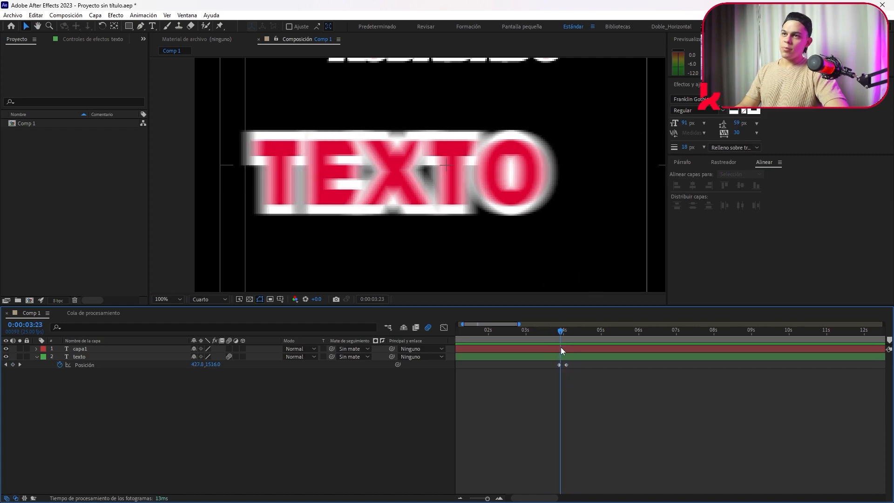
key("Page_Down")
left_click_drag(563, 348, 547, 357)
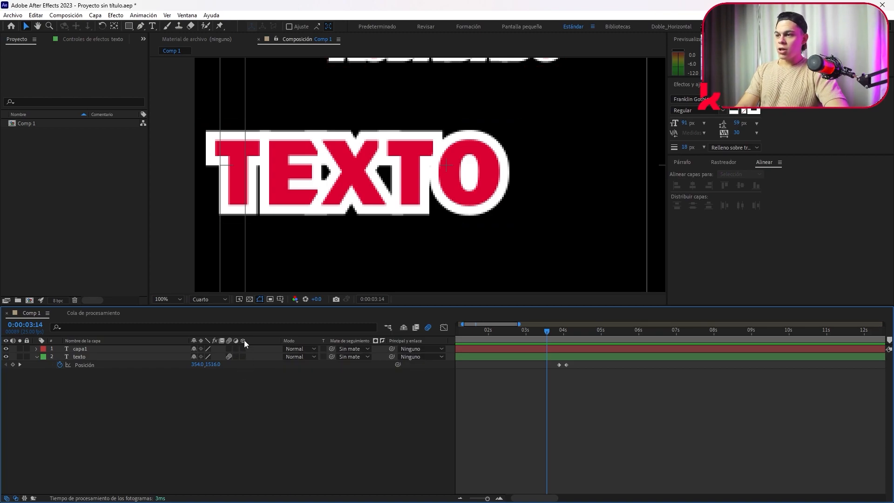
Step: Try the texto layer as a 3D layer with an X rotation of about -22°, and turn 3D off again
left_click(243, 357)
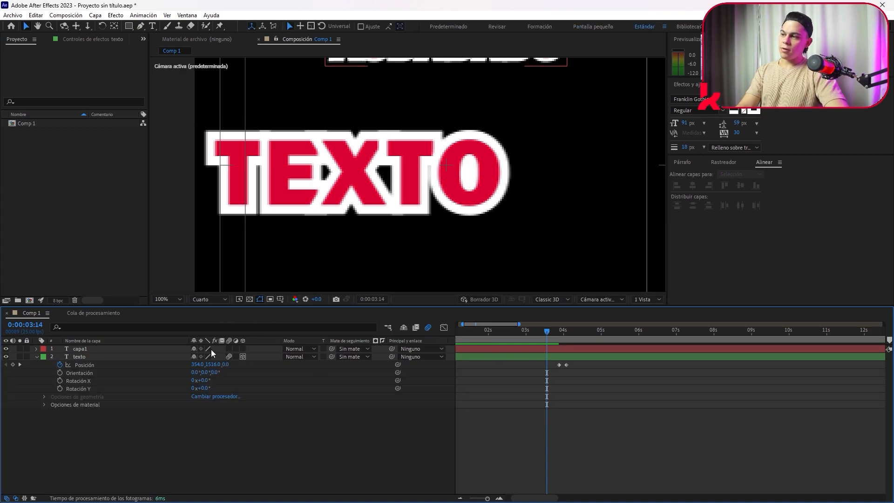
left_click_drag(201, 380, 179, 370)
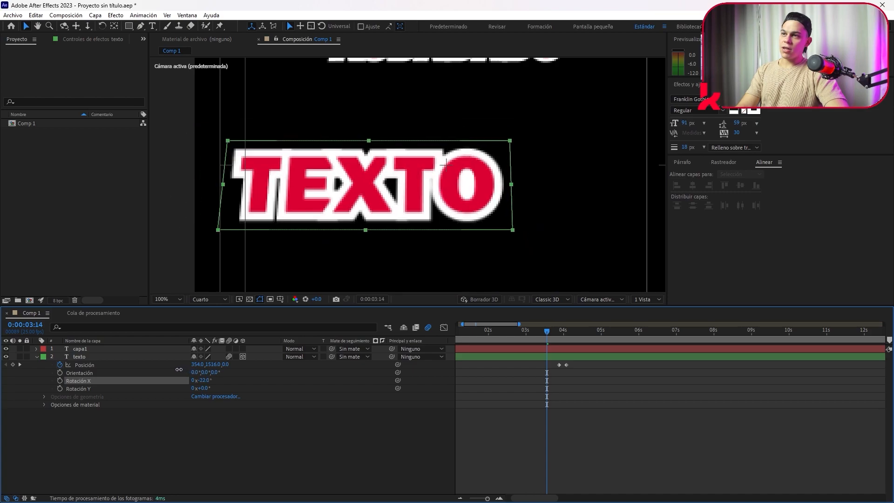
left_click(243, 357)
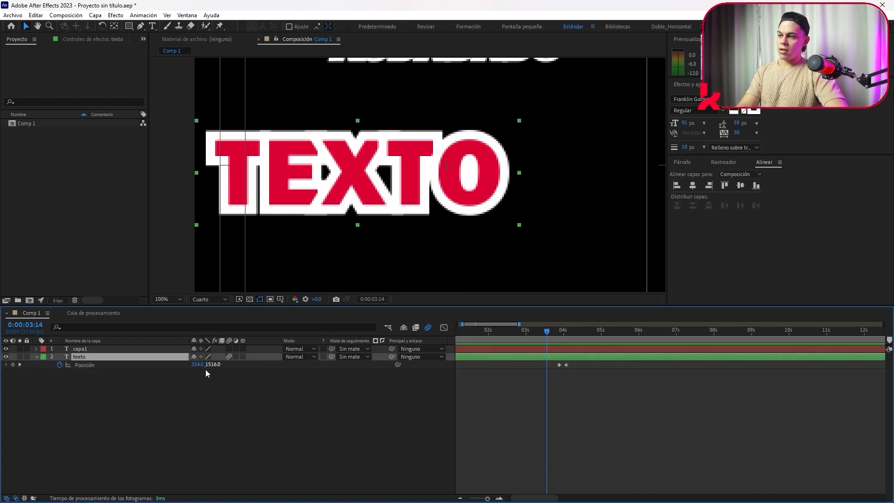
Step: Delete the texto layer's position keyframes and move the lettering to 547, 1516
left_click(350, 400)
left_click_drag(586, 388, 547, 373)
key("Delete")
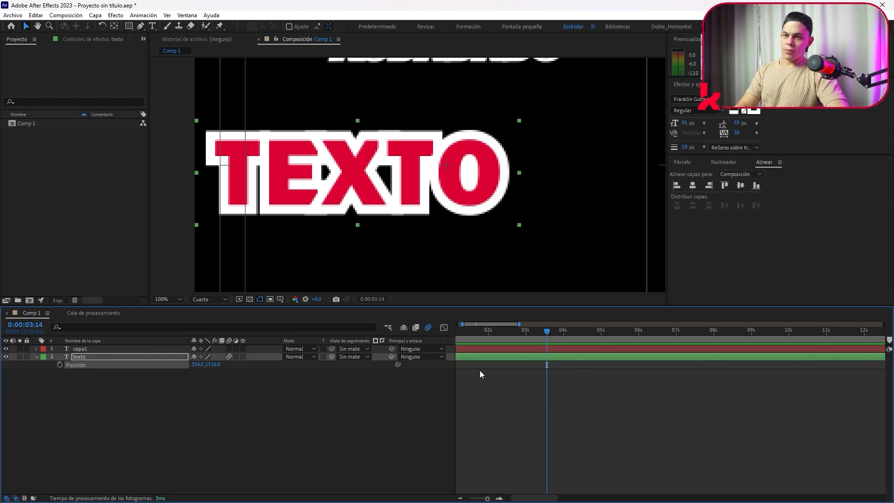
left_click_drag(399, 180, 489, 180)
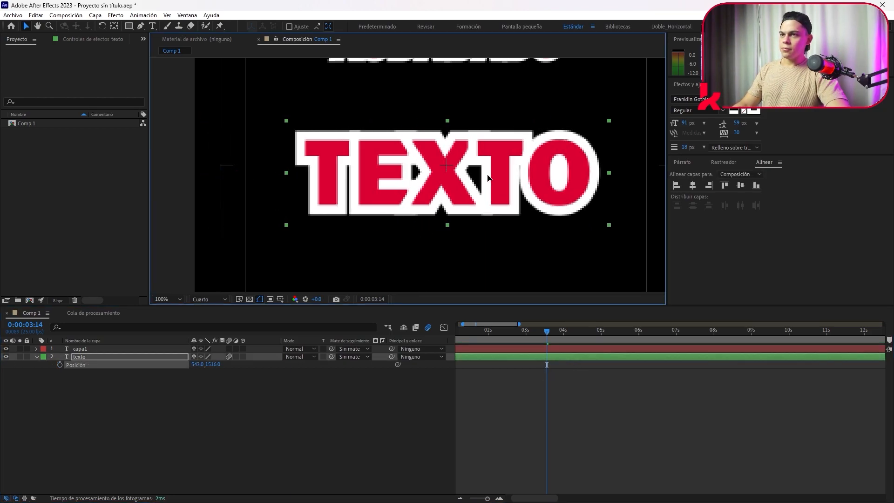
left_click(269, 412)
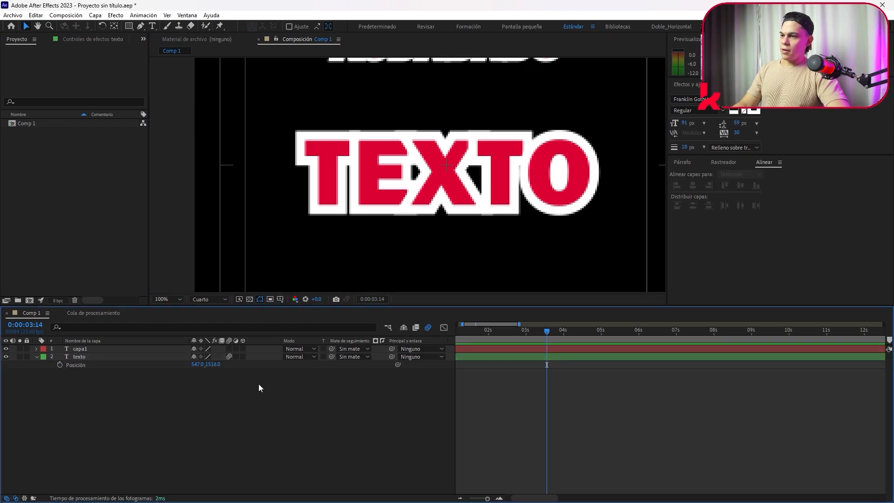
Step: Examine the blending modes and the track matte control available for the texto layer
left_click(302, 357)
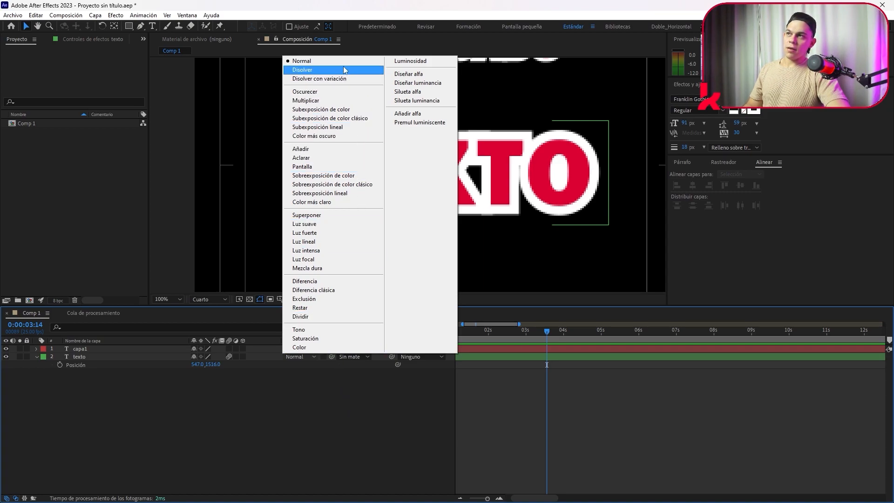
left_click(327, 409)
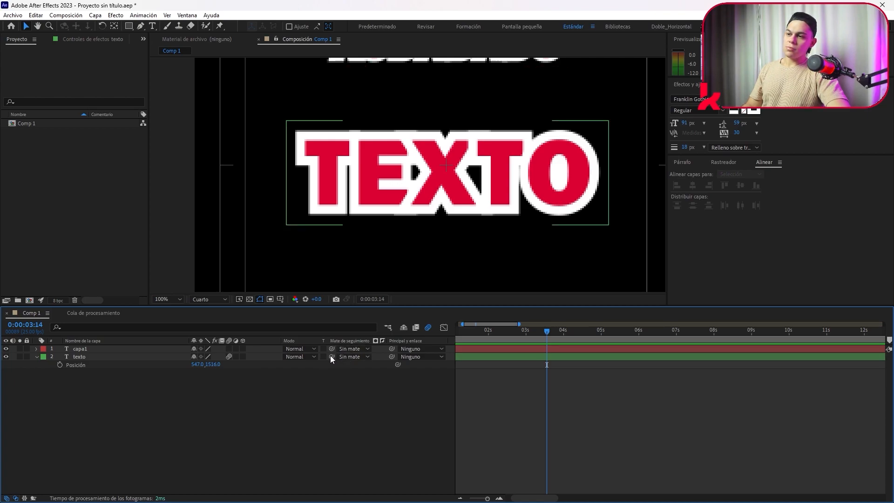
mouse_move(331, 357)
left_mouse_down()
mouse_move(142, 382)
mouse_move(178, 357)
mouse_move(330, 360)
mouse_move(111, 350)
mouse_move(133, 370)
mouse_move(101, 353)
mouse_move(324, 366)
mouse_move(199, 378)
mouse_move(126, 349)
mouse_move(351, 345)
mouse_move(329, 359)
left_mouse_up()
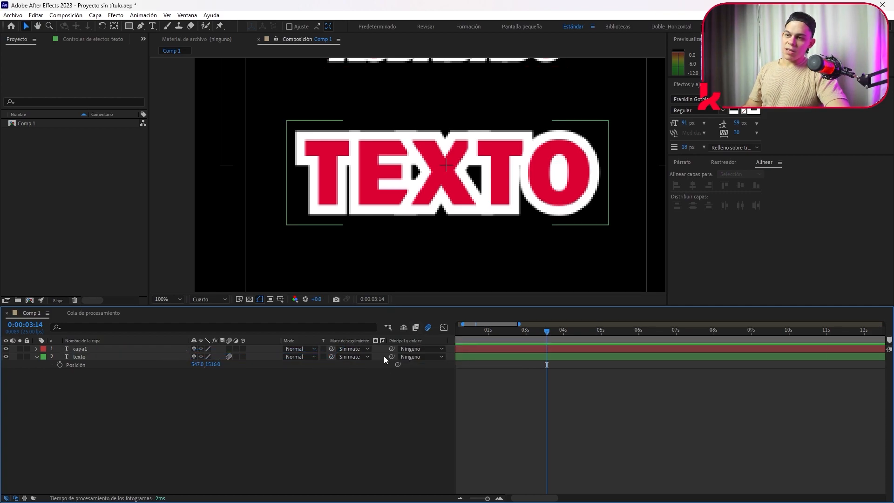
Step: Parent the texto layer to the capa1 layer
left_click(98, 358)
key("comma")
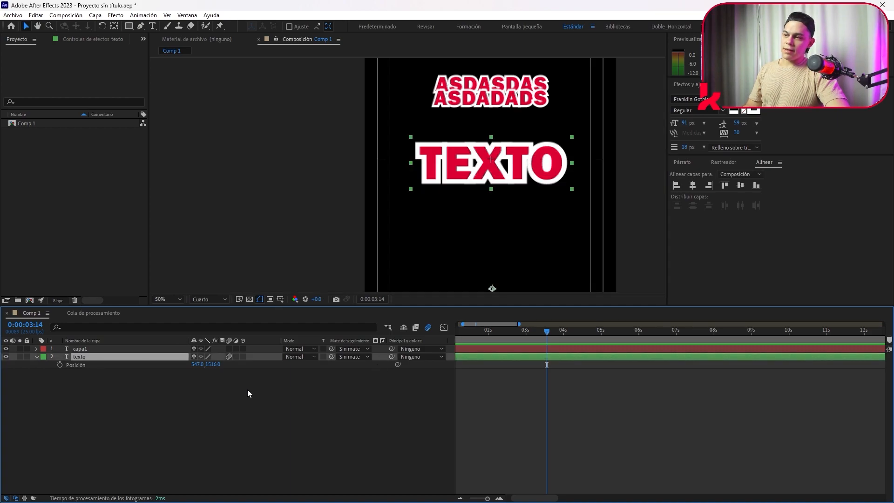
left_click_drag(391, 356, 114, 349)
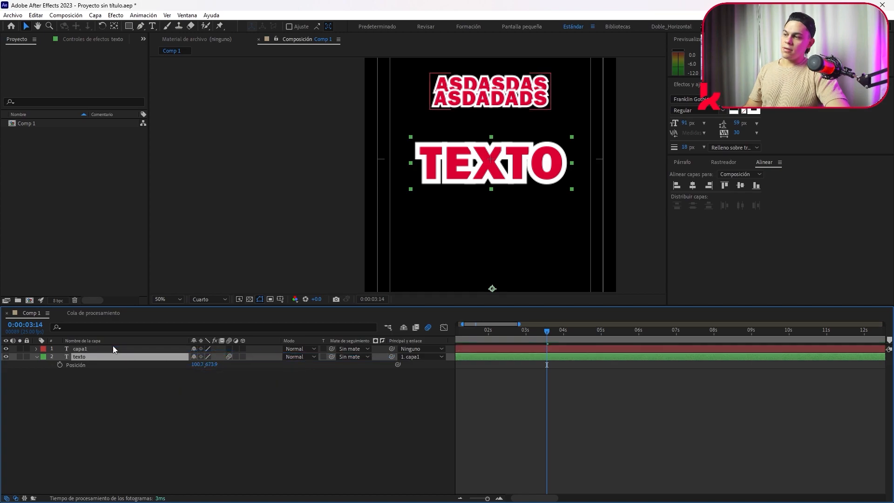
Step: Try moving capa1 to test the parenting with texto, and undo the move
left_click_drag(503, 99, 525, 128)
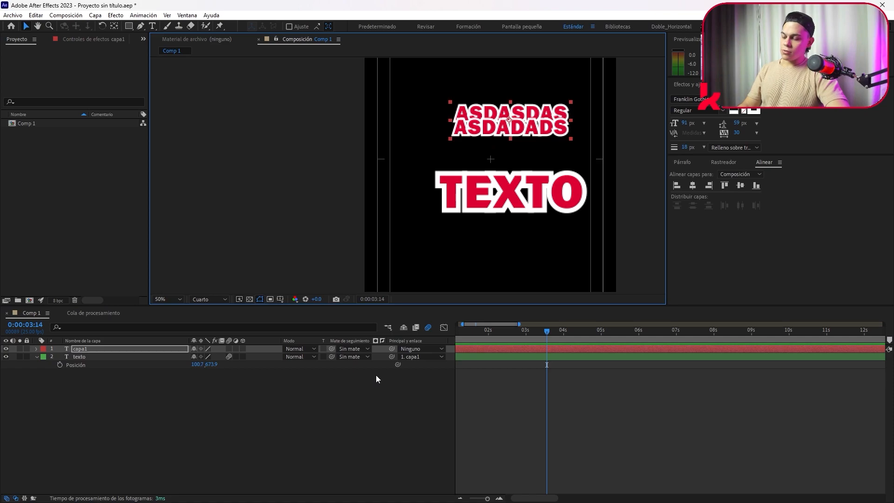
key("ctrl+z")
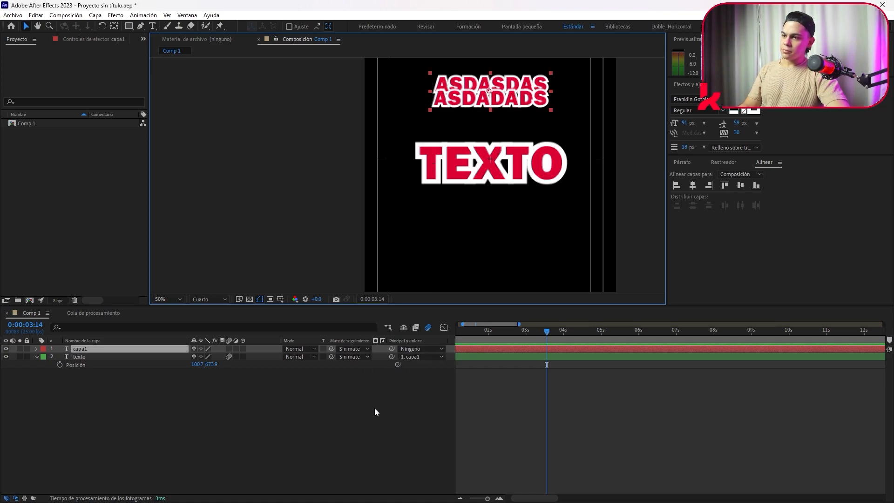
left_click(371, 405)
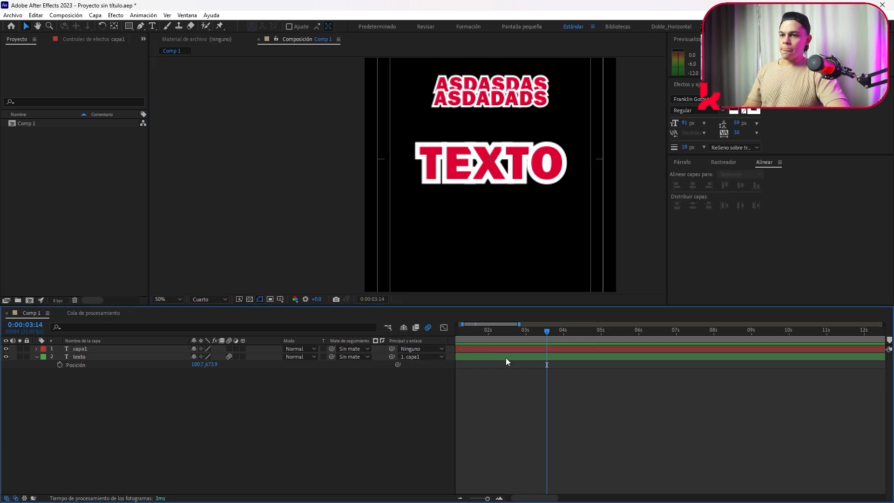
Step: Show and hide the graph editor, and set the current time to 0:00:00:00
left_click(444, 328)
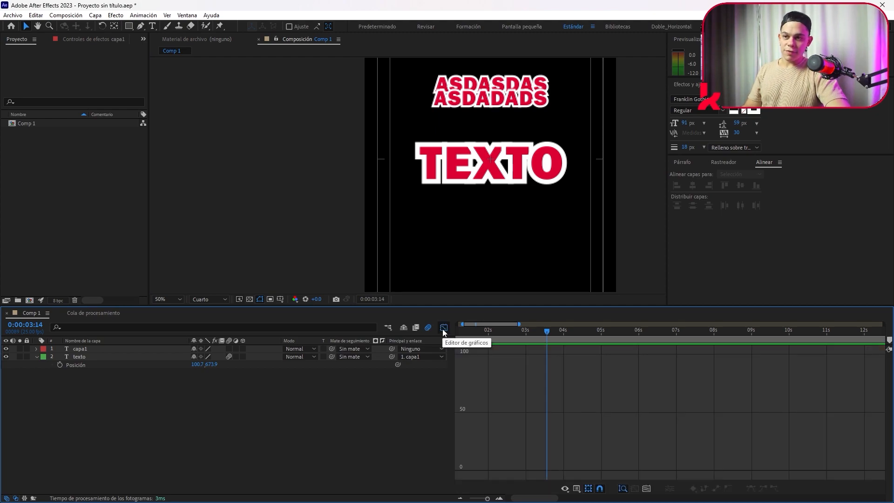
left_click(444, 328)
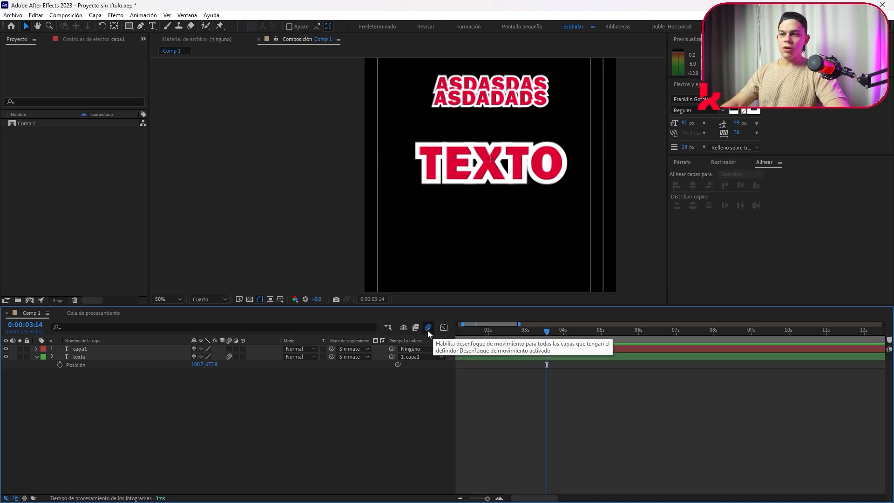
left_click_drag(518, 329, 405, 352)
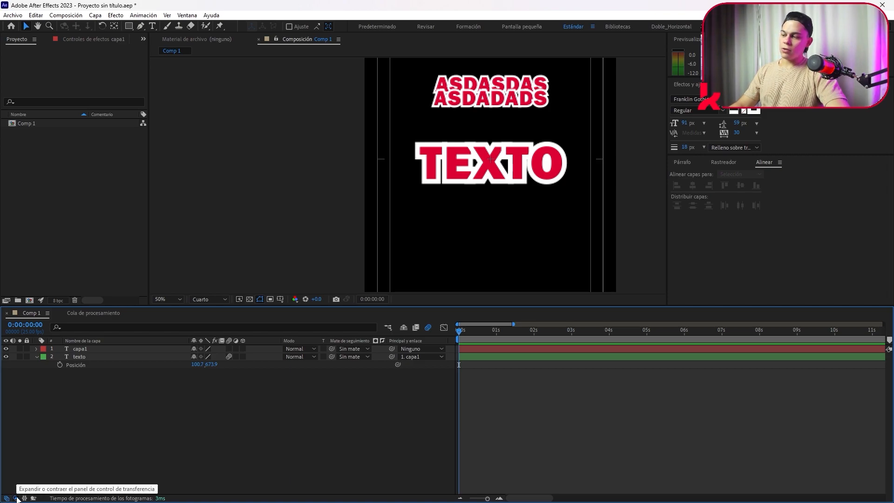
Step: Collapse the timeline's transfer control and layer switches columns
left_click(16, 499)
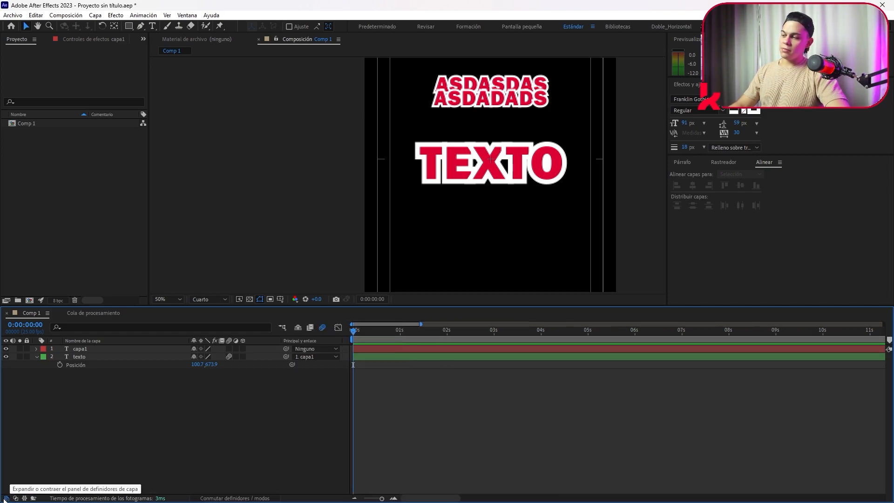
left_click(6, 498)
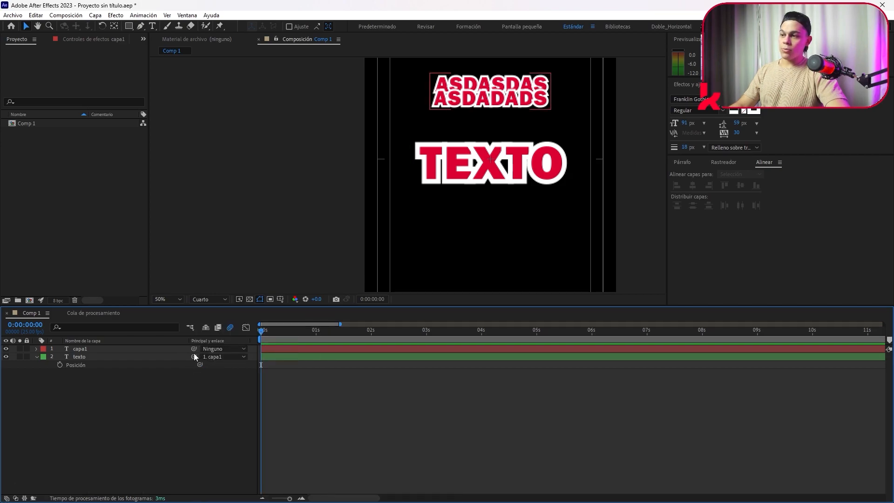
Step: Set the current time to 0:00:10:00 and start the work area there
left_click_drag(262, 331, 349, 385)
scroll(399, 364, "down", 3)
left_click_drag(279, 332, 328, 391)
scroll(356, 353, "down", 3)
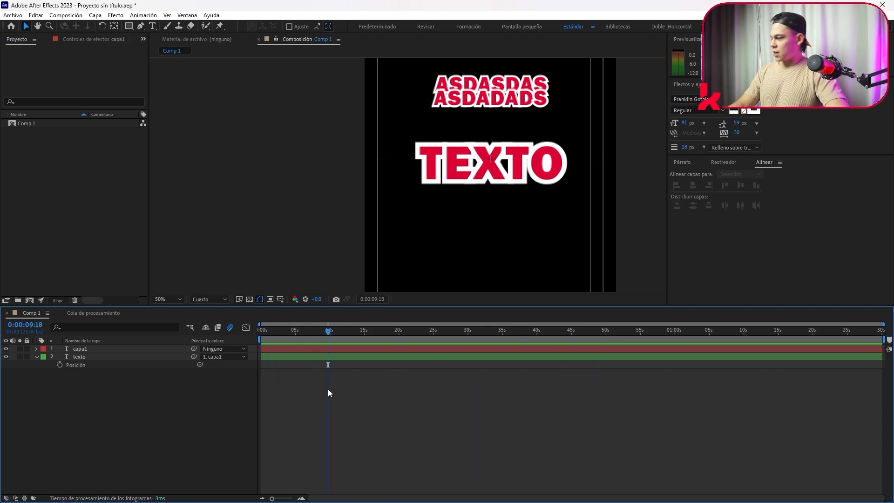
mouse_move(327, 331)
left_mouse_down()
mouse_move(319, 334)
mouse_move(331, 335)
left_mouse_up()
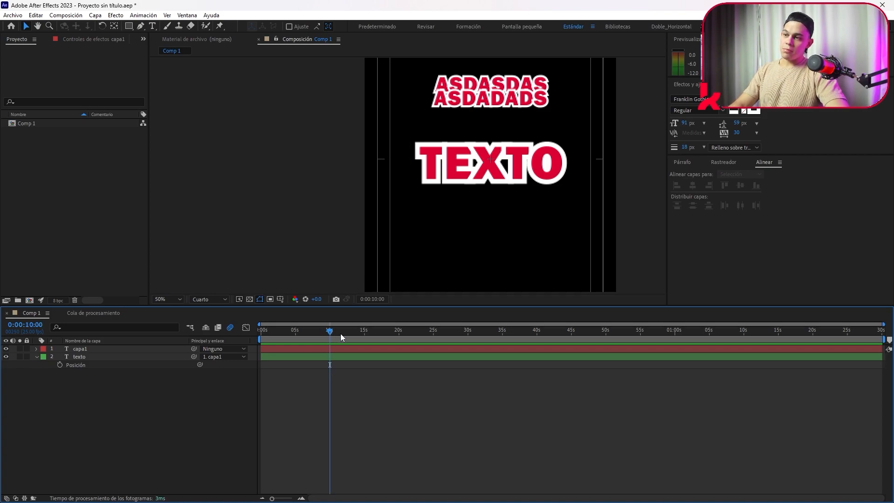
key("b")
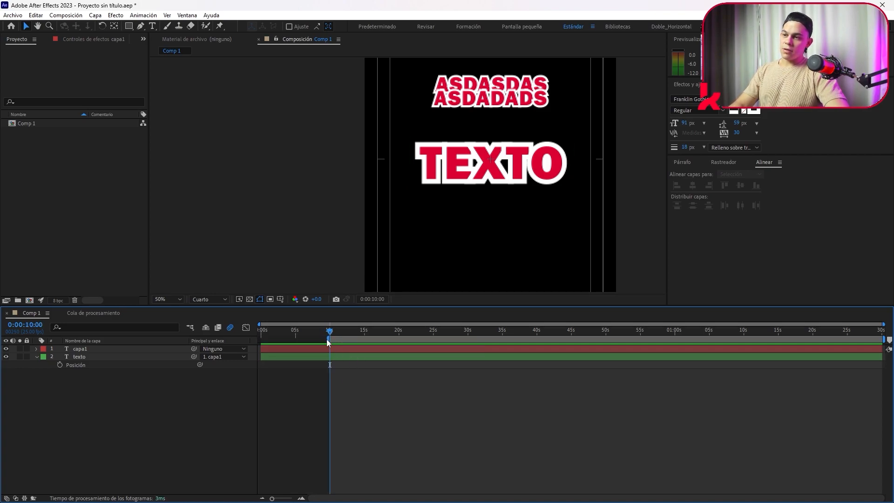
Step: Try starting the work area at about 0:00:04:20, and return its start to about 0:00:10:00
left_click_drag(326, 339, 293, 372)
left_click_drag(329, 336, 287, 340)
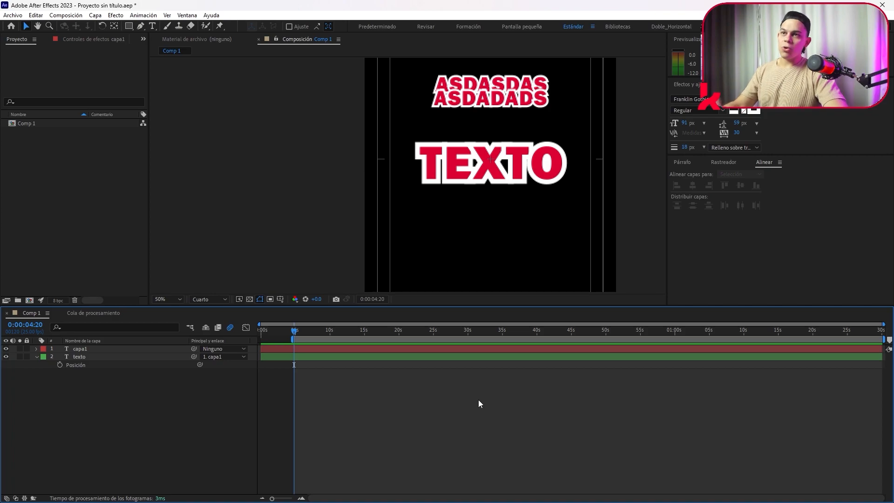
left_click_drag(294, 337, 311, 355)
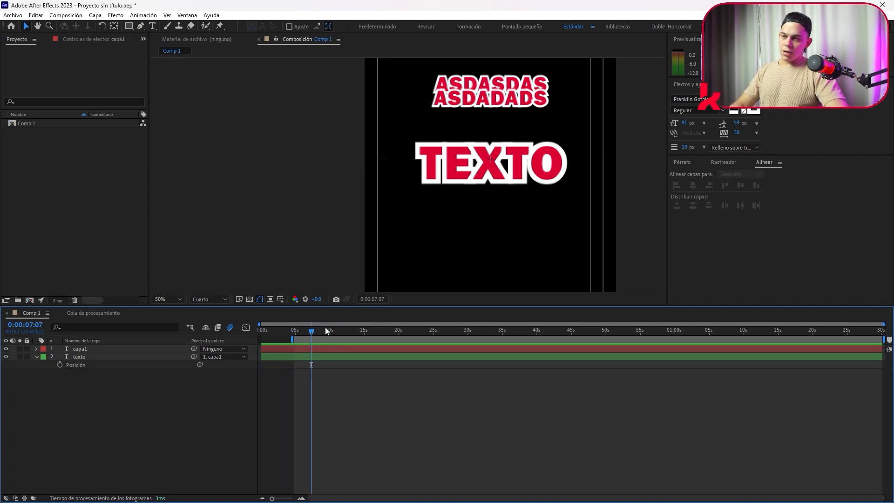
key("b")
left_click_drag(313, 333, 399, 338)
key("b")
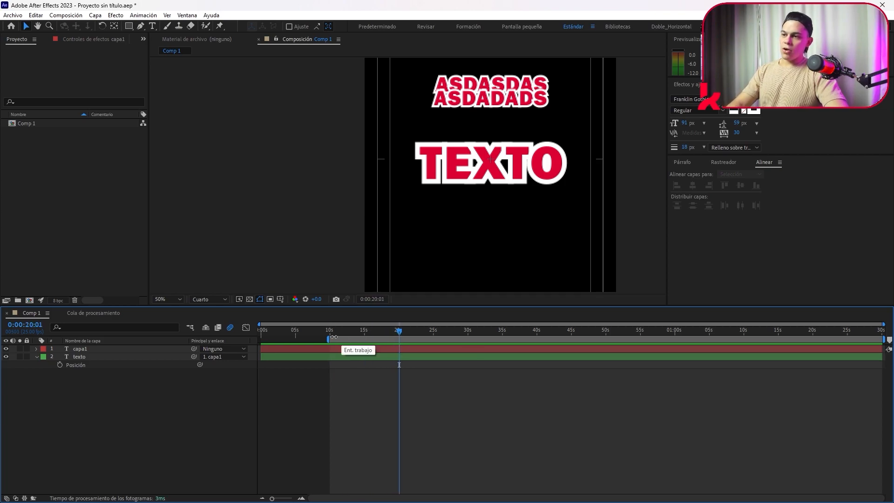
Step: End the work area at about 0:00:19:21 and set the current time to 0:00:10:00
left_click_drag(344, 332, 398, 334)
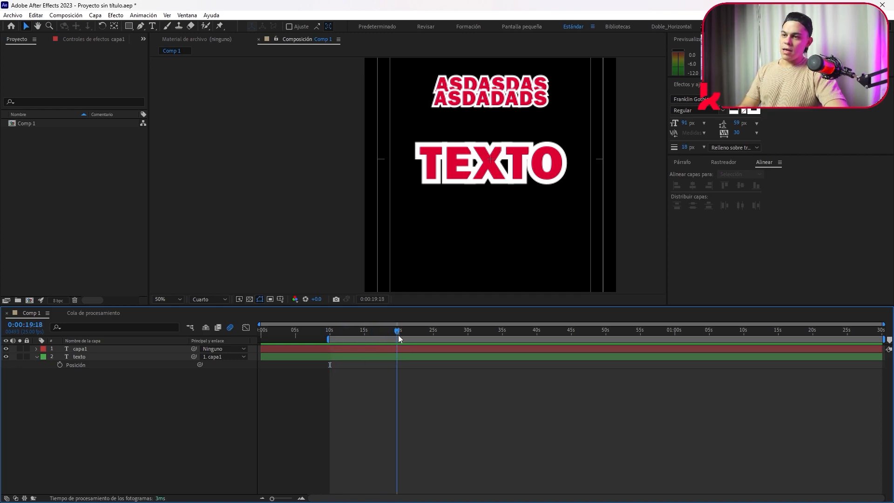
key("n")
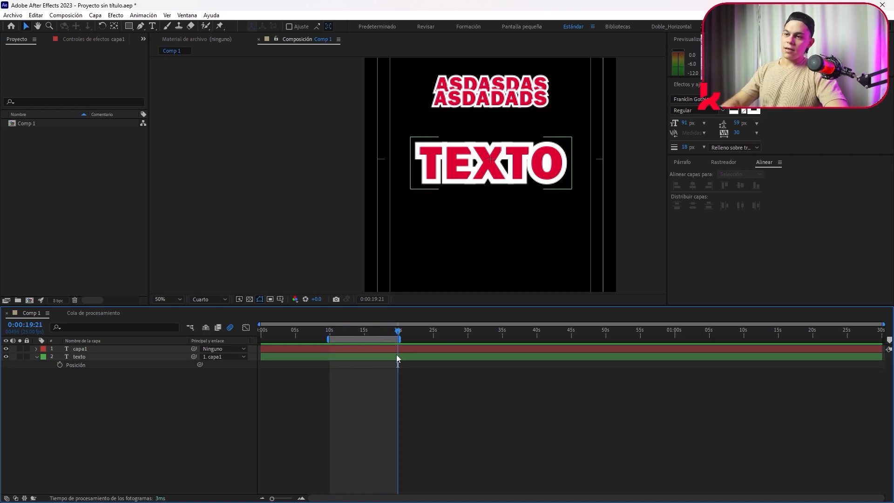
scroll(351, 337, "up", 2)
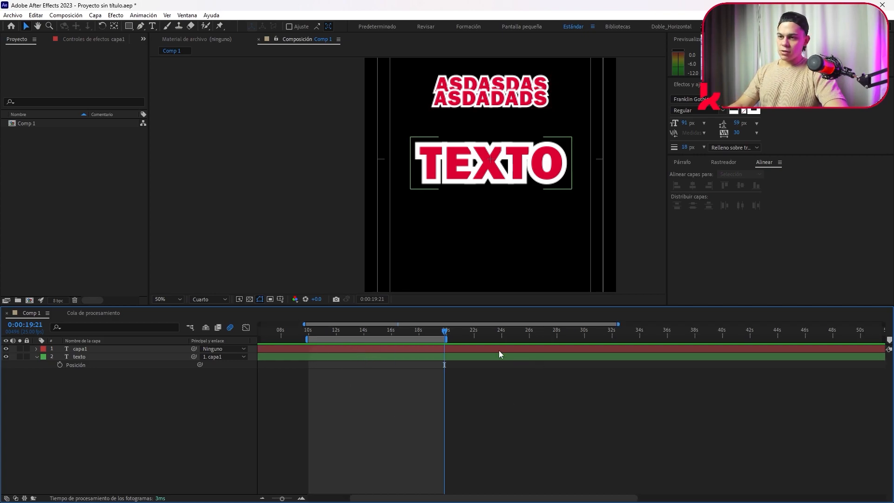
left_click_drag(449, 340, 514, 339)
left_click_drag(622, 375, 449, 428)
left_click_drag(427, 333, 315, 345)
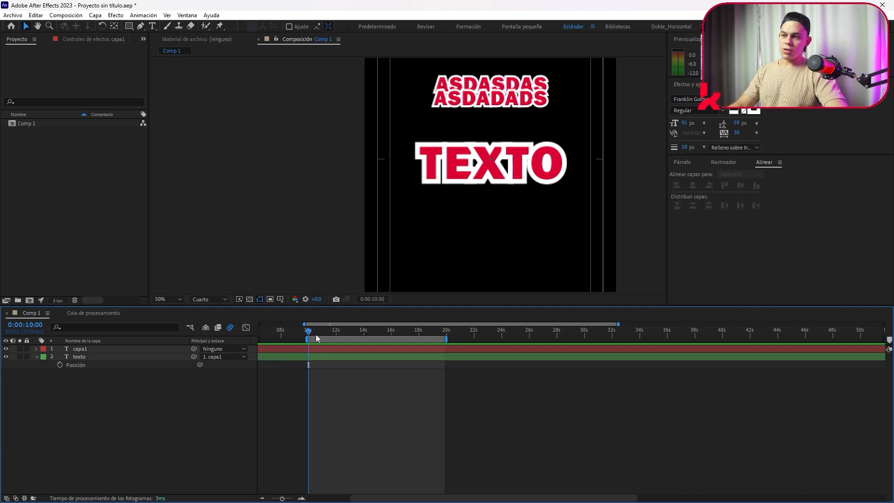
Step: Preview the work area's playback with the current time at its start and near its end at 0:00:19:06
key("space")
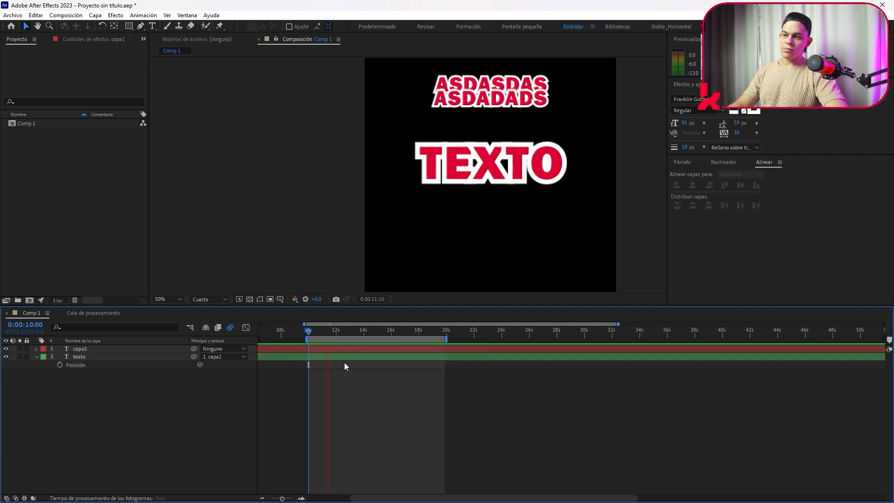
left_click_drag(417, 333, 436, 334)
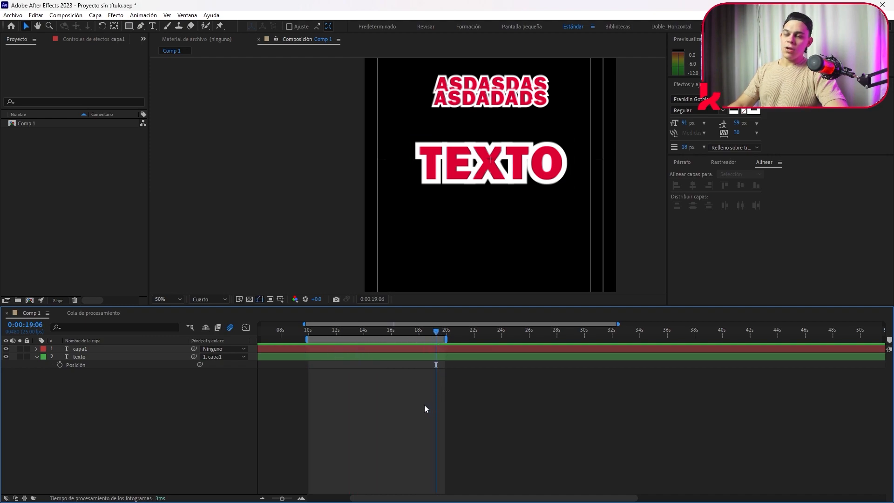
key("space")
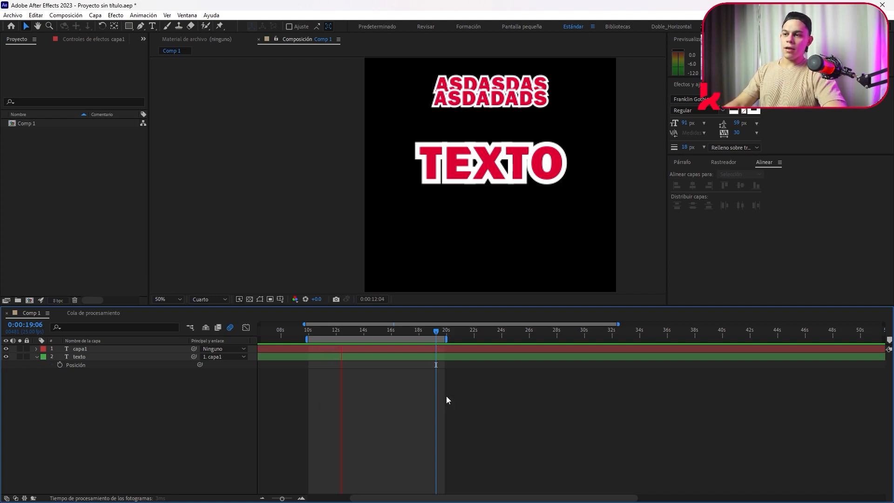
key("'")
left_click_drag(340, 332, 359, 360)
Step: Shift the work area to the beginning of the composition and extend its end to about 21 seconds
key("minus")
key("minus")
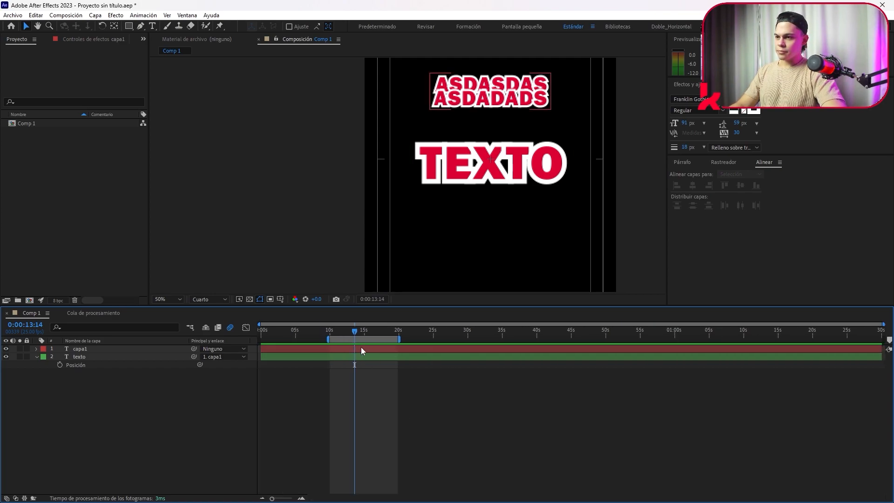
key("equal")
key("minus")
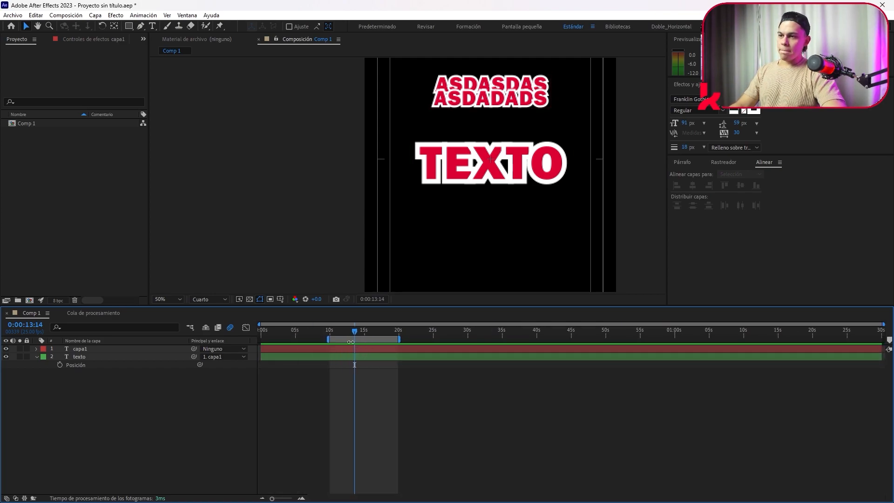
left_click_drag(347, 340, 259, 345)
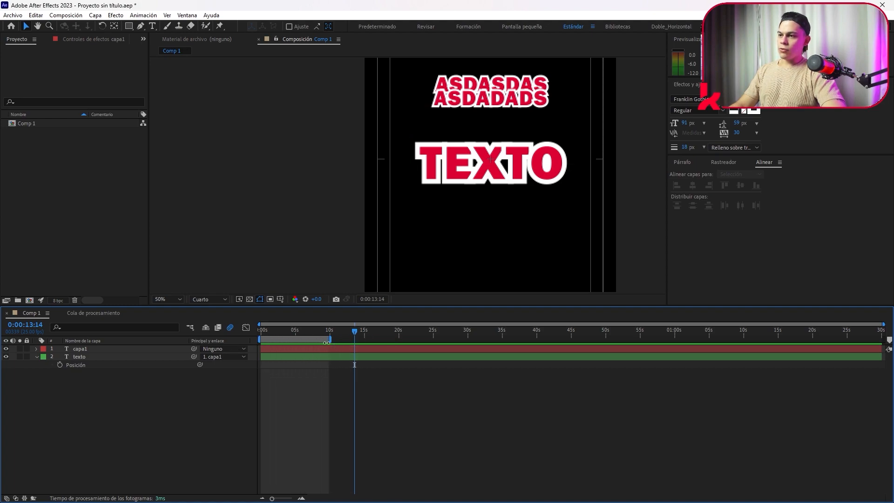
left_click_drag(330, 339, 404, 363)
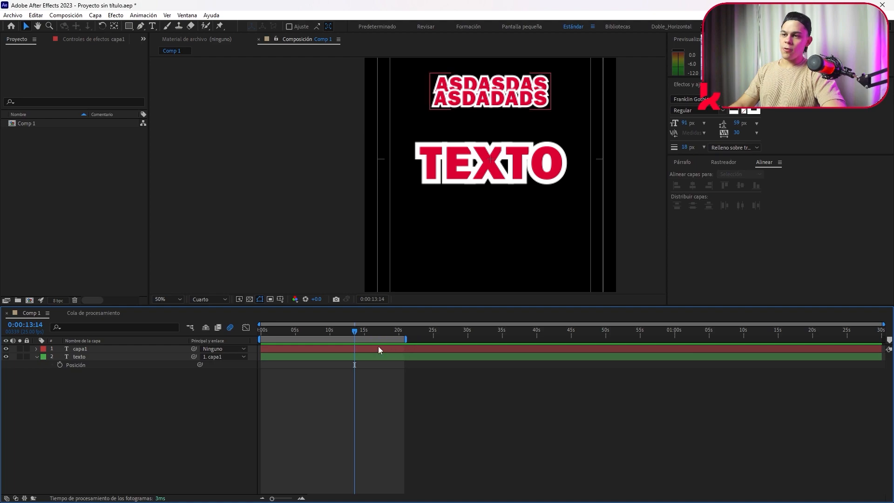
Step: Reset the work area to the full composition, try shortening its end to about 4 seconds, and reset it again
left_click(323, 349)
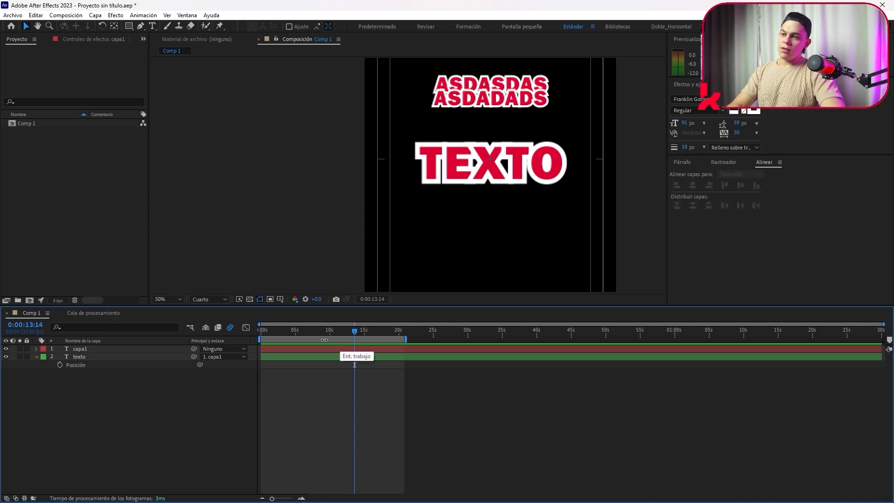
double_click(324, 340)
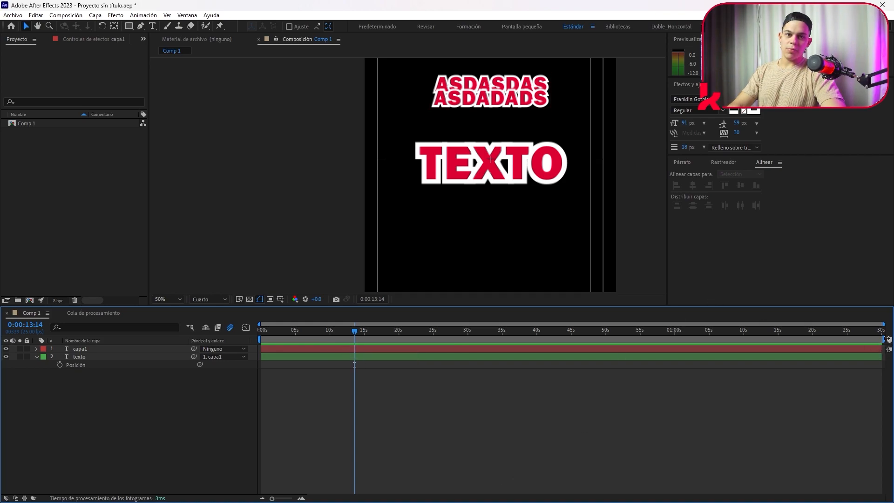
left_click_drag(883, 339, 277, 337)
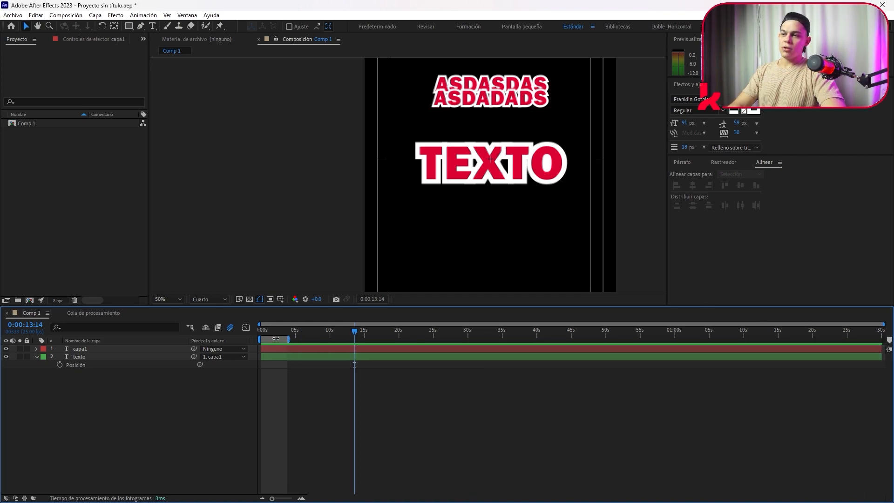
double_click(275, 337)
Step: Scrub through the timeline and return the current time to 0:00:00:00
left_click_drag(331, 331, 343, 368)
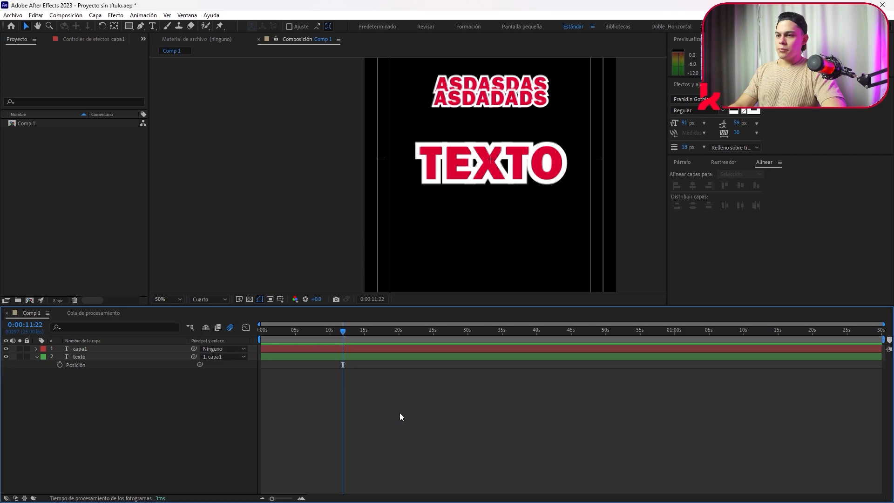
left_click_drag(393, 329, 246, 363)
left_click(285, 350)
left_click(519, 426)
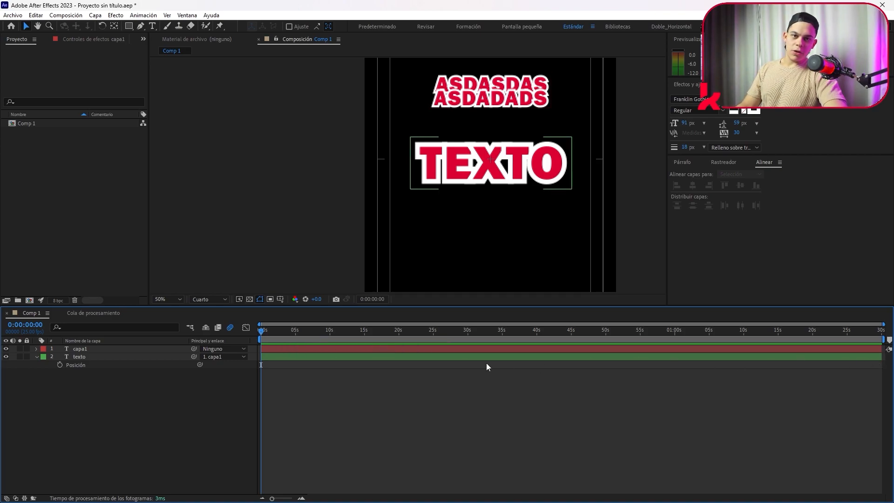
Step: Trim the end of capa1 to about 11 seconds and texto to about 4 seconds, and check the frame at 0:00:07:23
left_click_drag(881, 348, 338, 371)
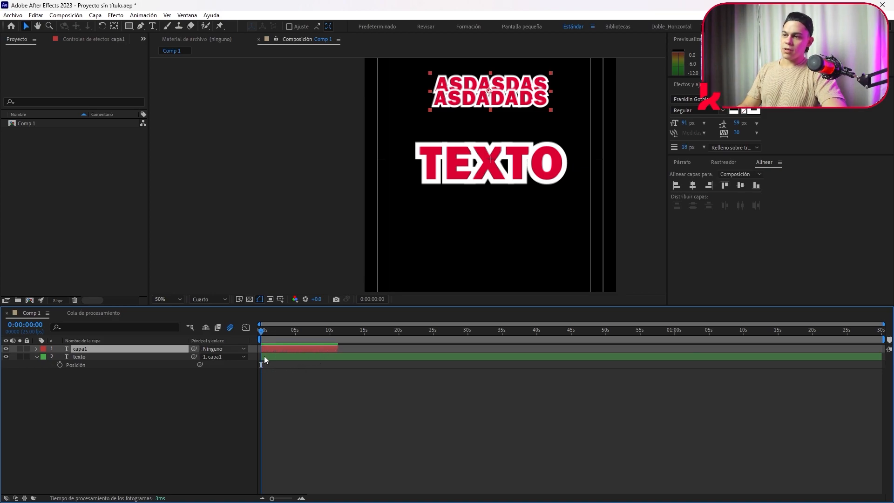
left_click(361, 357)
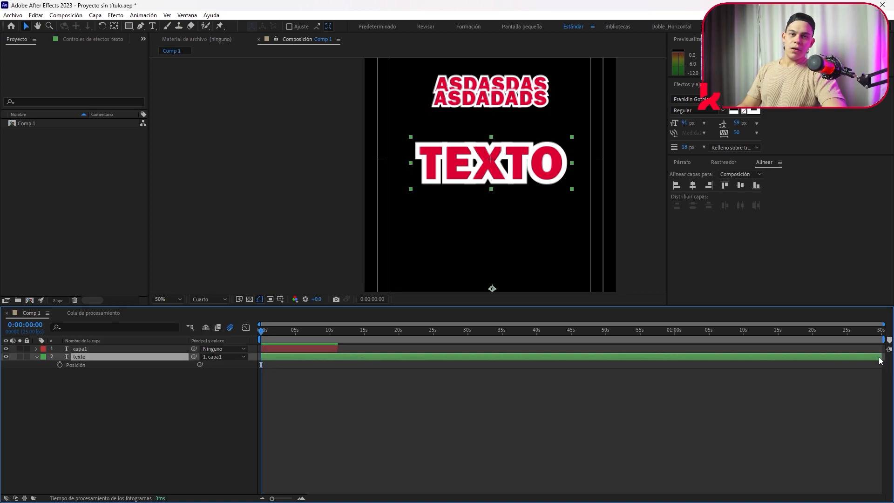
left_click_drag(880, 360, 287, 369)
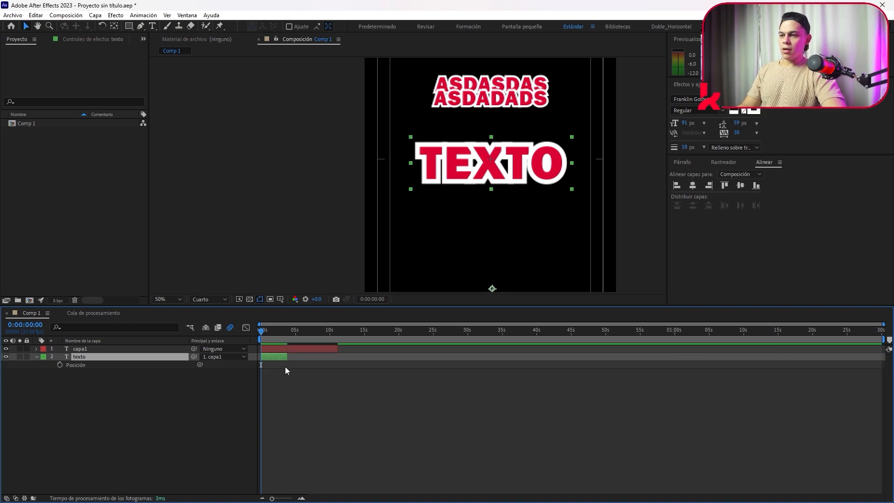
left_click_drag(286, 333, 315, 339)
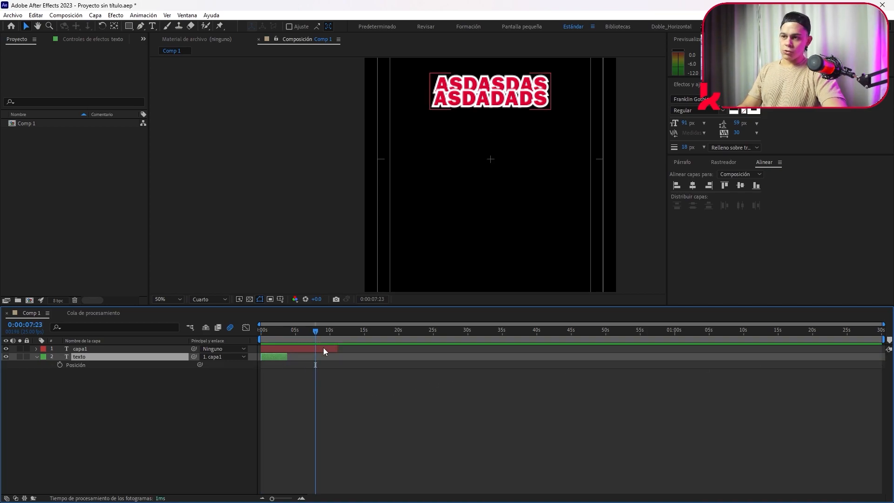
left_click(323, 348)
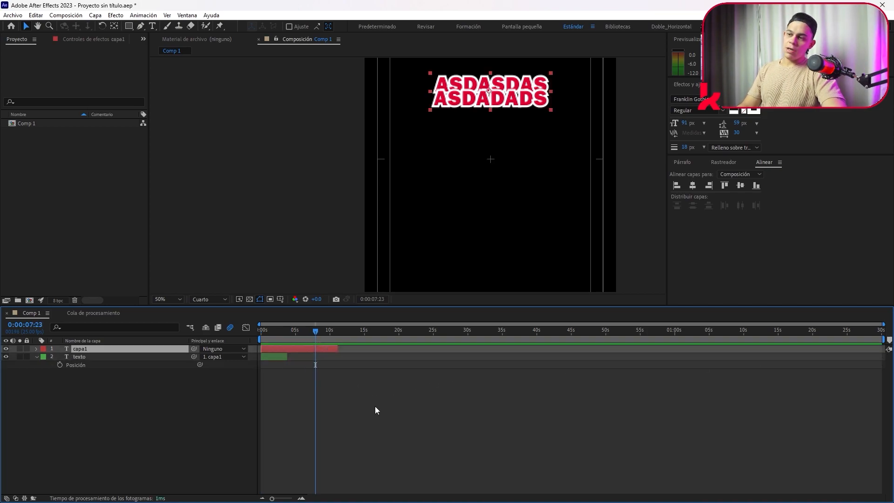
Step: Extend the end of capa1 to about 26 seconds and texto to about 23 seconds, and set the current time to 0:00:10:02
left_click(310, 330)
left_click_drag(310, 331, 442, 350)
left_click_drag(288, 357, 417, 358)
left_click(343, 339)
left_click_drag(343, 339, 331, 335)
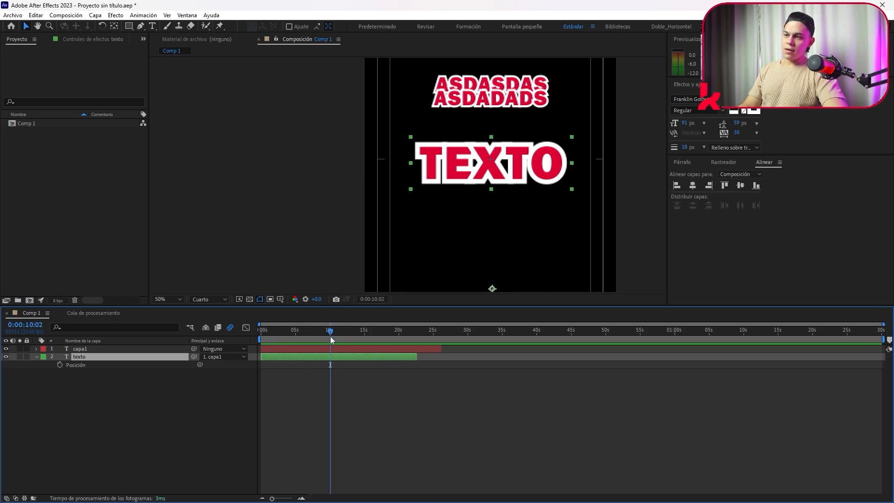
Step: Extend the texto layer to about 24 seconds, and split it at the current time and delete the second part
mouse_move(417, 358)
left_mouse_down()
mouse_move(325, 357)
mouse_move(424, 358)
left_mouse_up()
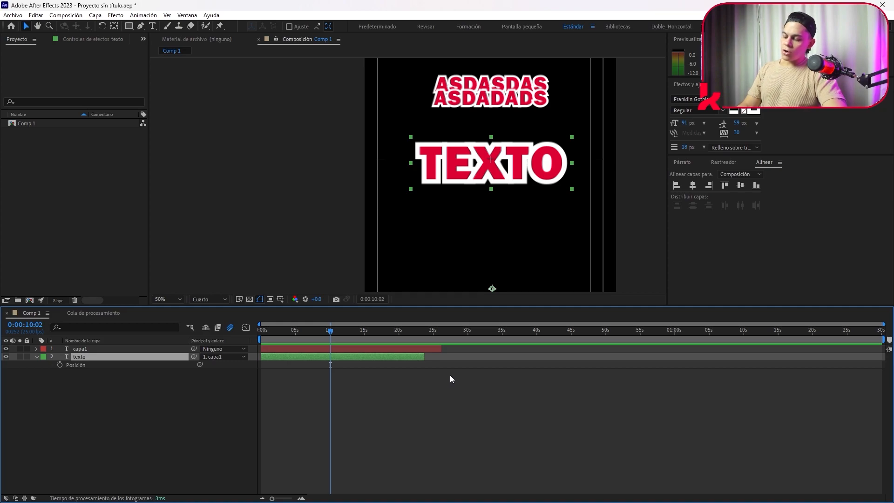
key("ctrl+shift+d")
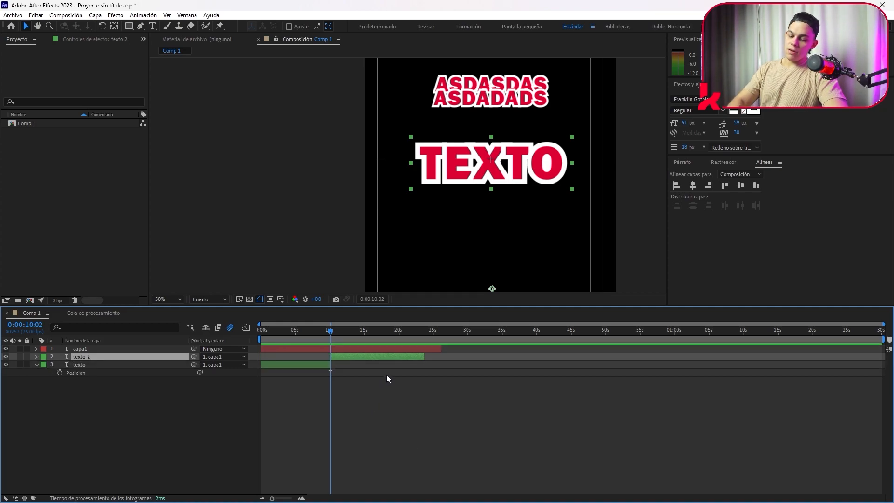
key("Delete")
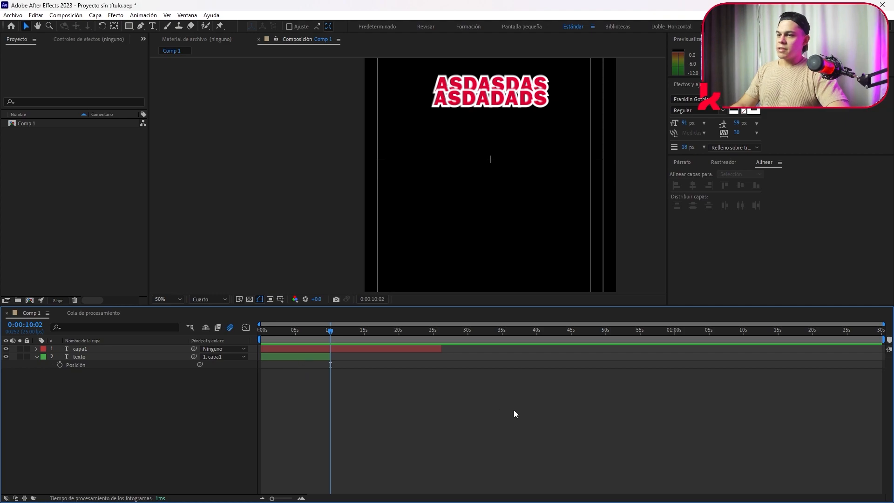
Step: Delete both the capa1 and texto layers from Comp 1
left_click_drag(167, 408, 77, 348)
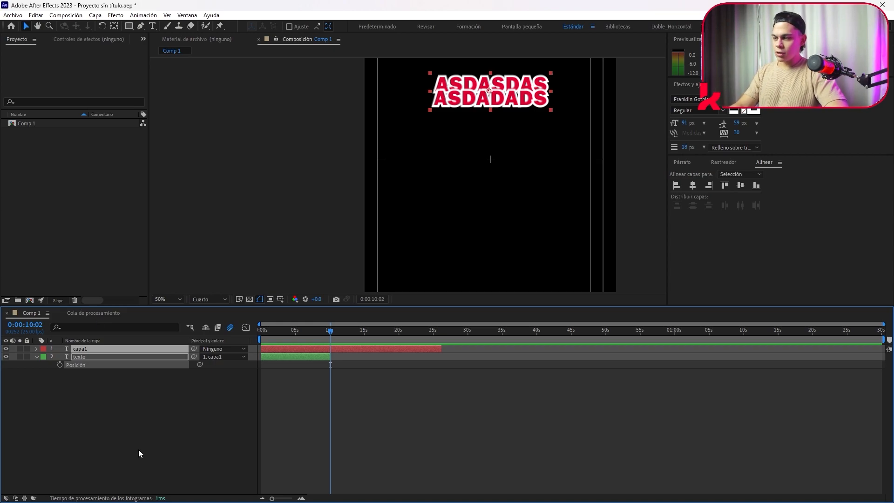
left_click(209, 421)
left_click_drag(149, 399, 84, 354)
key("Delete")
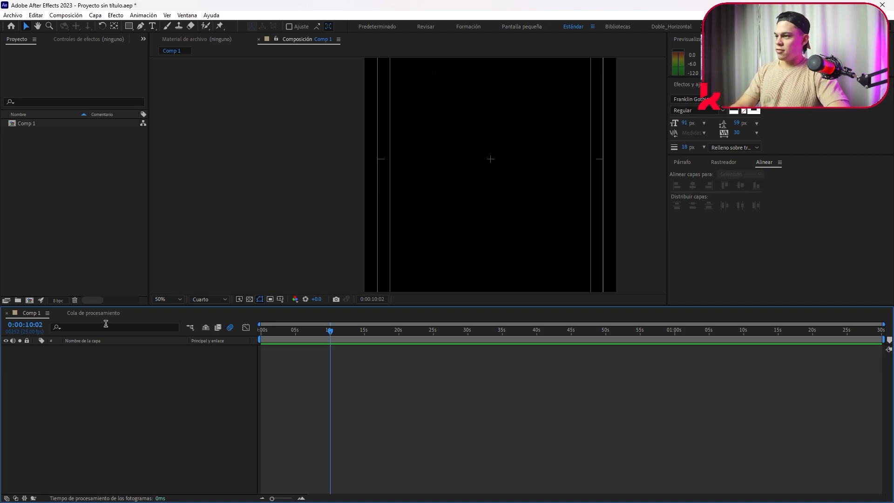
Step: Add Comp 1 to the render queue and return to the composition's timeline
left_click(105, 316)
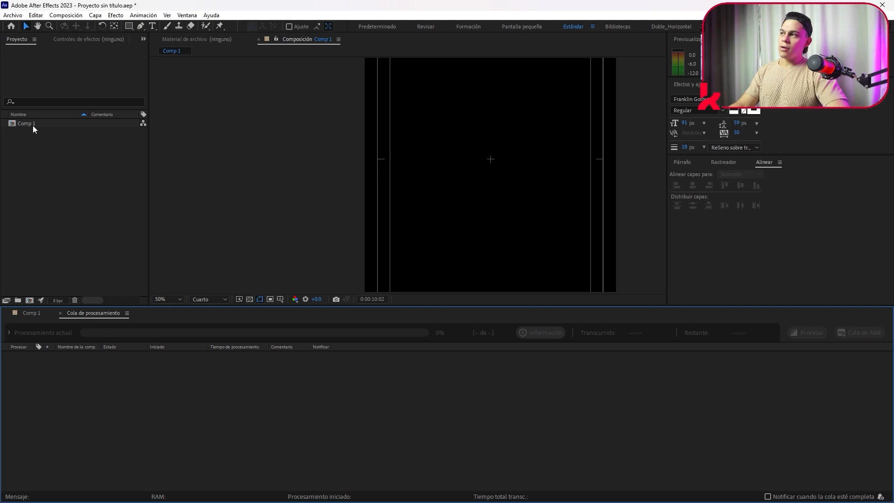
left_click_drag(33, 125, 128, 403)
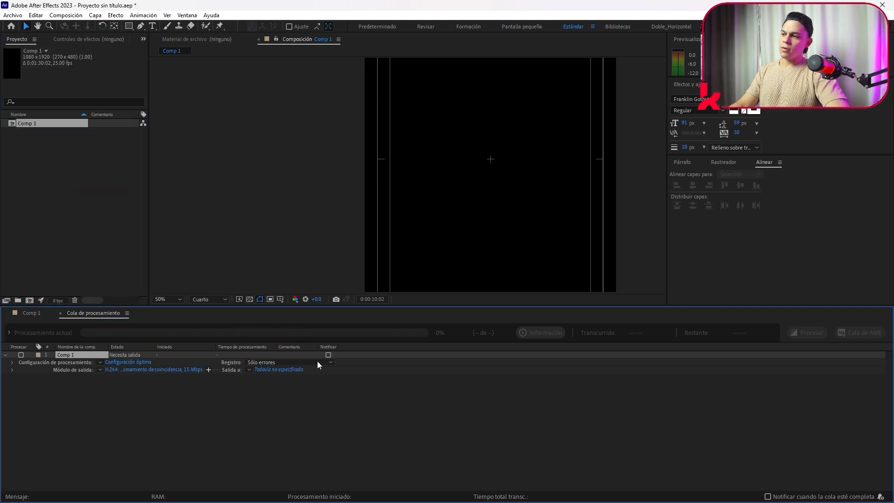
left_click(46, 314)
left_click(64, 254)
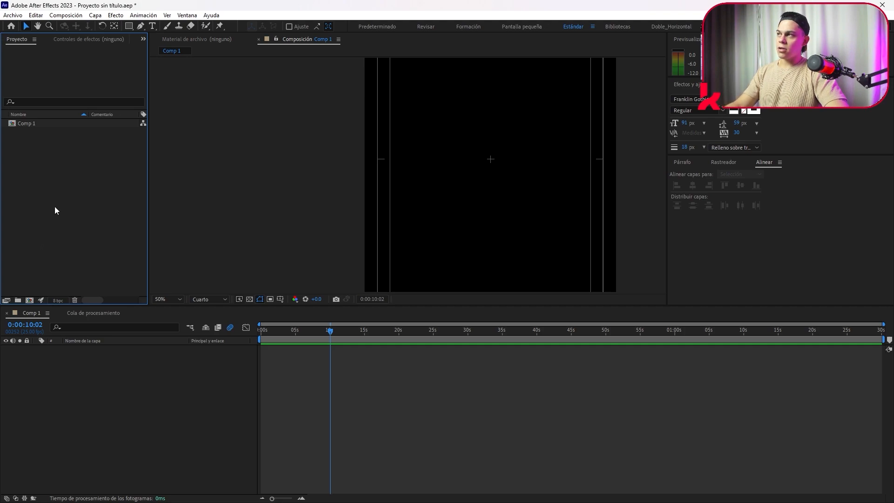
Step: Create a project folder named "carpeta 1"
left_click(18, 300)
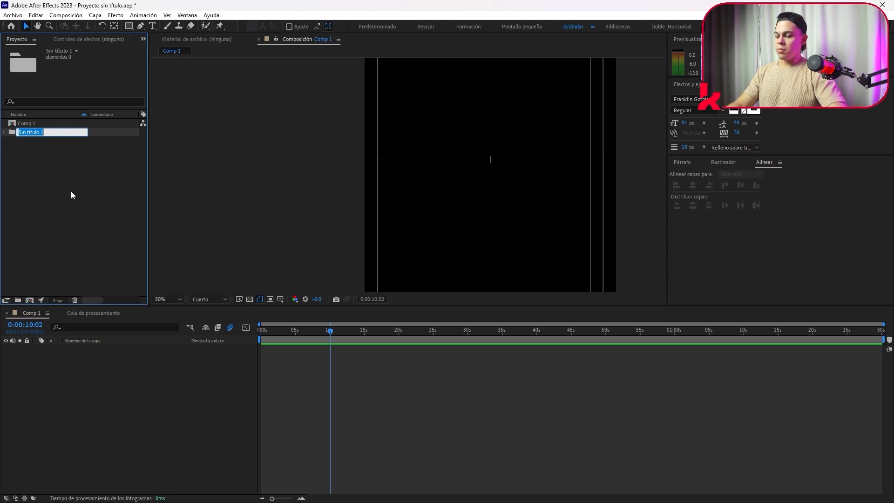
type("carpet")
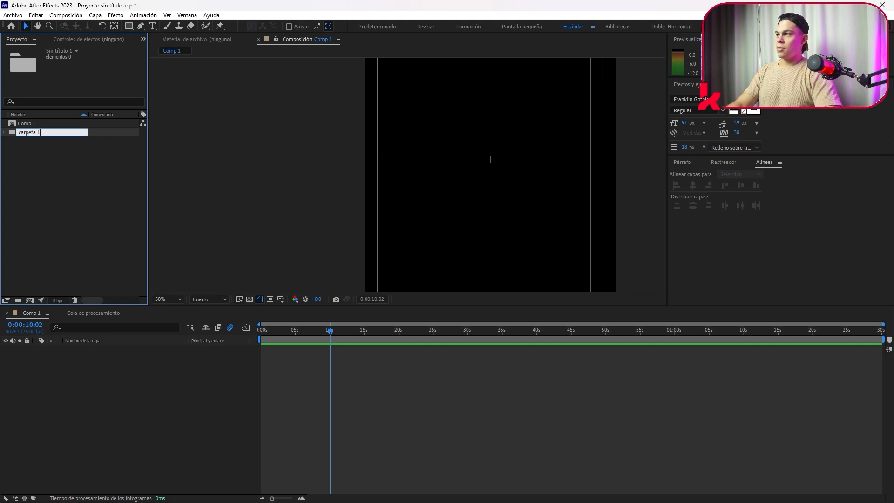
type("a 1")
key("Return")
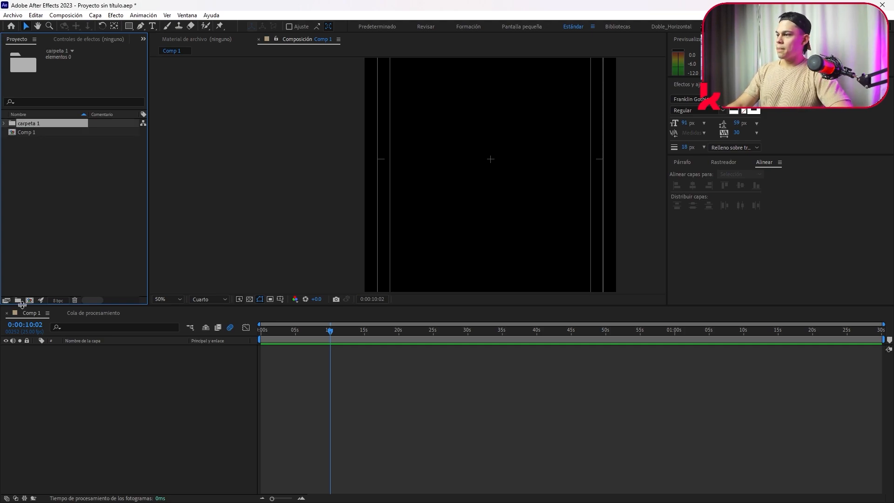
left_click(29, 300)
left_click(431, 322)
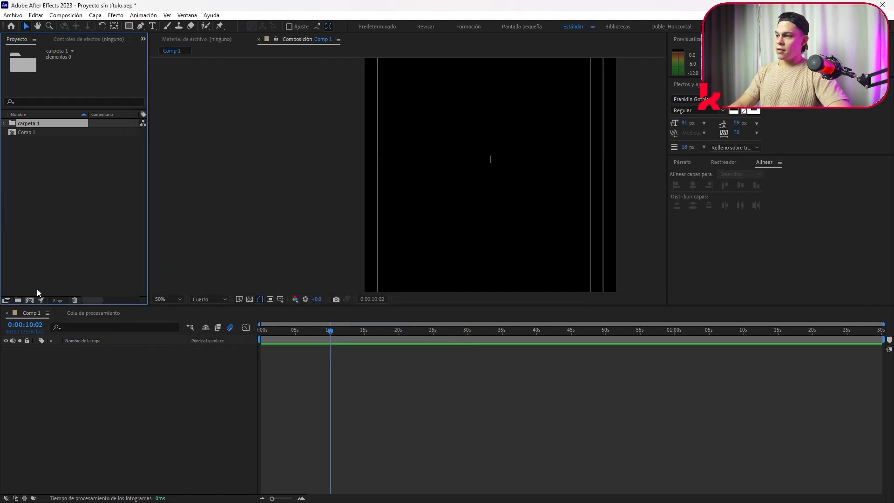
left_click(43, 299)
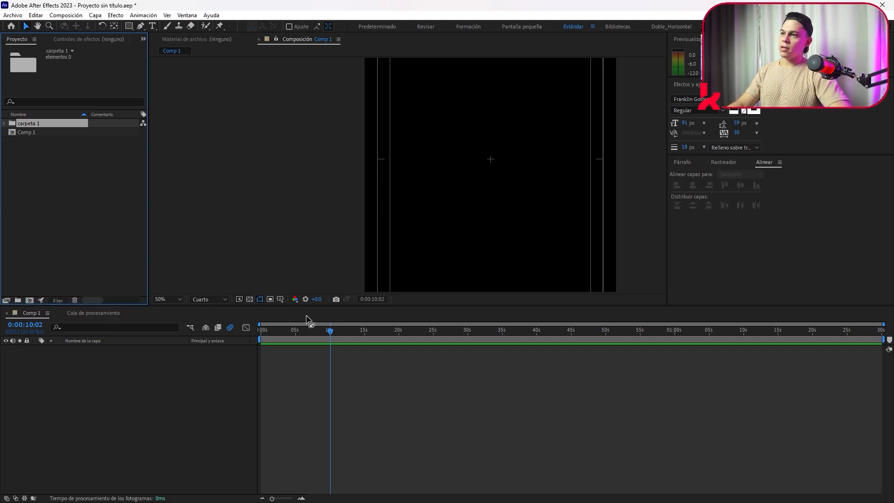
Step: Delete the "carpeta 1" folder from the project
left_click(69, 215)
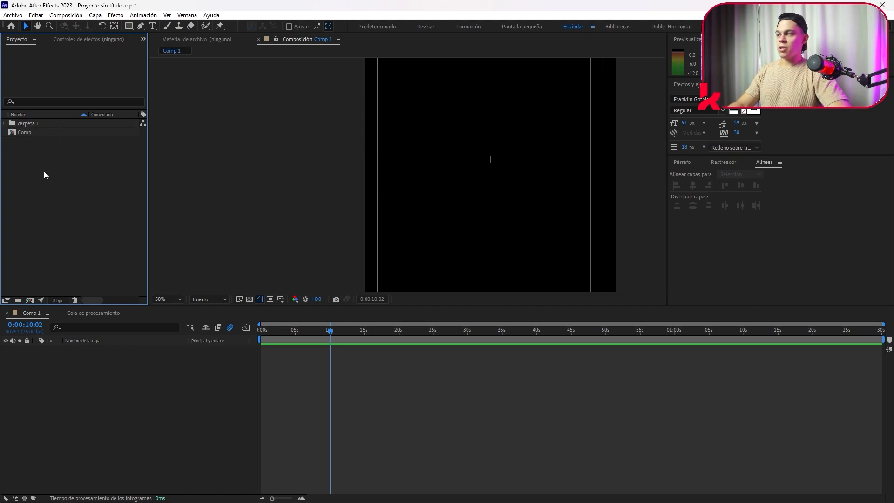
left_click(30, 126)
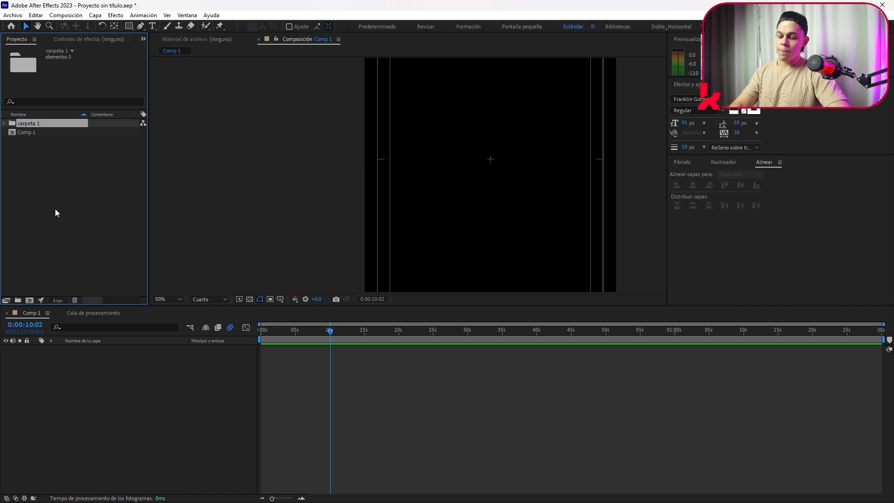
key("Delete")
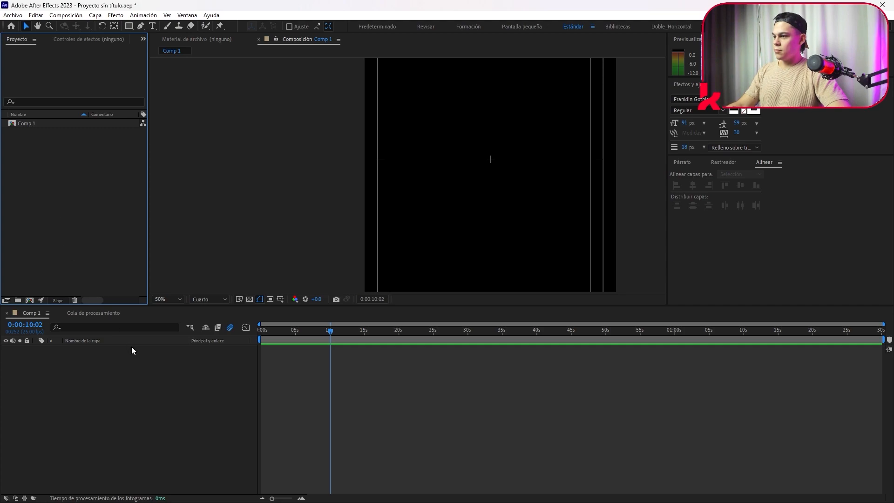
left_click(161, 413)
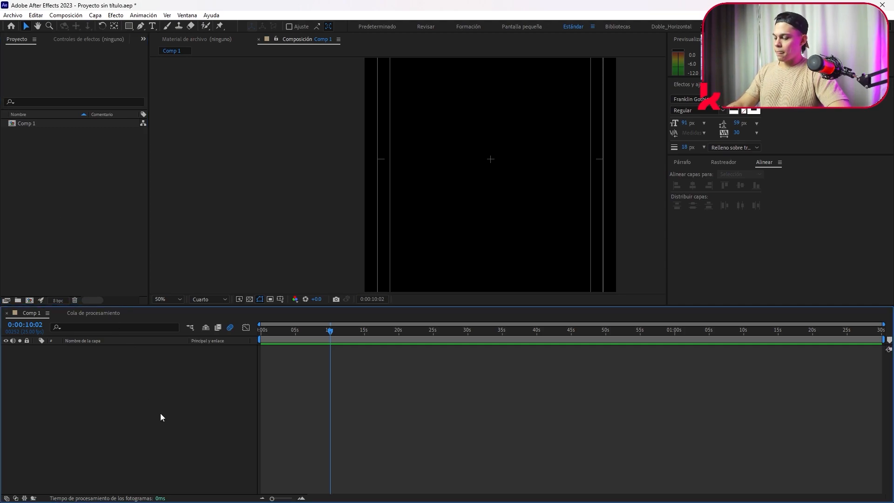